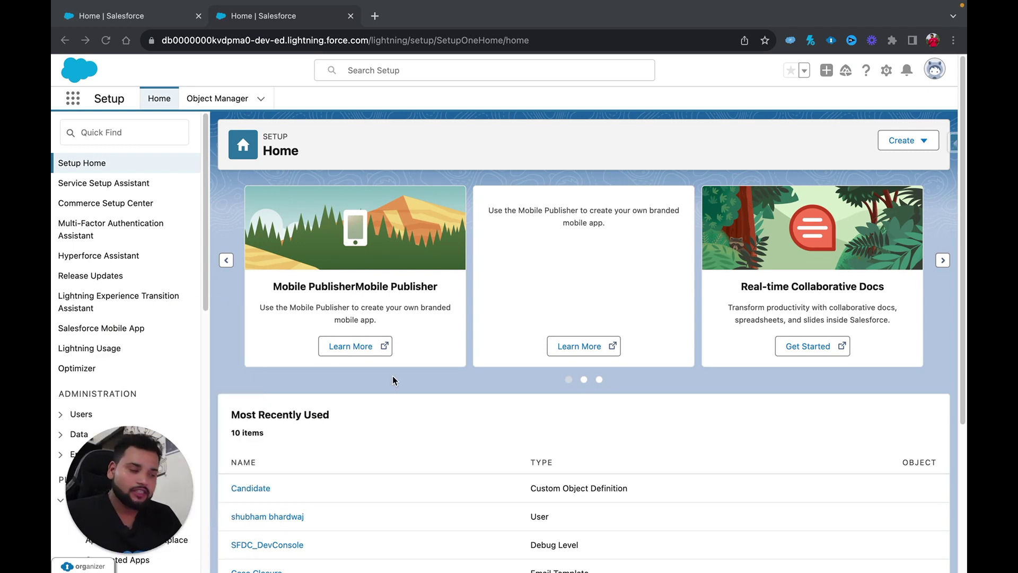
Step: Create a new Screen Flow from the Setup home page
left_click(897, 148)
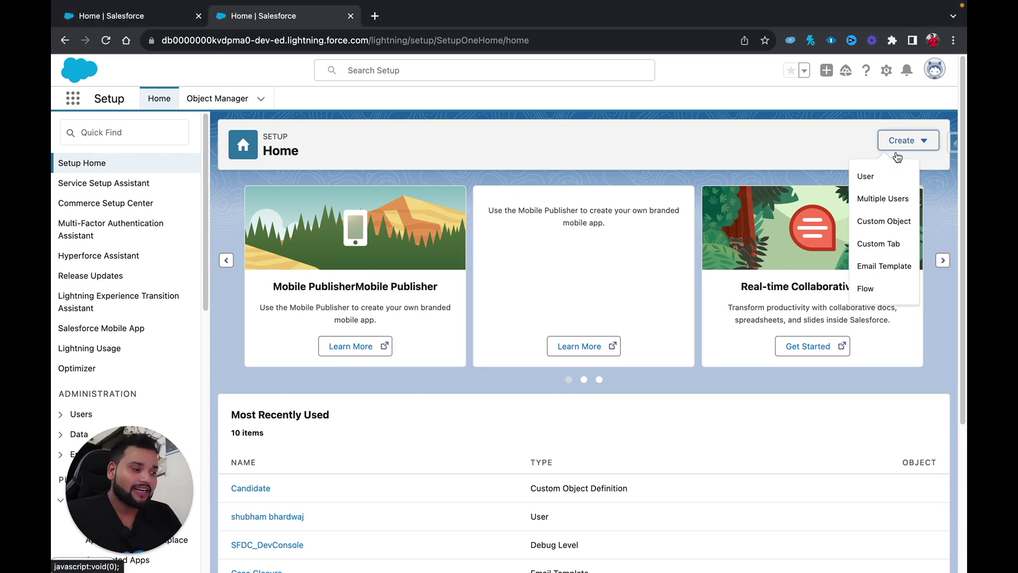
left_click(864, 289)
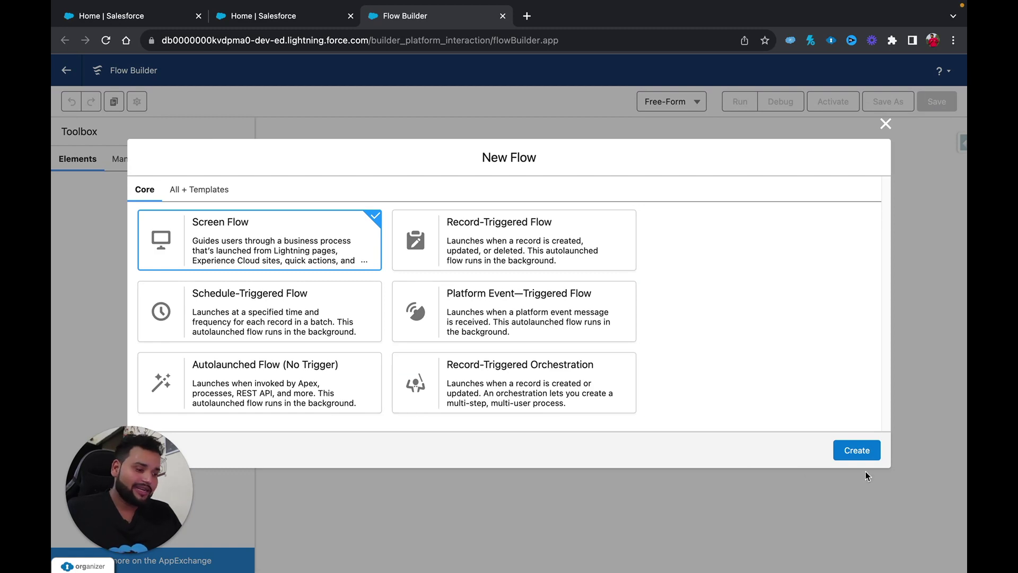
left_click(860, 449)
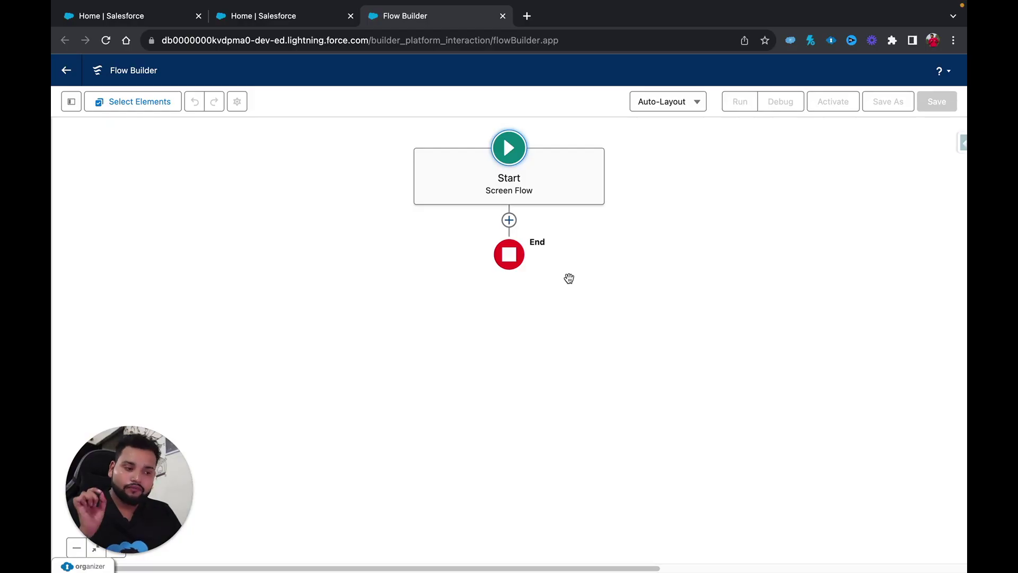
Step: Start a new Variable resource with the API name AccountRecord and the data type Record
left_click(70, 102)
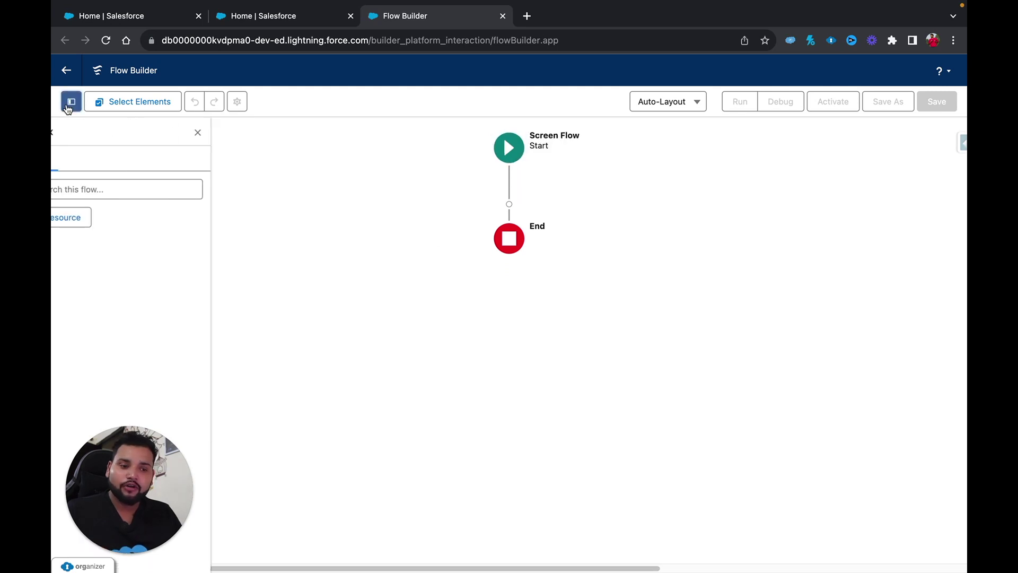
left_click(94, 218)
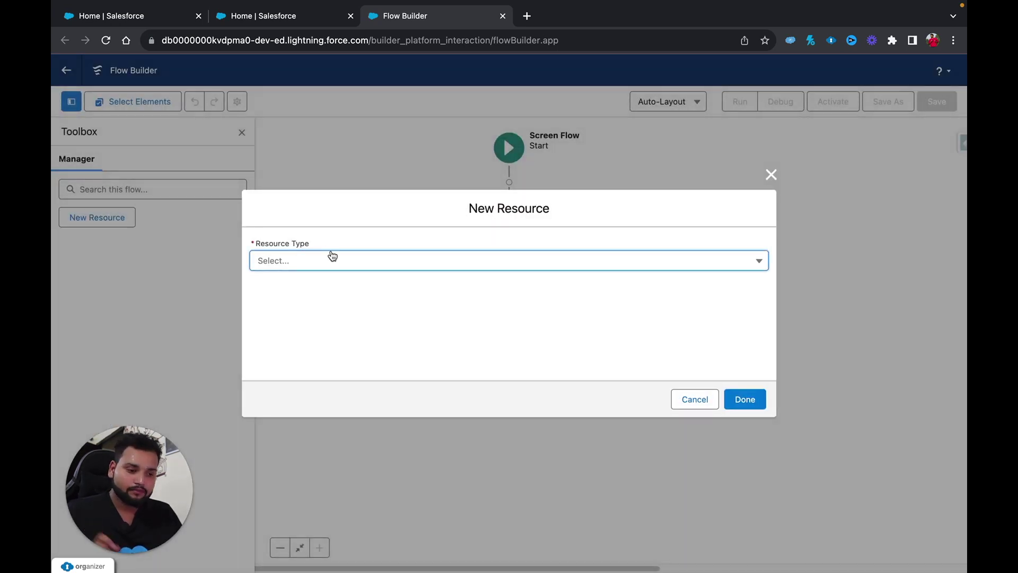
left_click(332, 259)
left_click(321, 287)
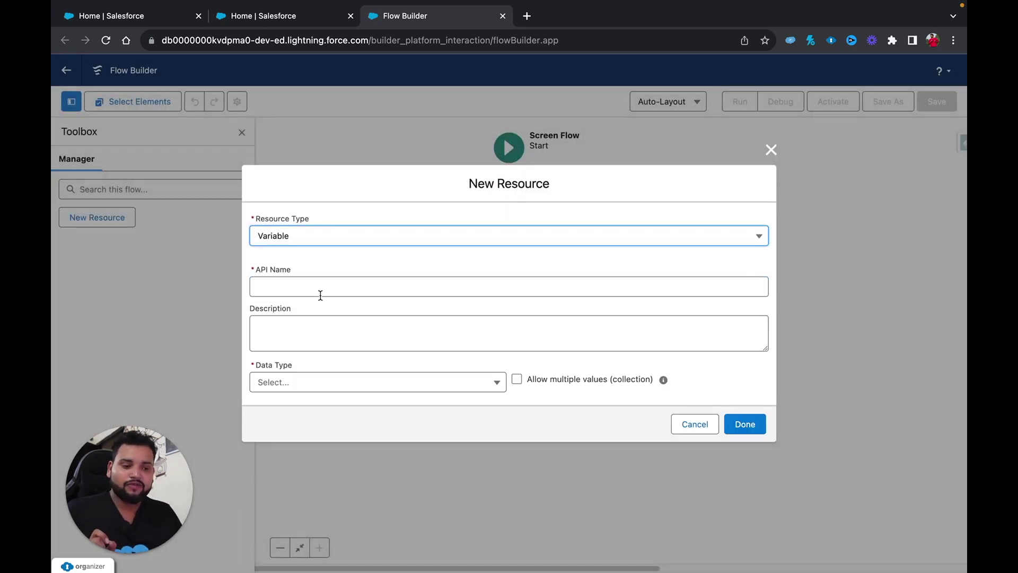
type("Account")
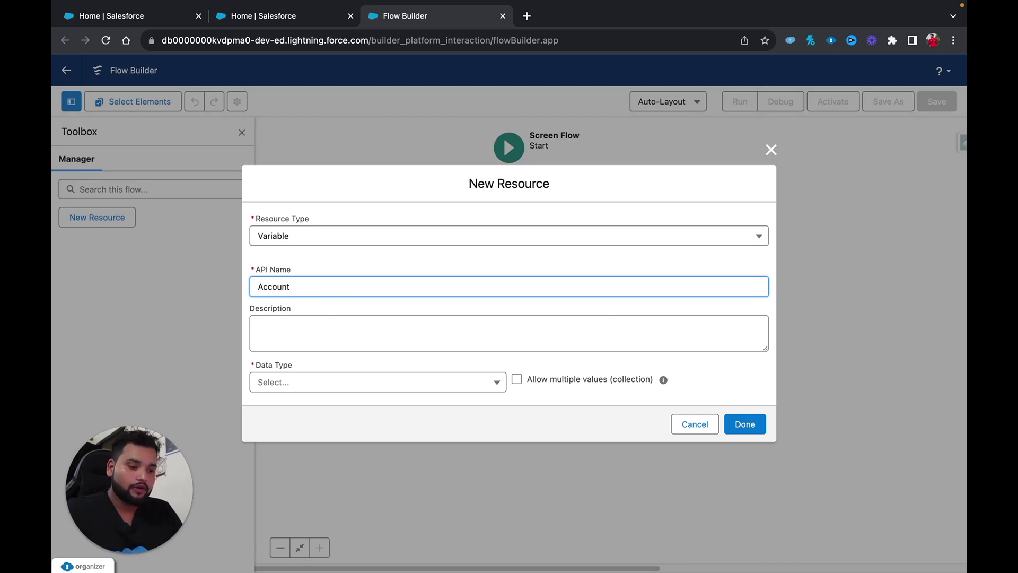
type("Record")
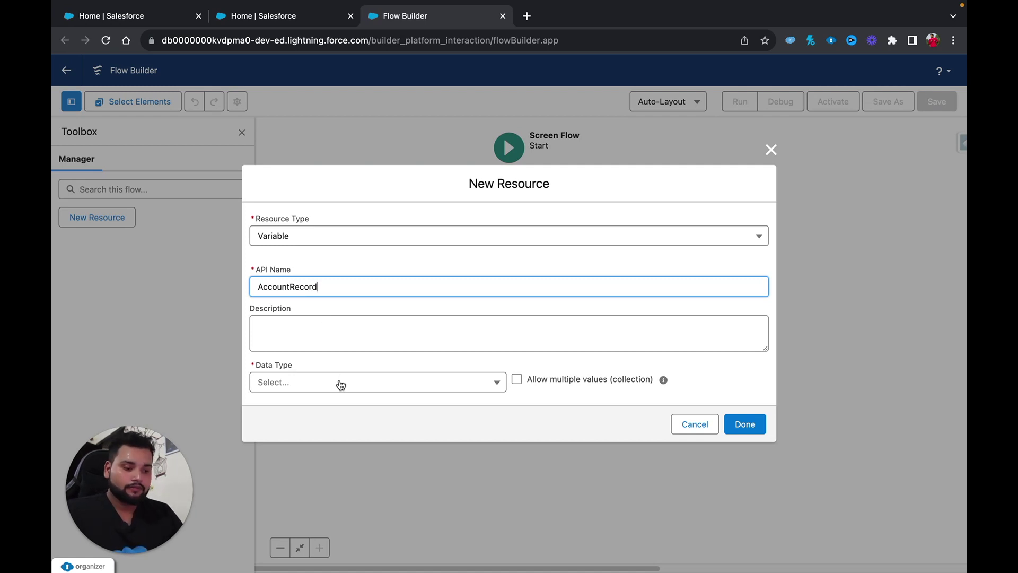
left_click(338, 383)
left_click(310, 438)
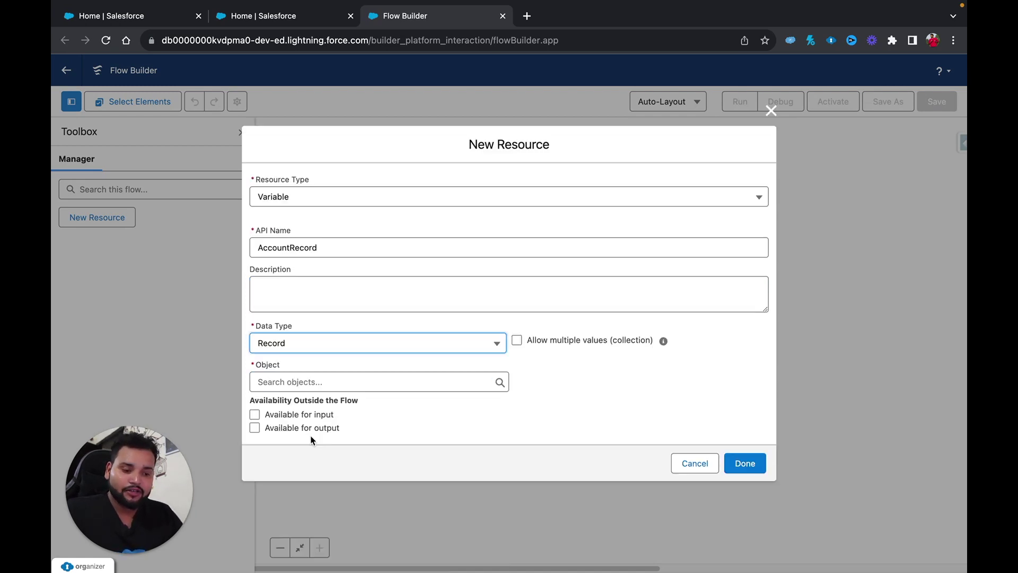
Step: Set the AccountRecord variable's object to Account, make it available for input, and finish creating the resource
left_click(273, 384)
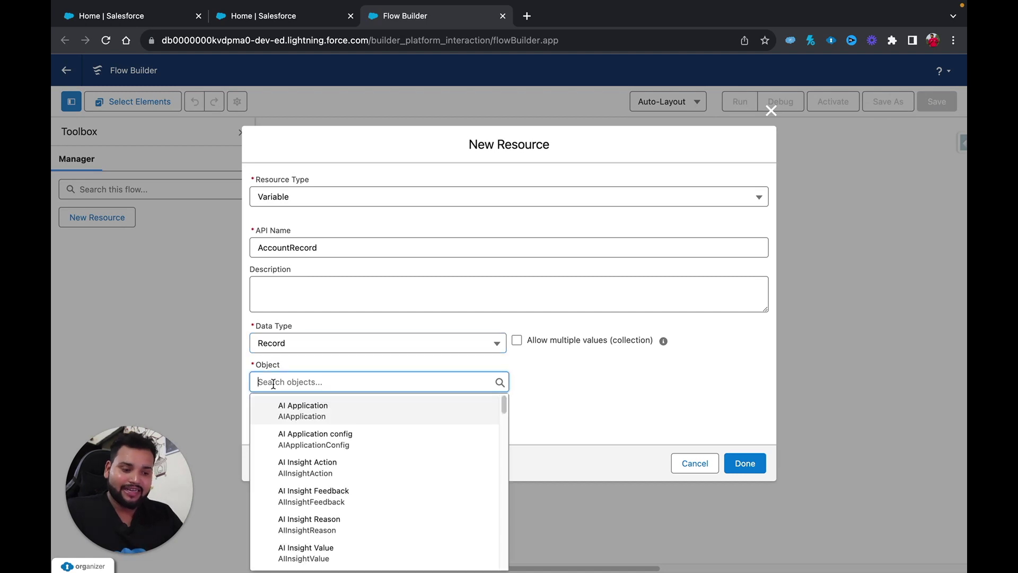
type("Acoun")
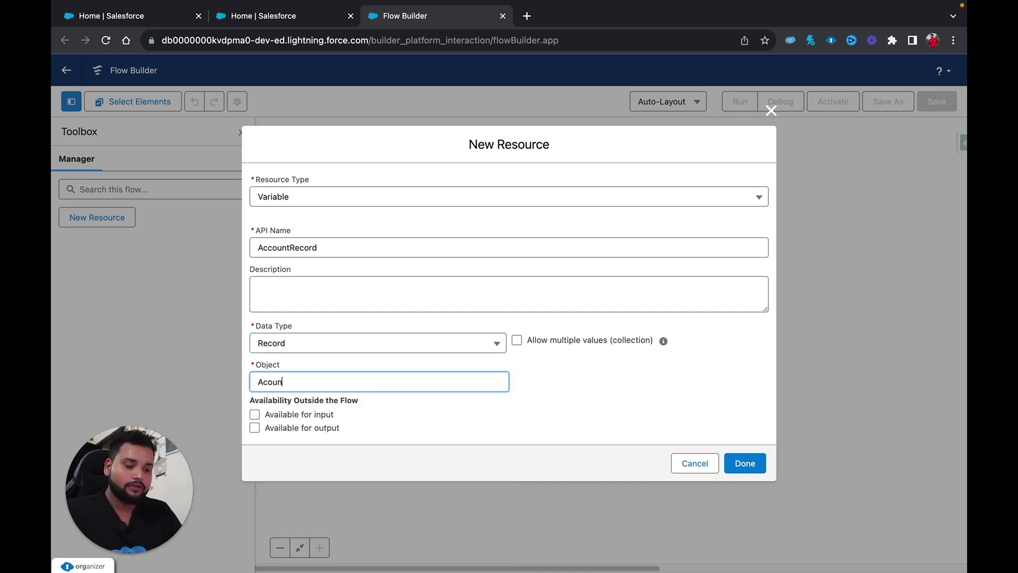
key("BackSpace")
key("BackSpace")
key("BackSpace")
type("coun")
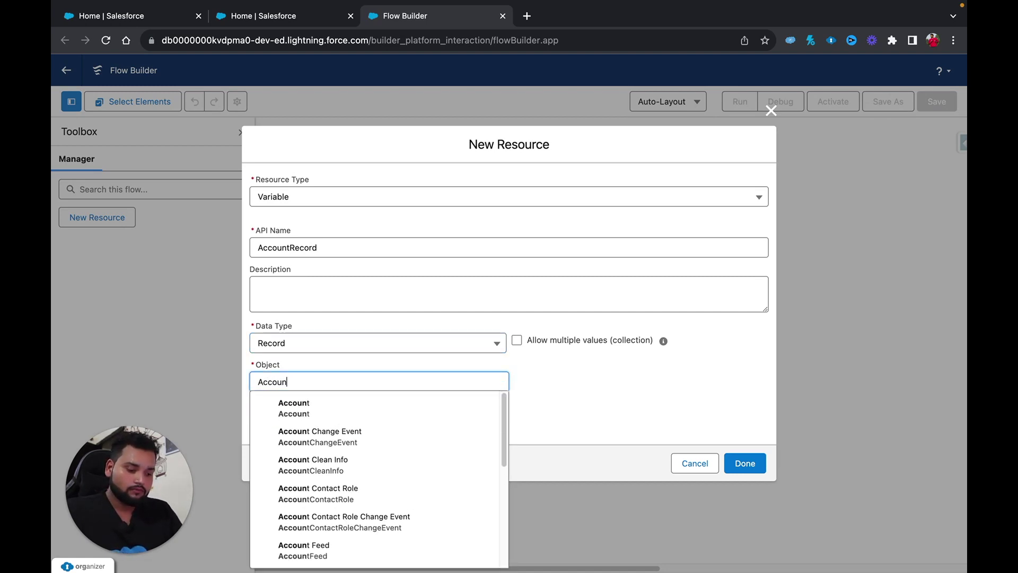
left_click(295, 403)
left_click(255, 414)
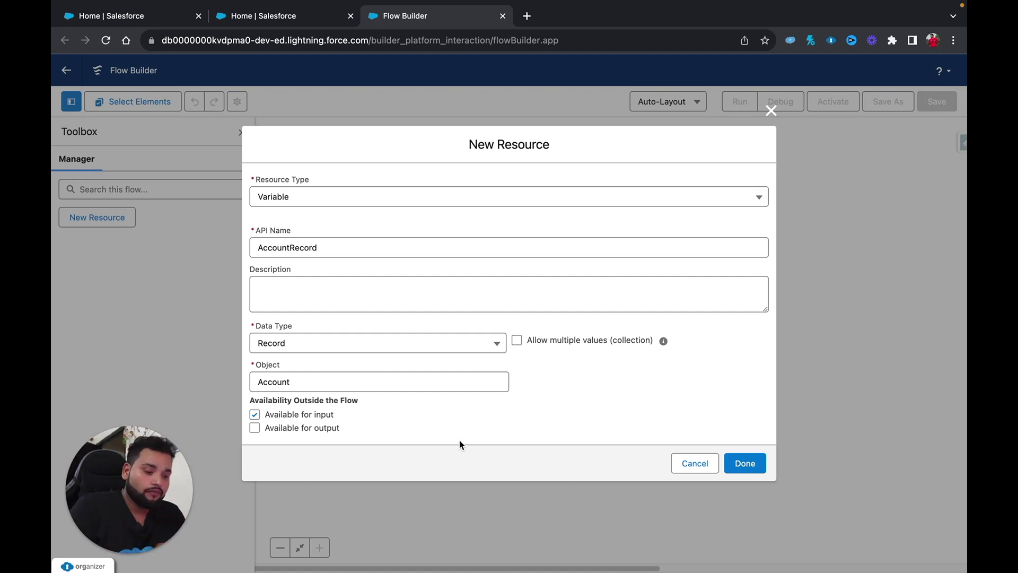
left_click(756, 467)
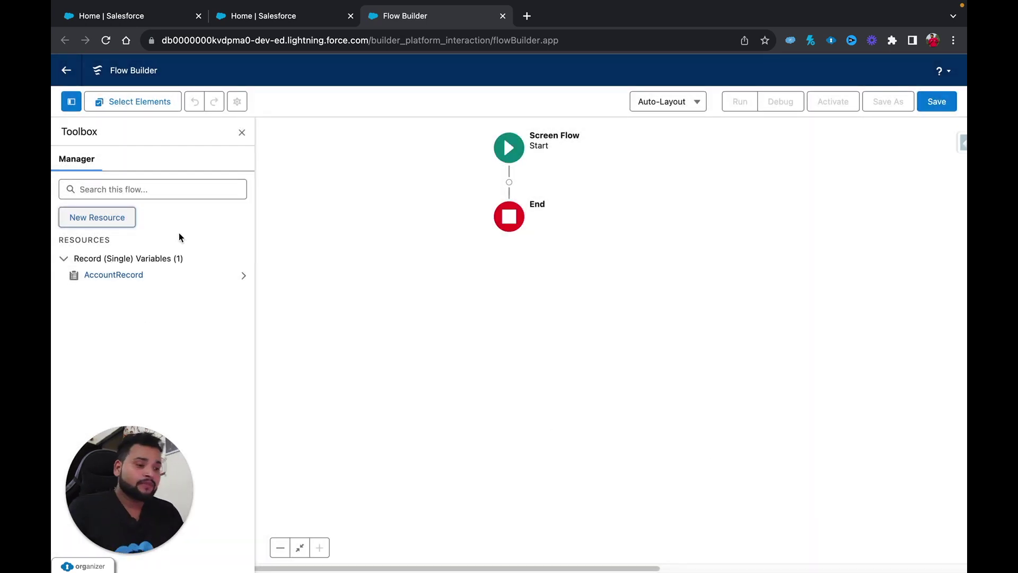
Step: Save the flow with the label Fetch Related Records and the API name Fetch_Related_Records, then dismiss the issues notice
left_click_drag(522, 188, 461, 238)
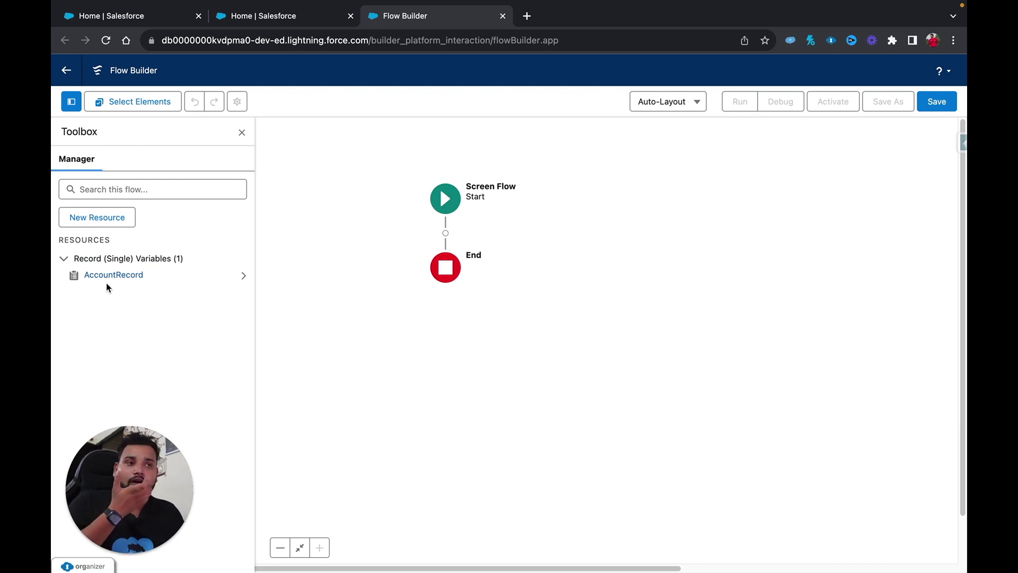
left_click(942, 105)
left_click(311, 265)
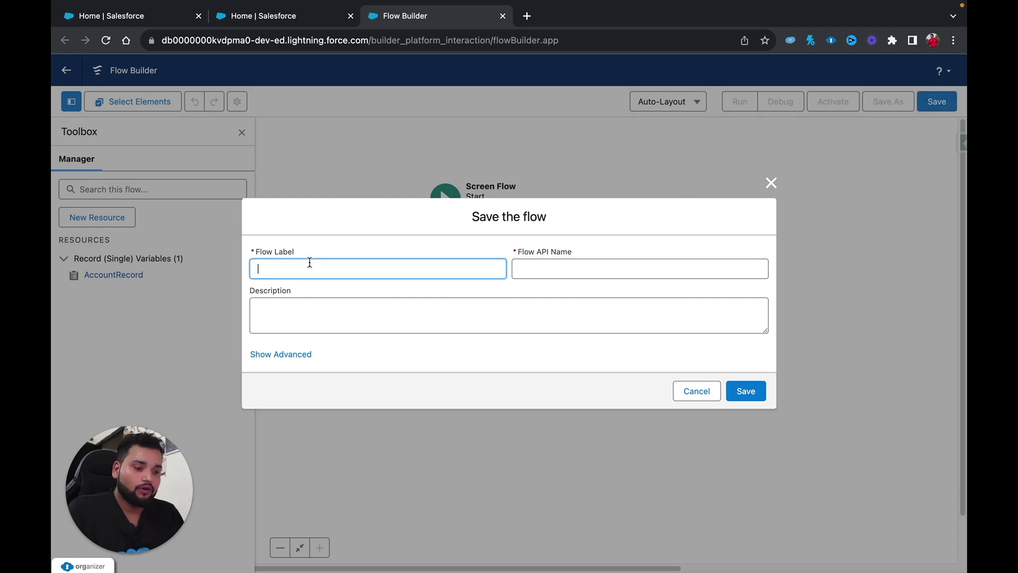
type("Fe")
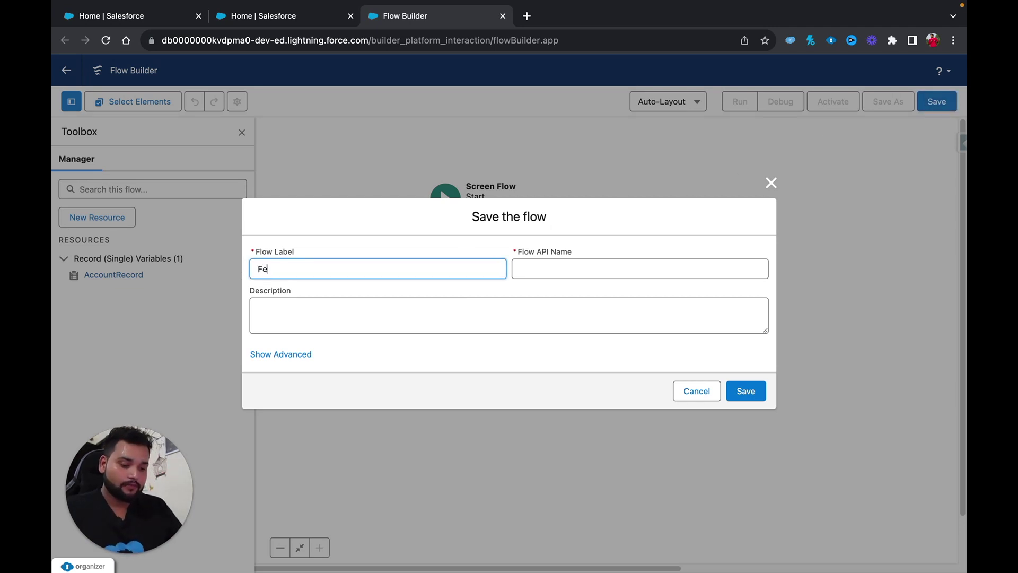
type("tch Relat")
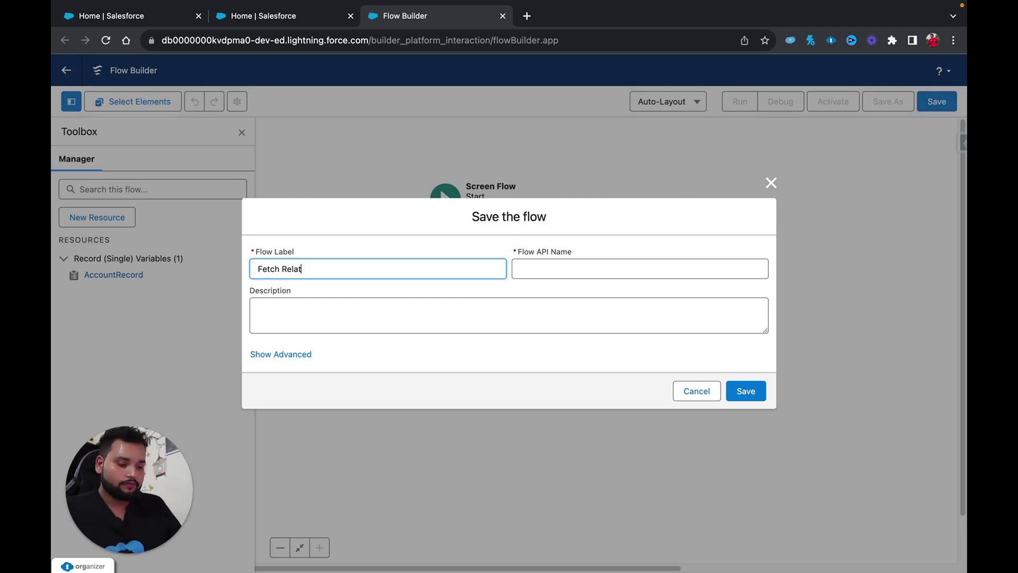
type("ed Records")
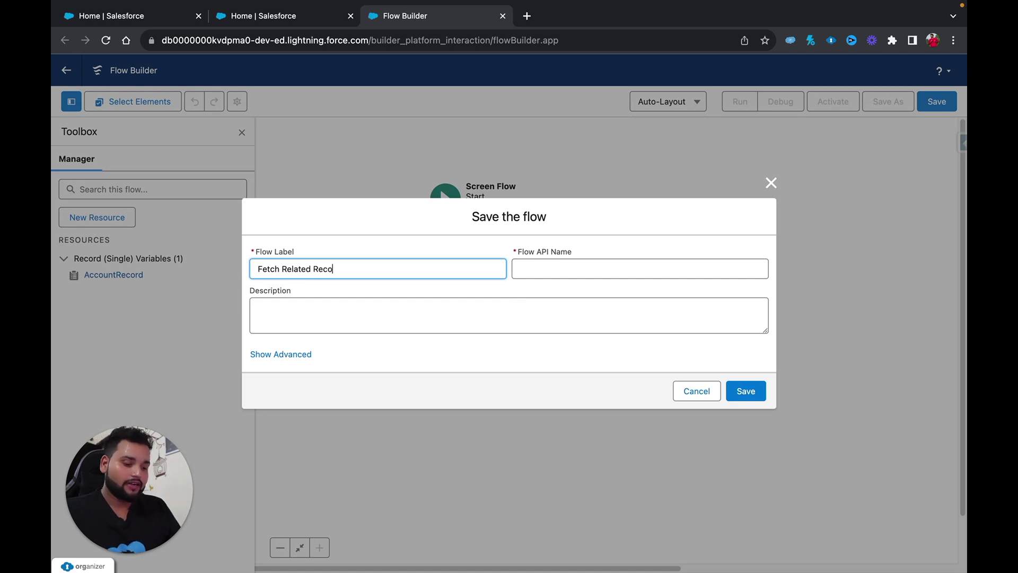
left_click(577, 285)
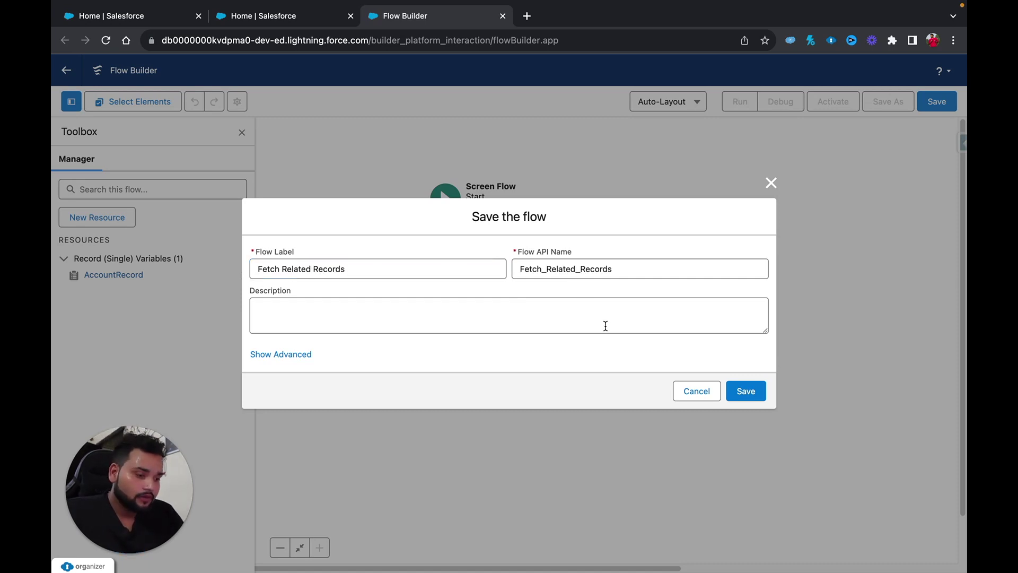
left_click(742, 392)
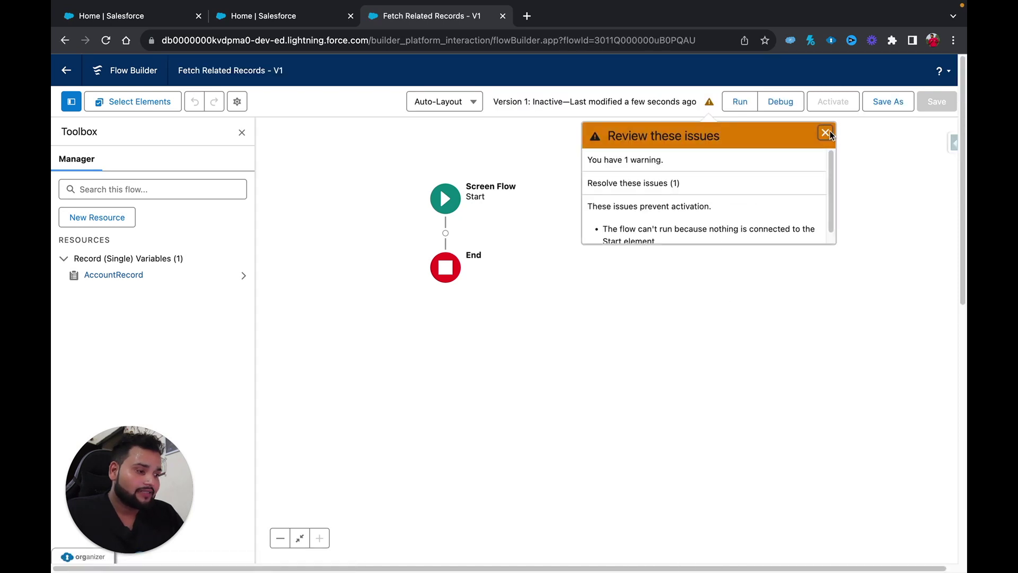
left_click(829, 133)
Step: Open the flow's debug options, choose Amul Parlor Ltd as the AccountRecord input, and return to the flow without running it
left_click(790, 107)
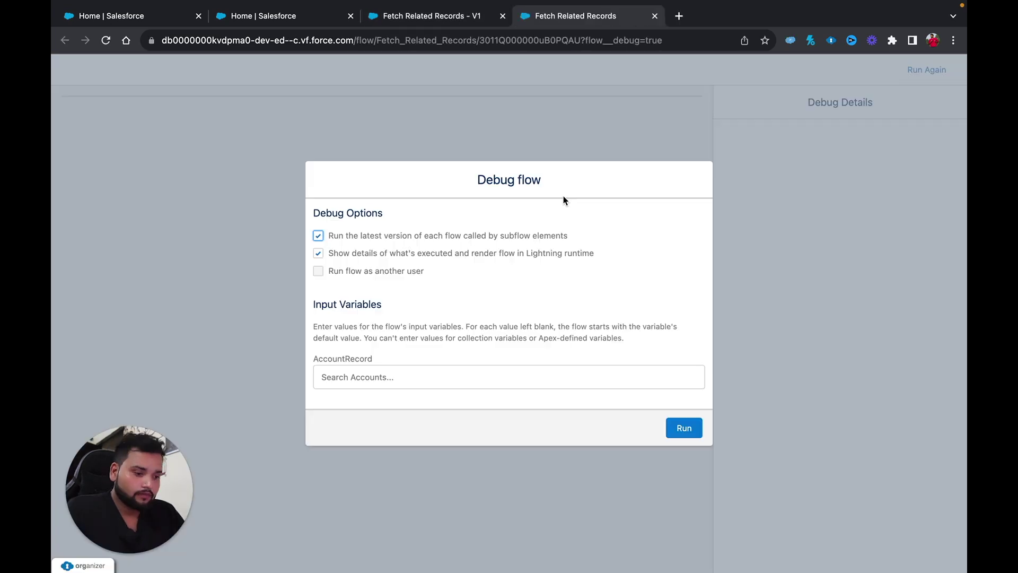
left_click(382, 377)
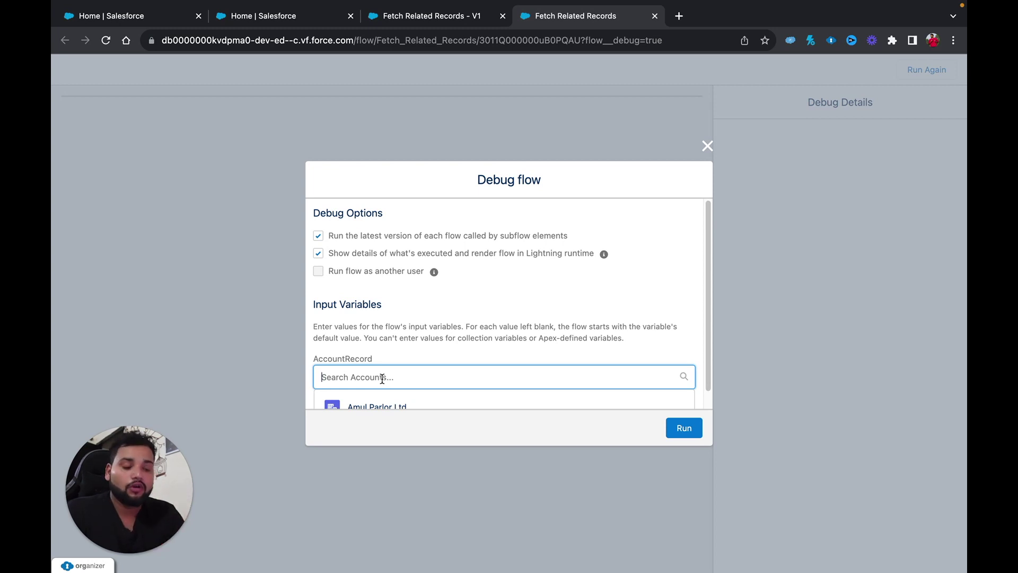
scroll(382, 378, "down", 1)
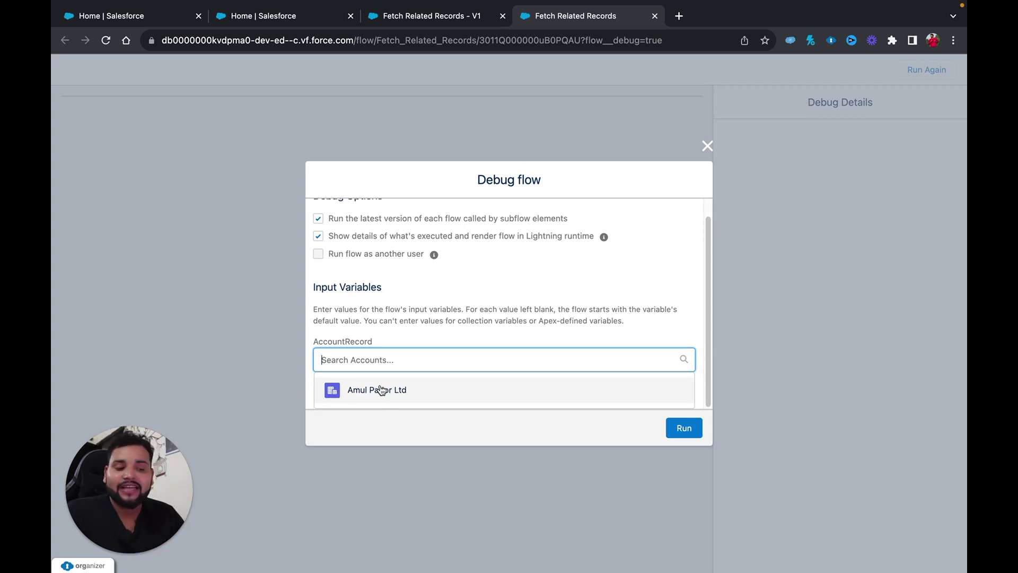
left_click(381, 390)
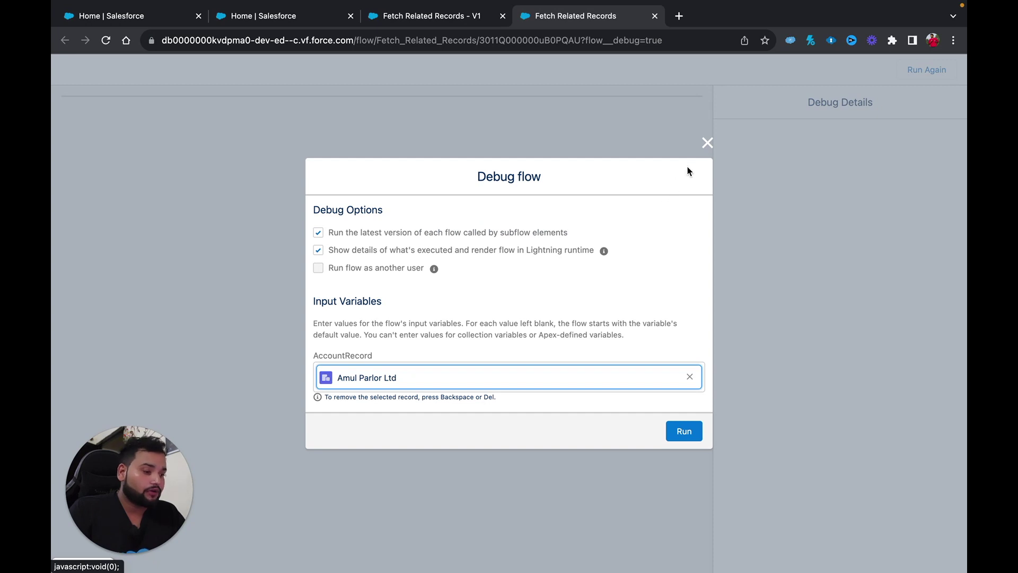
left_click(704, 151)
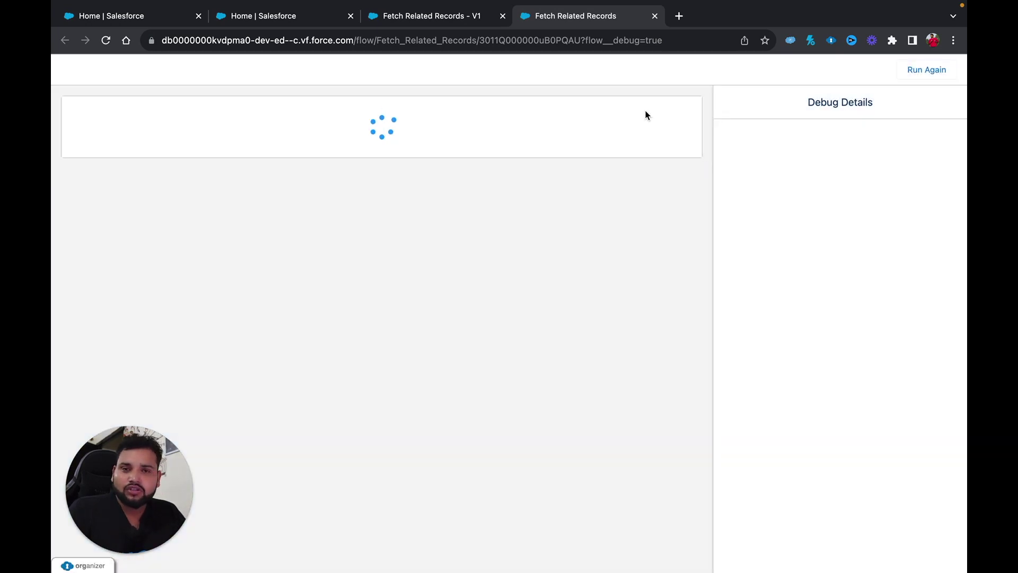
left_click(415, 18)
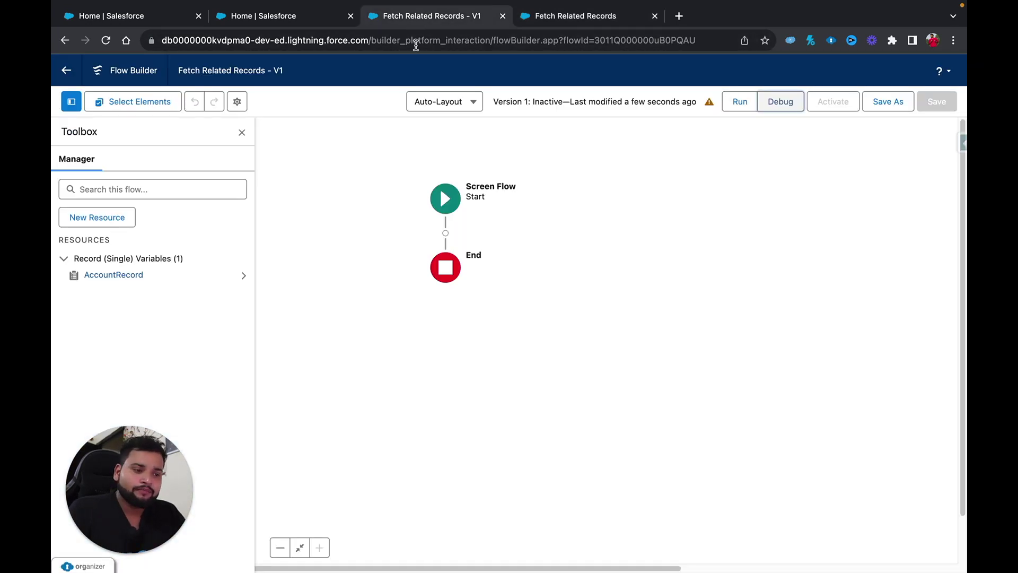
Step: Add a Get Records element between Start and End, labelled Related Contacts with the API name Related_Contacts
left_click(446, 234)
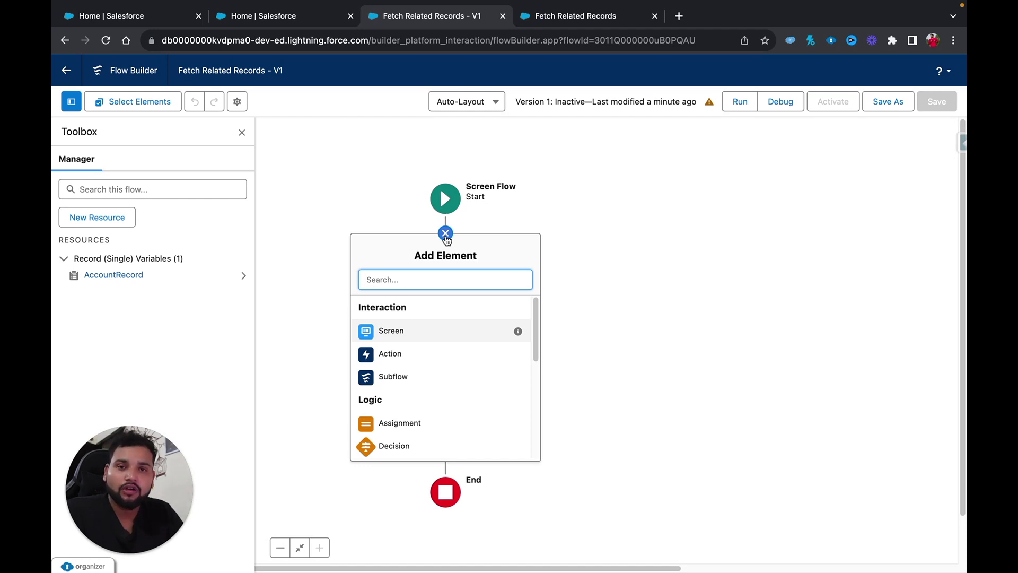
type("get")
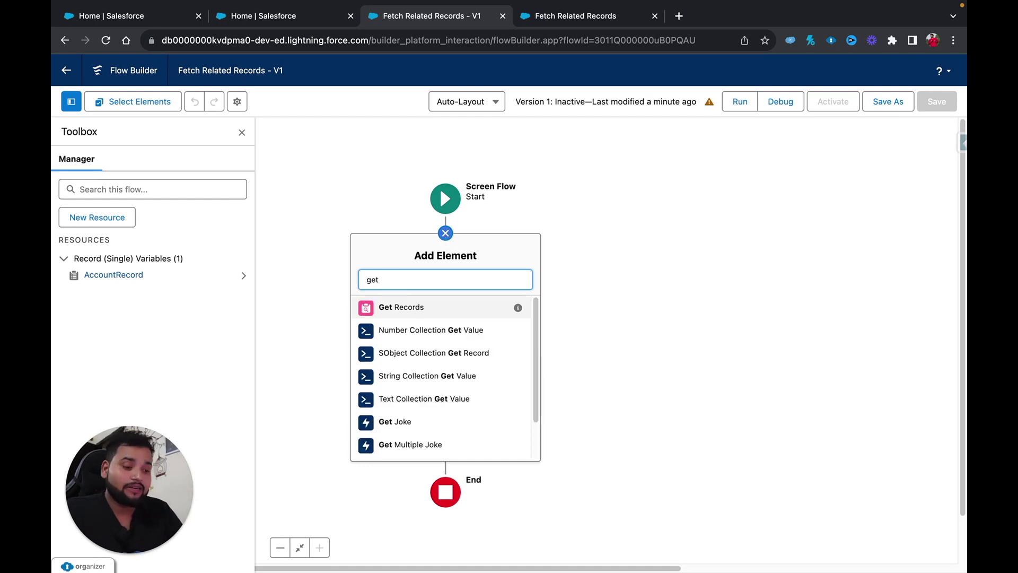
left_click(415, 312)
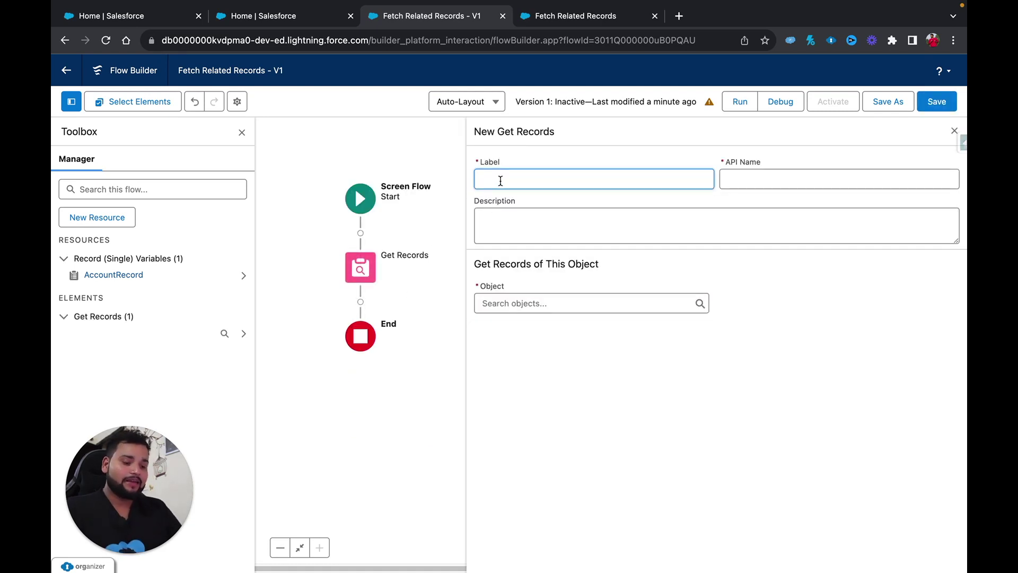
type("Rel")
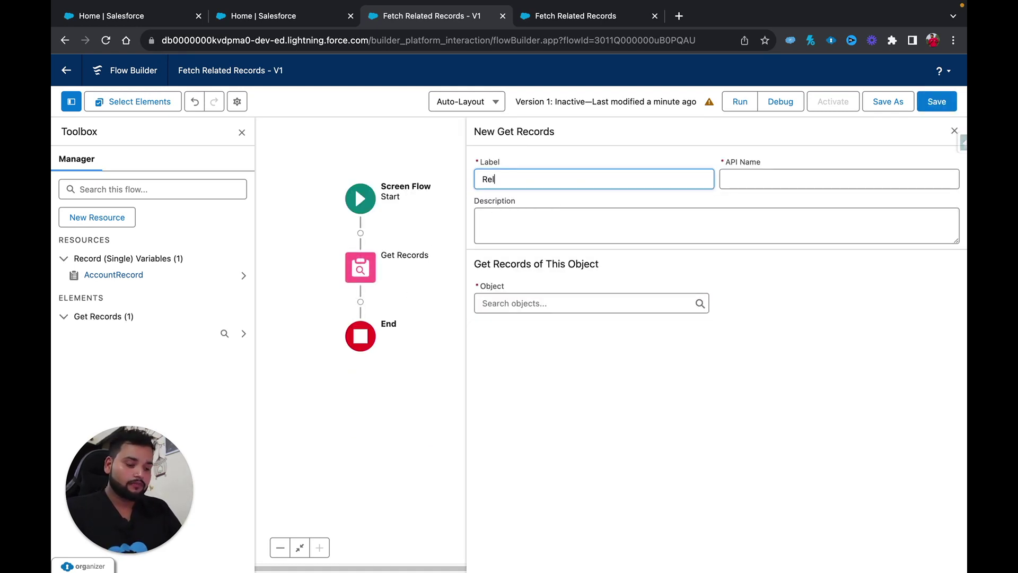
type("ated Contcat")
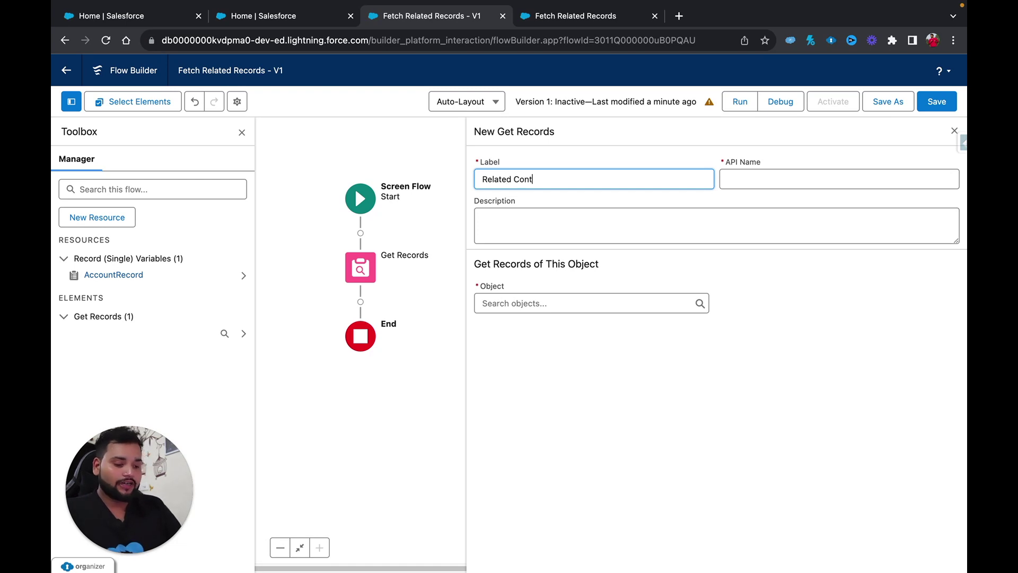
key("BackSpace")
key("BackSpace")
key("BackSpace")
type("acts")
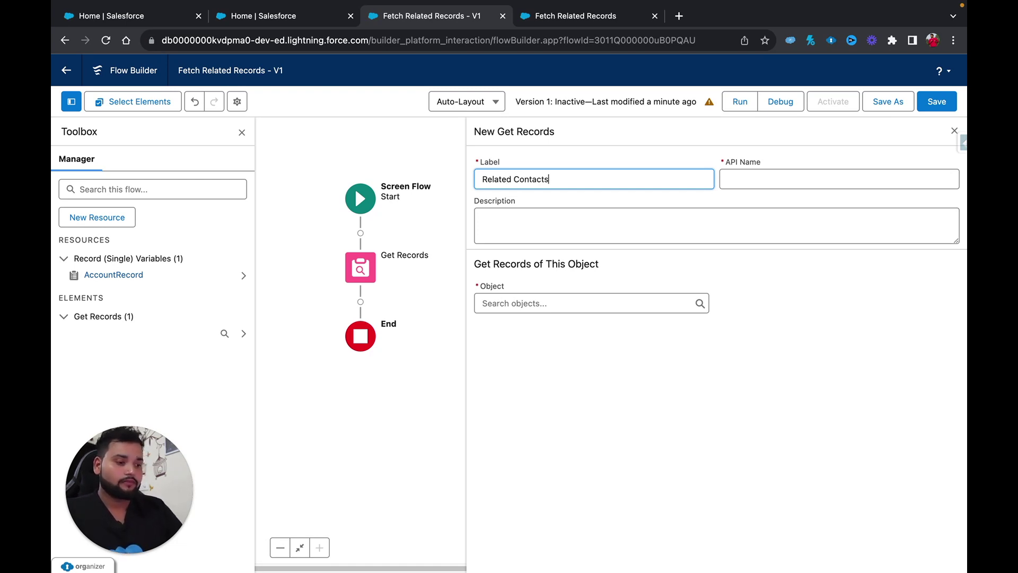
left_click(729, 178)
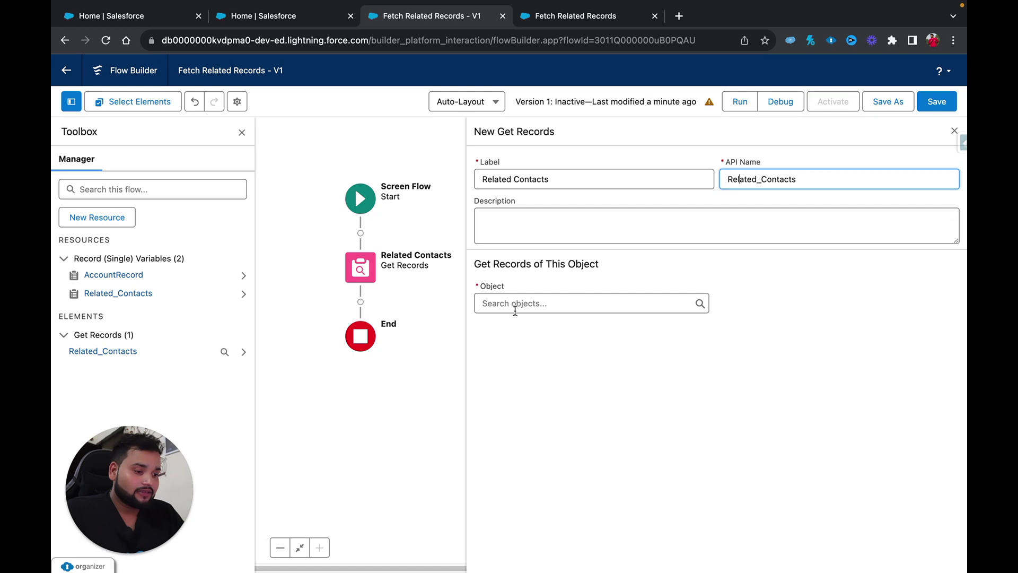
Step: Set the object of the Related Contacts Get Records element to Contact
left_click(511, 304)
type("co")
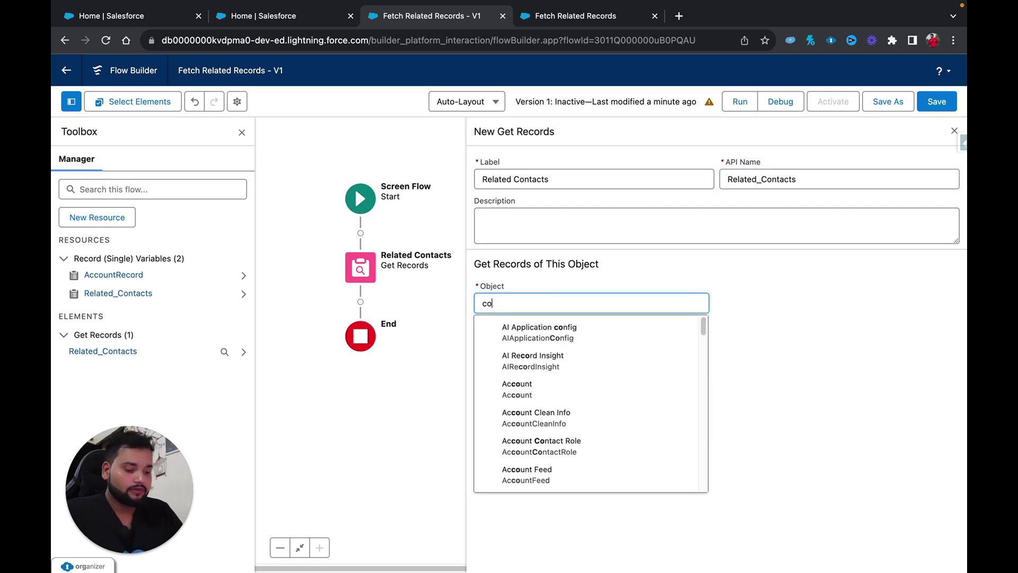
type("ntact")
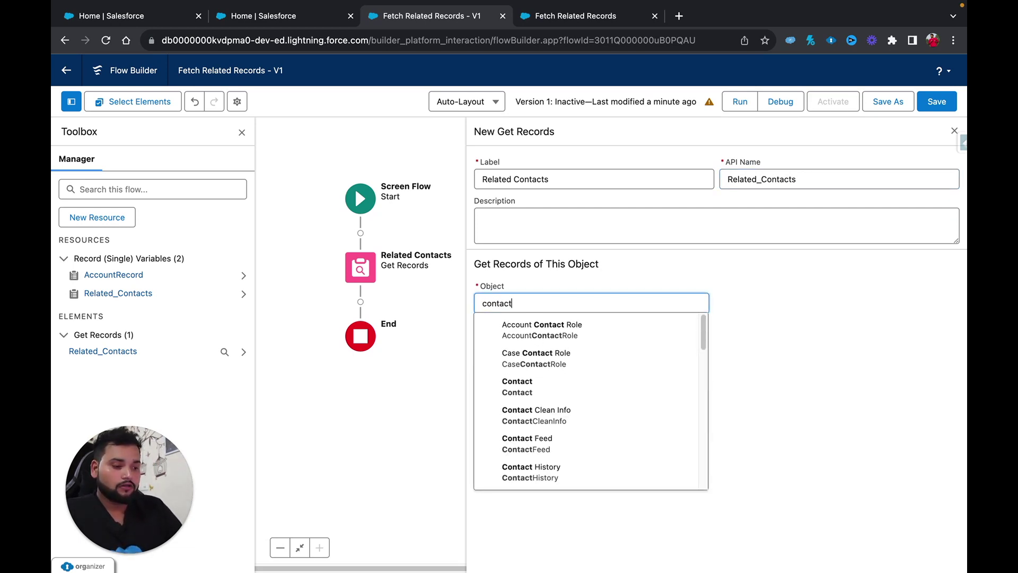
left_click(547, 394)
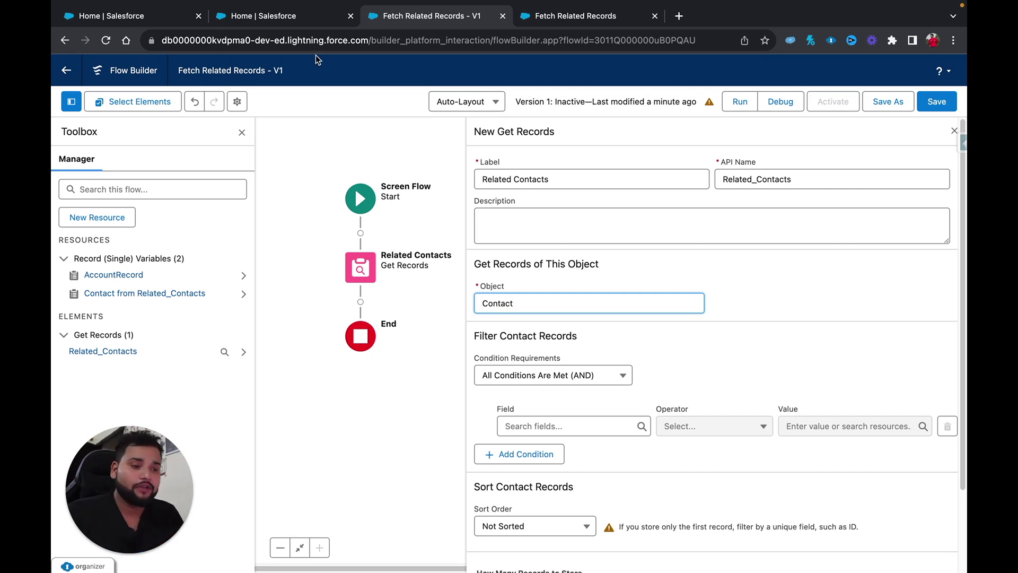
Step: Find the Contact object in the Setup Object Manager and show its fields and relationships
left_click(280, 22)
left_click(223, 98)
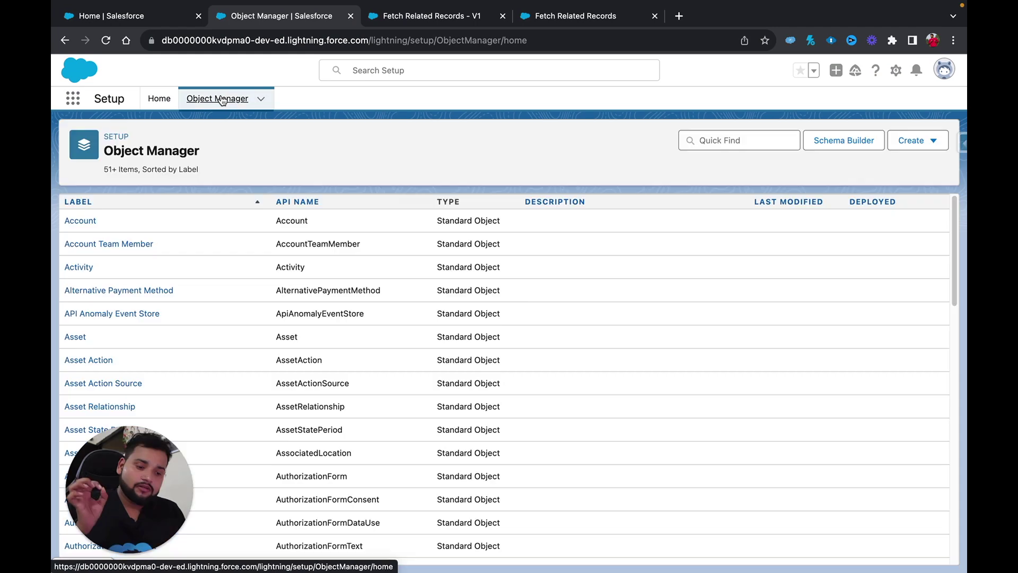
left_click(761, 143)
type("contact")
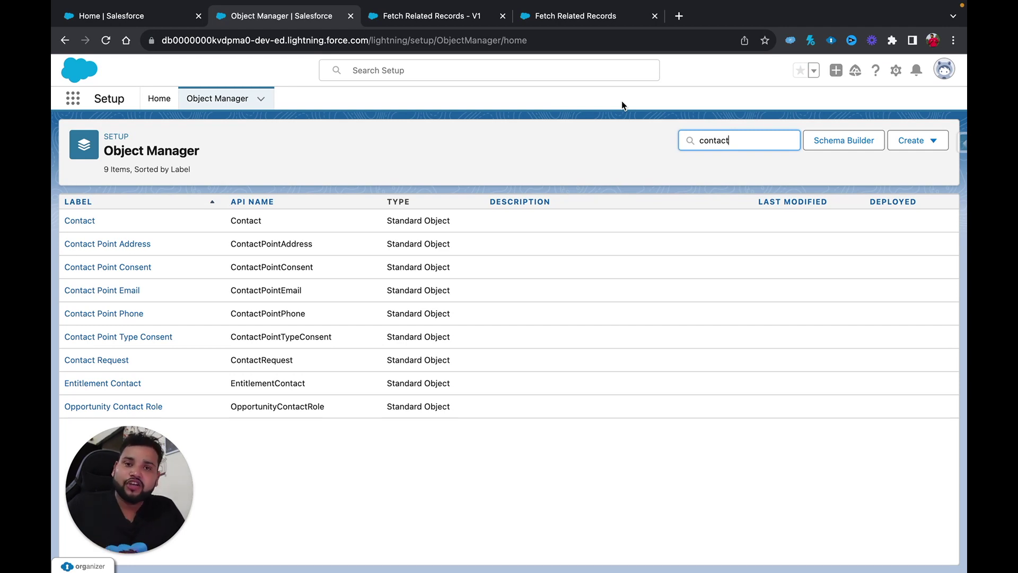
left_click(76, 221)
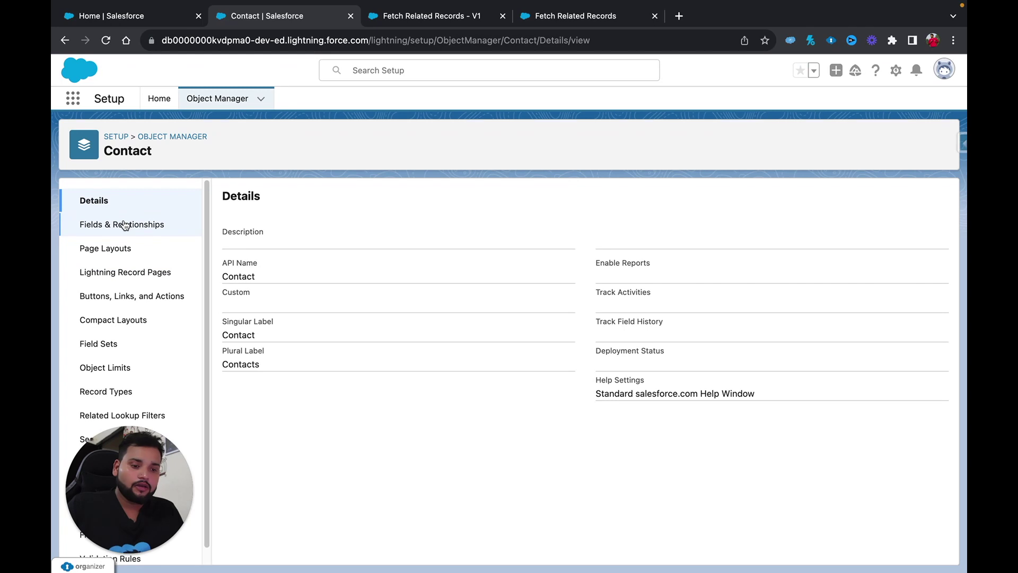
left_click(124, 225)
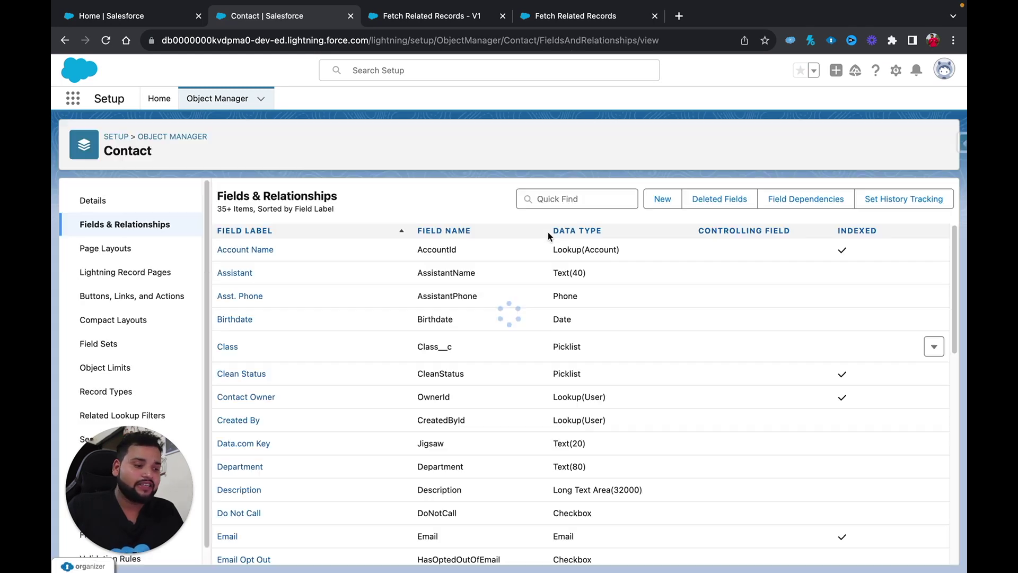
Step: Search the Contact fields for account and examine the Account Name field's data type and field name
left_click(543, 189)
type("acco")
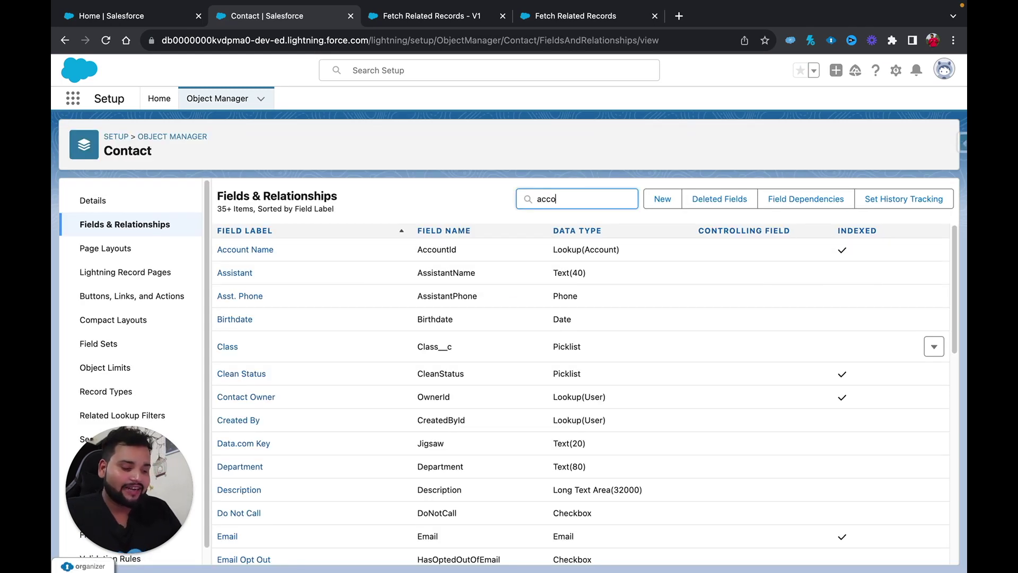
type("unt")
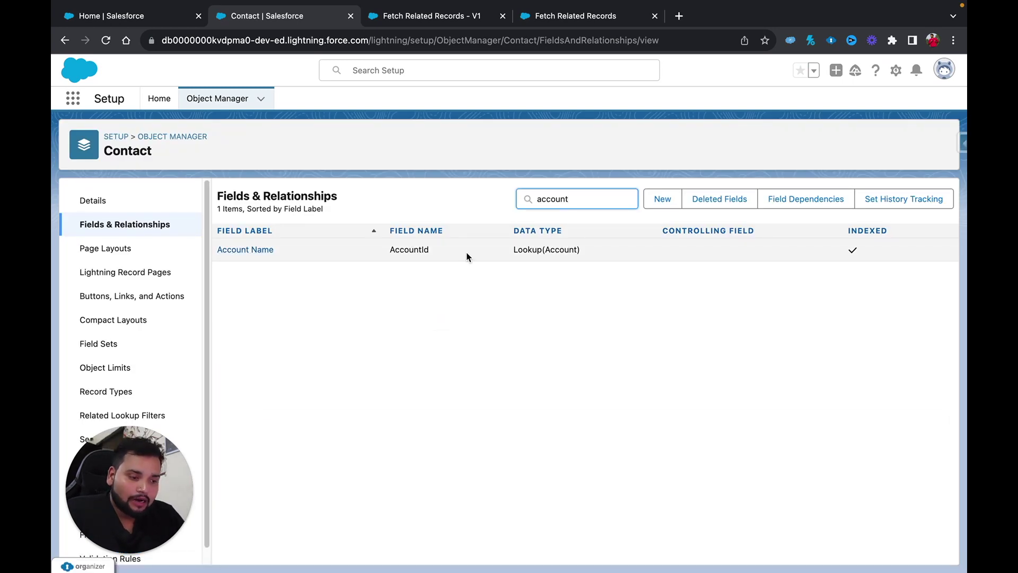
left_click_drag(583, 250, 513, 250)
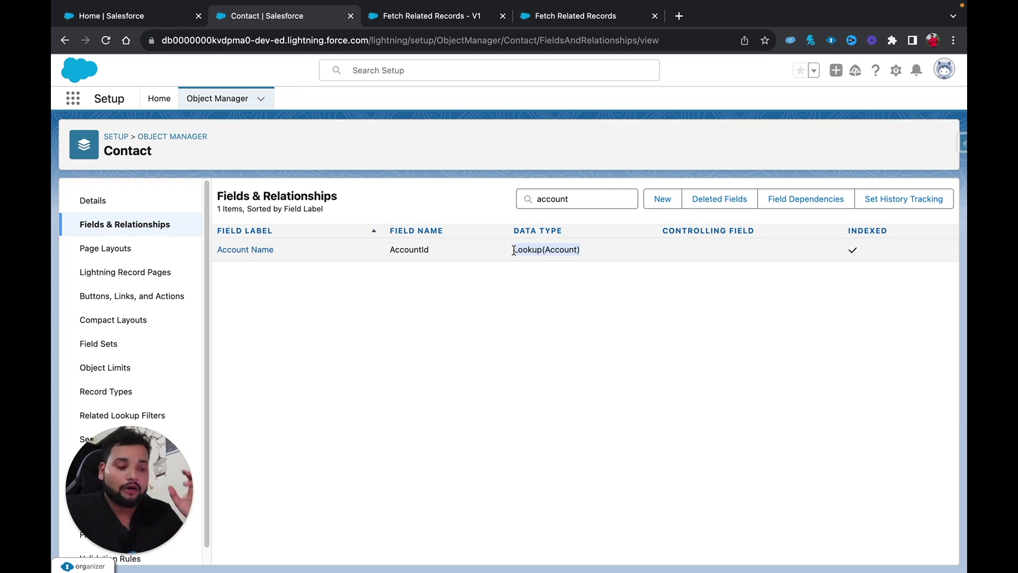
double_click(405, 249)
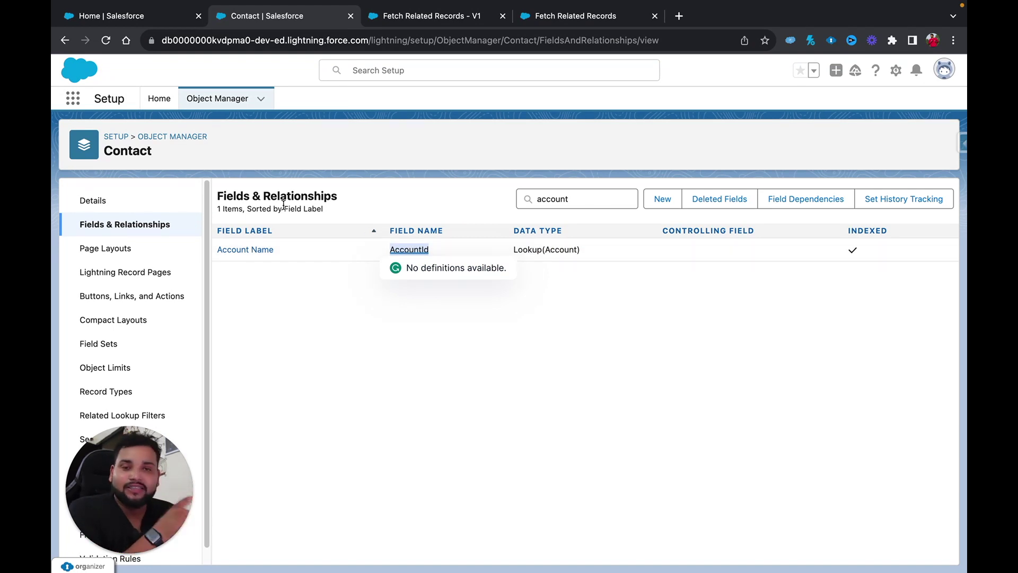
Step: Return to the flow and filter the contact records so that AccountId equals the Account ID of the AccountRecord variable
left_click(432, 16)
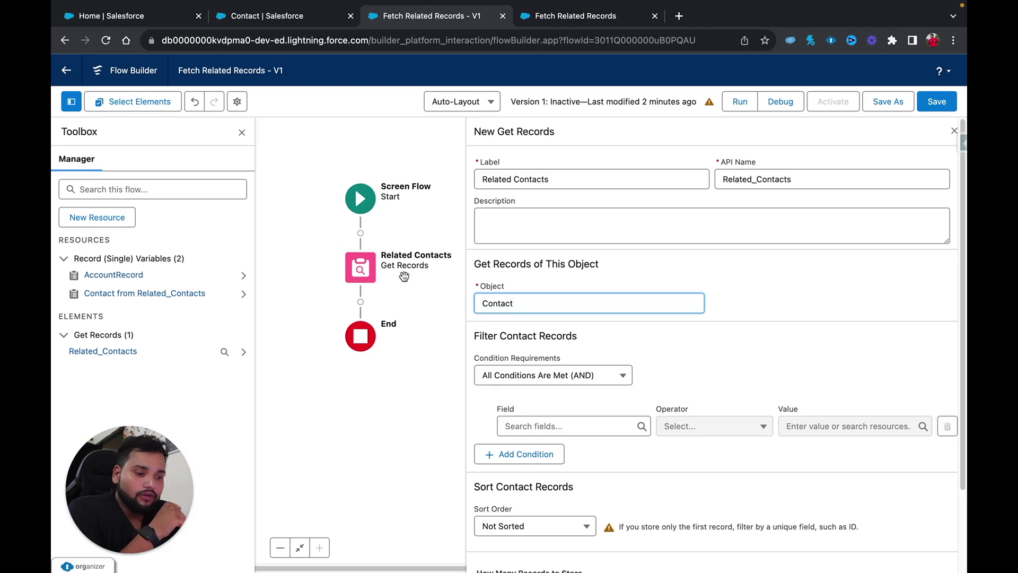
left_click(535, 434)
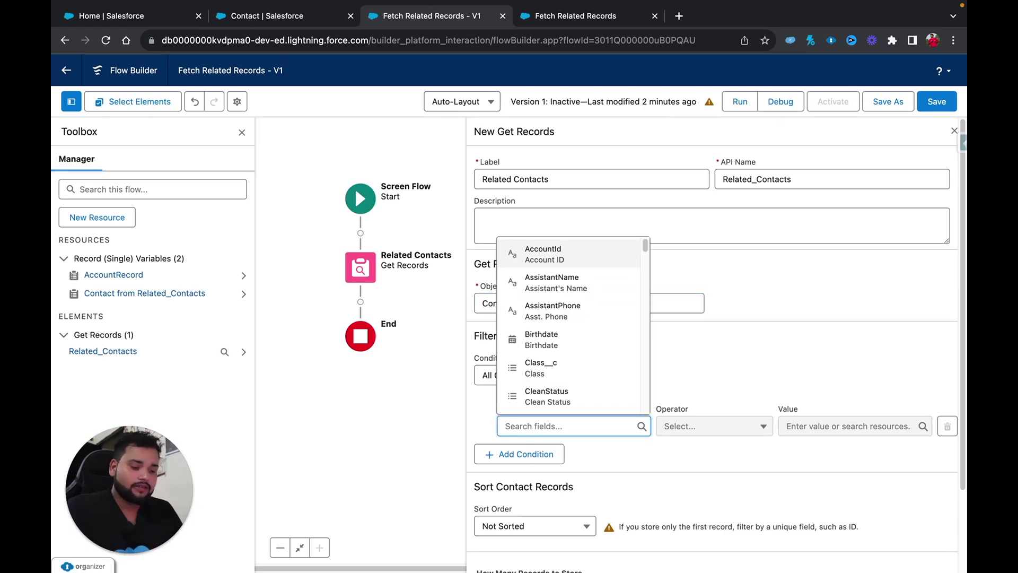
type("accoun")
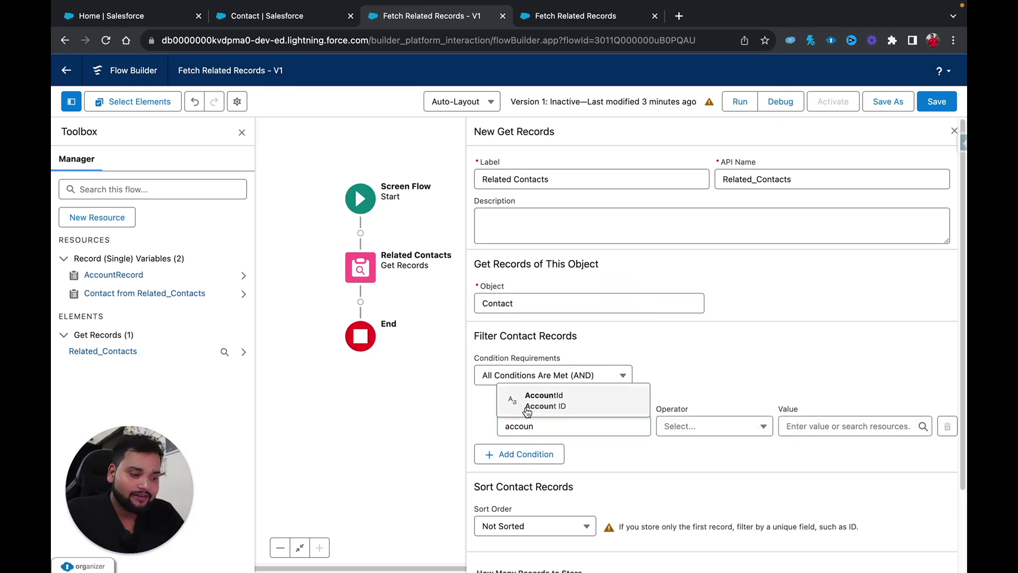
left_click(526, 411)
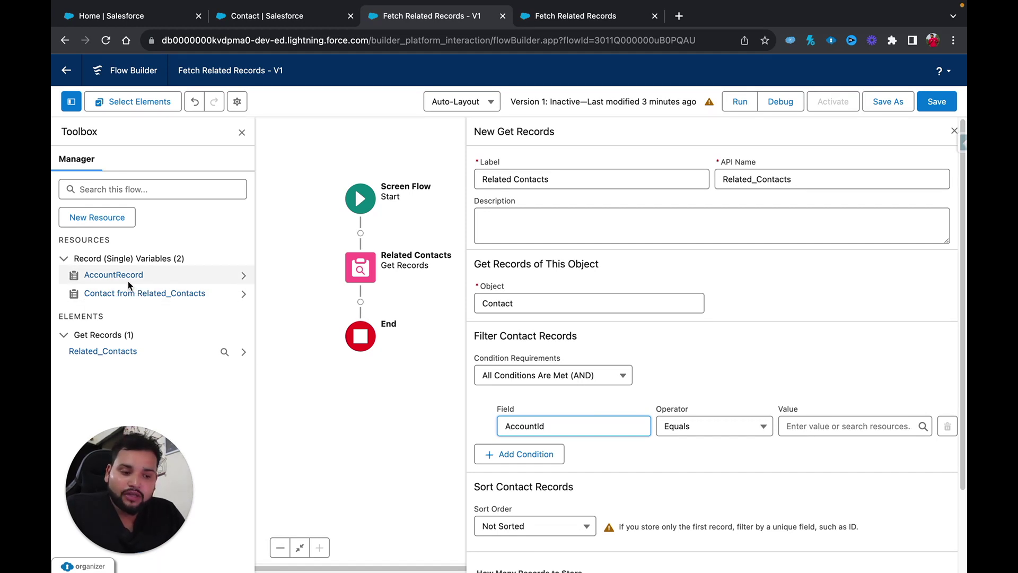
left_click(795, 427)
type("acc")
left_click(810, 397)
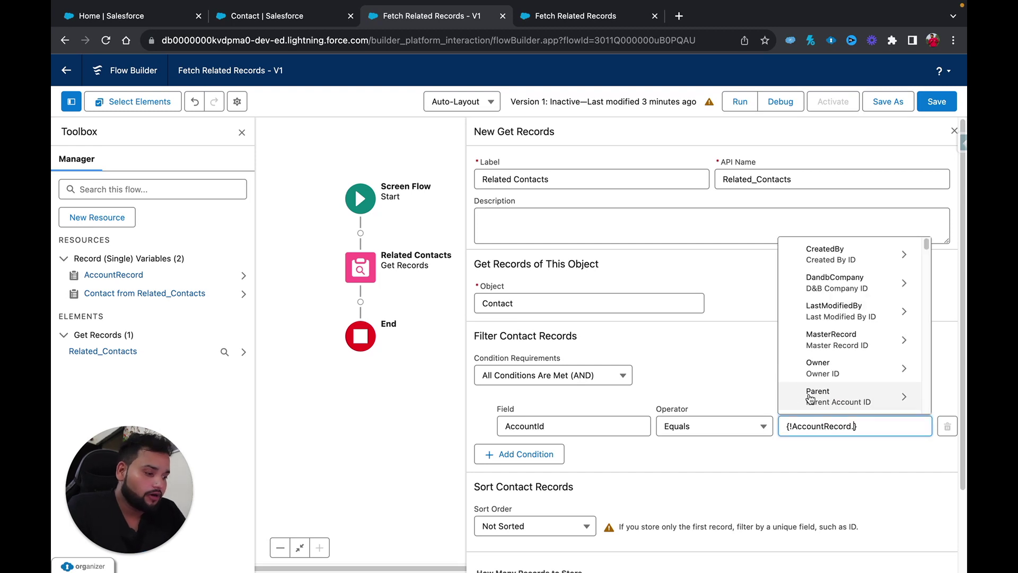
type("Id")
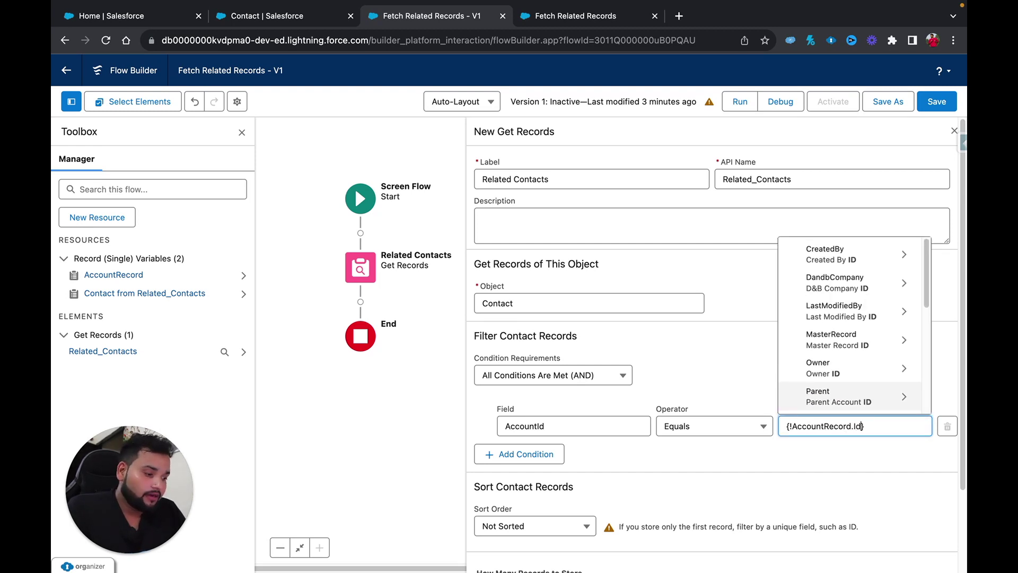
left_click(798, 450)
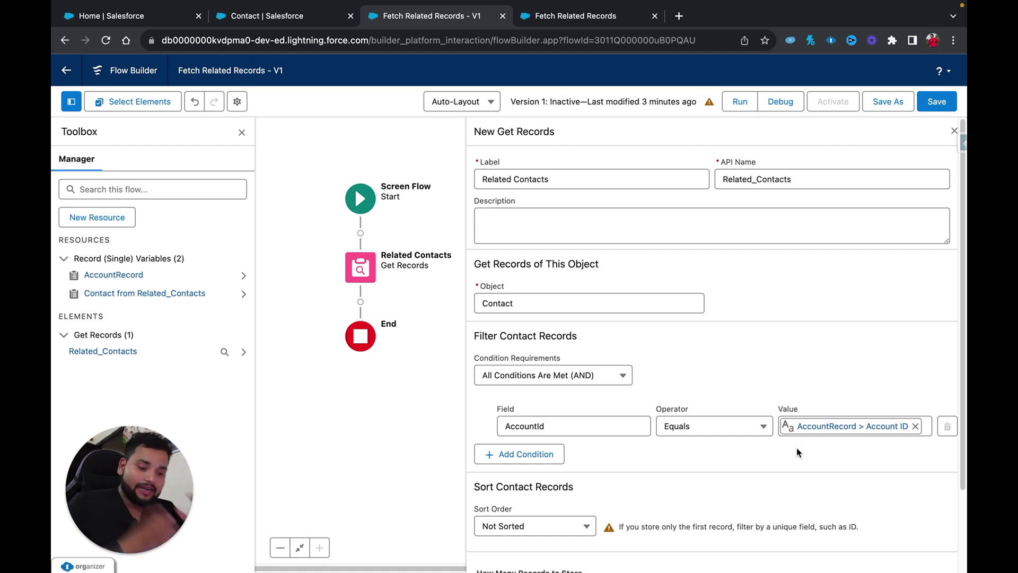
scroll(742, 354, "down", 2)
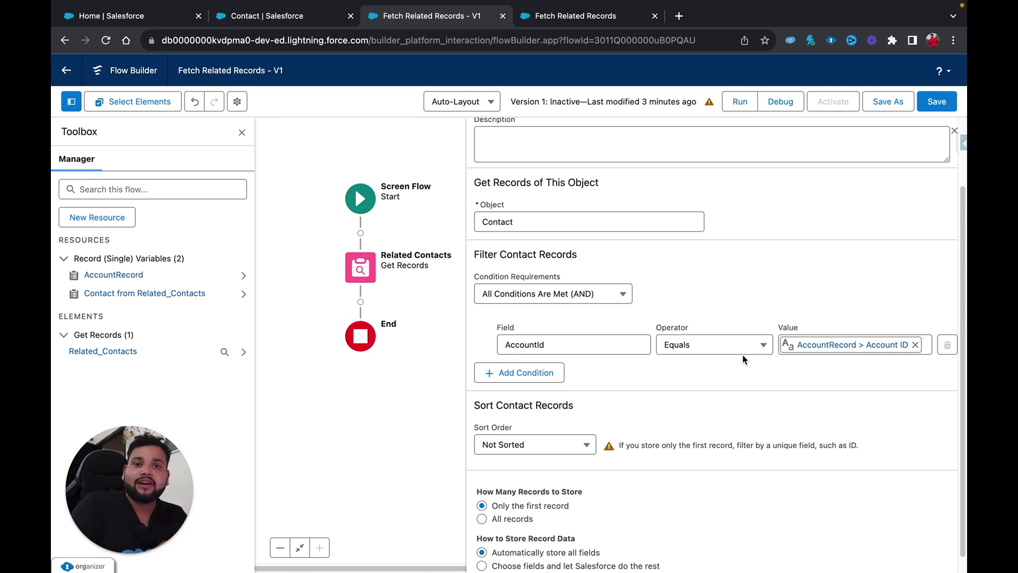
left_click(522, 374)
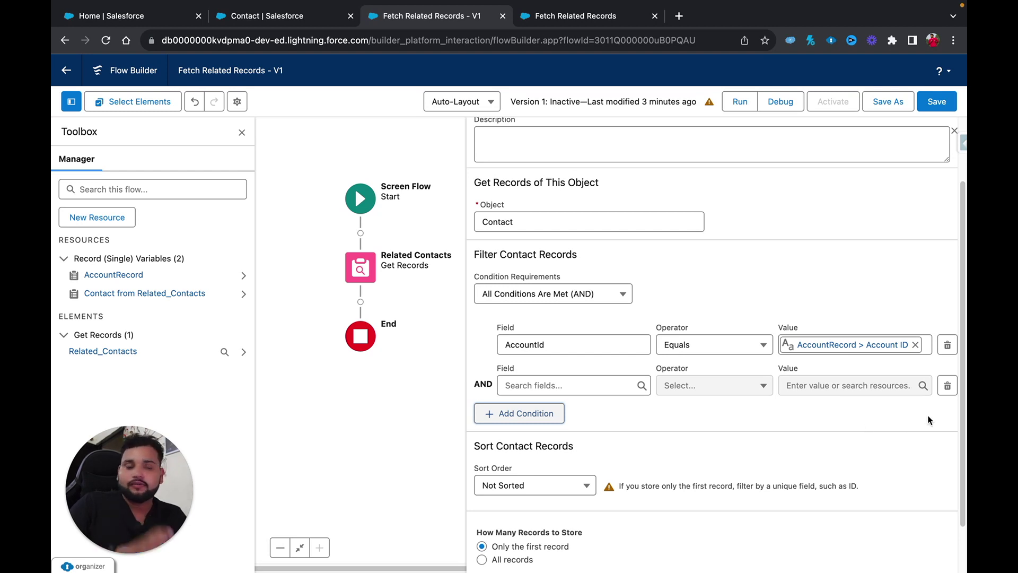
left_click(948, 386)
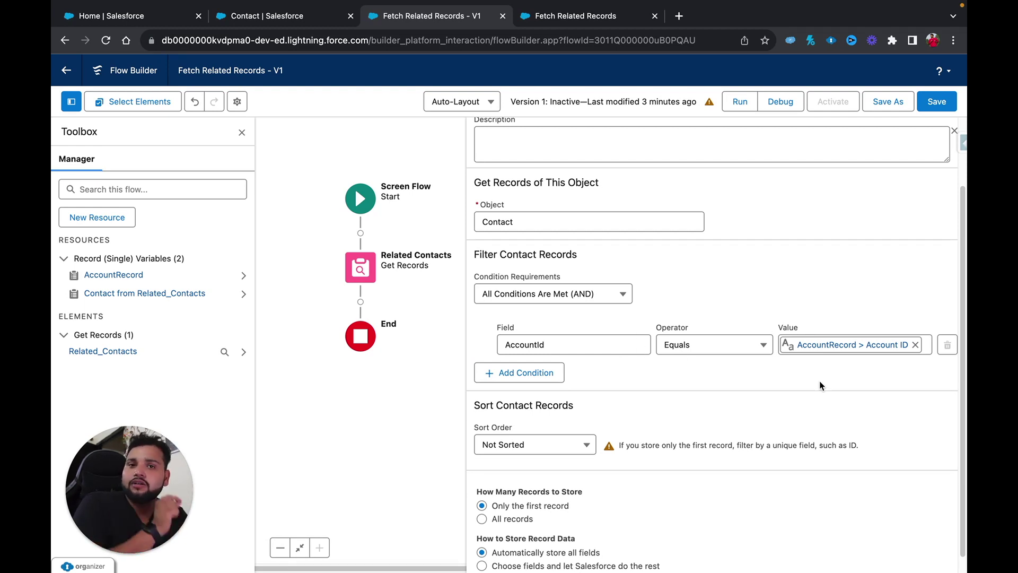
Step: Set the Related Contacts element to store all records
scroll(655, 398, "down", 1)
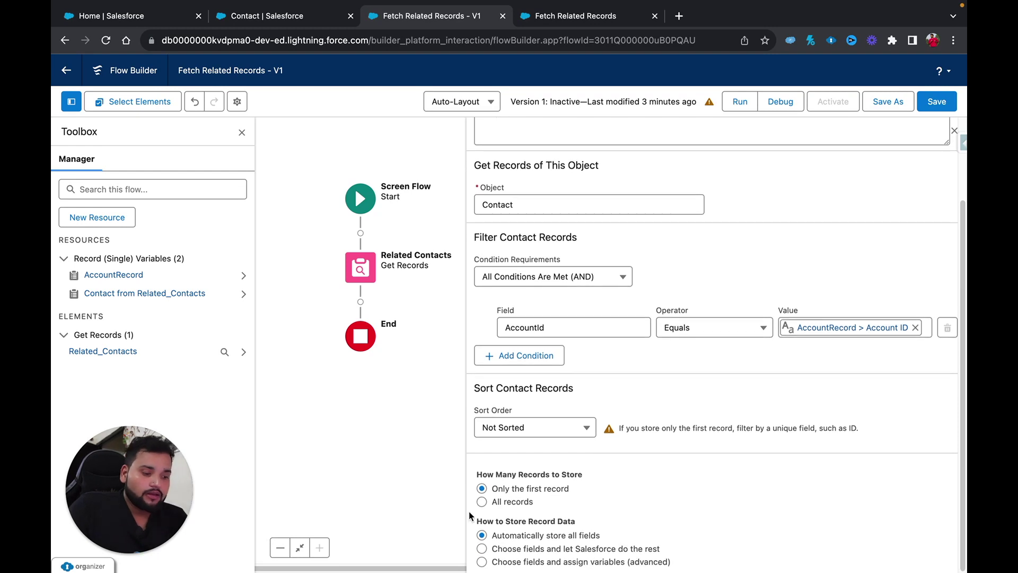
left_click(482, 501)
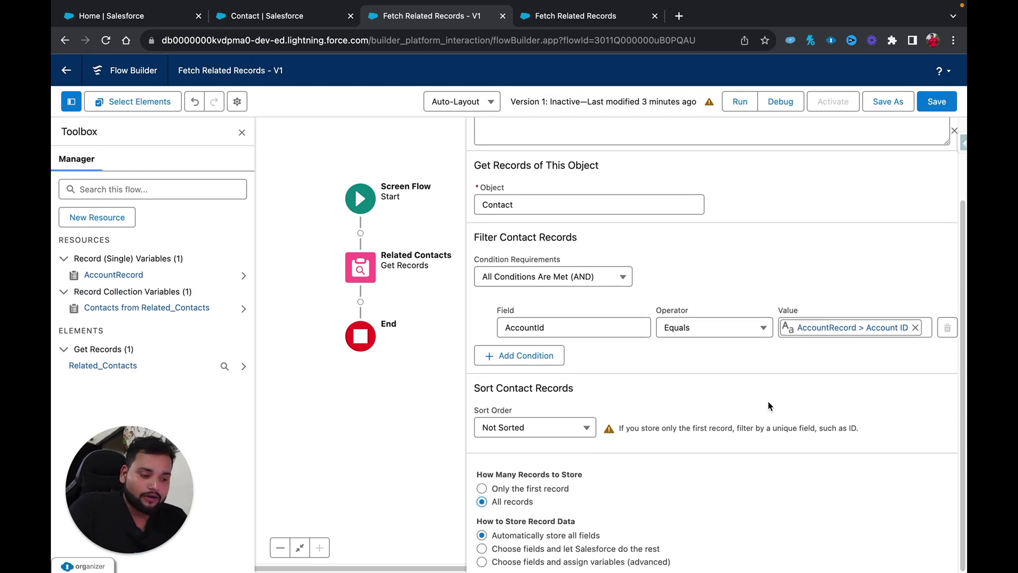
Step: Add a Screen element after Related Contacts and place the standard Data Table component on it
left_click(360, 303)
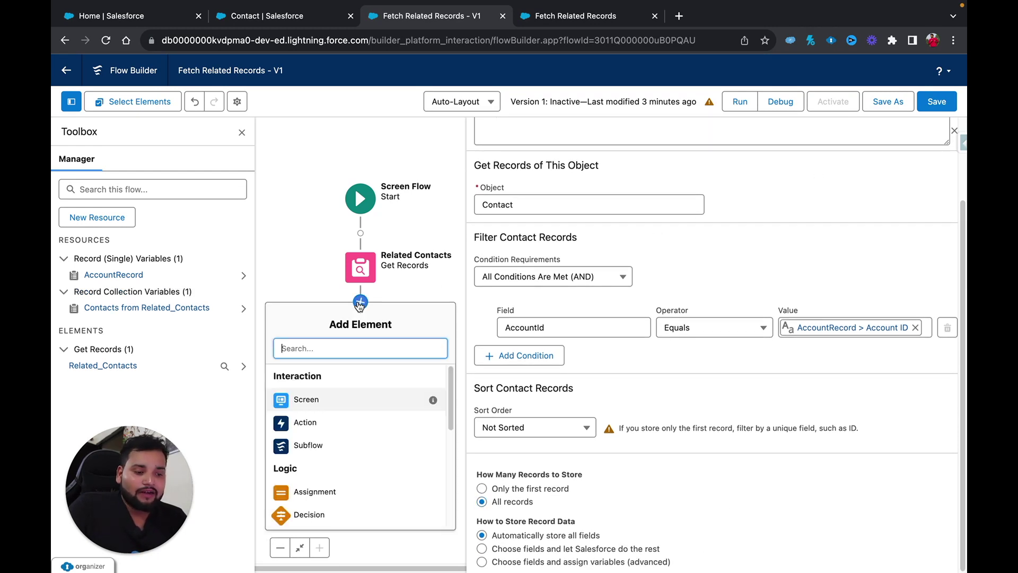
left_click(320, 398)
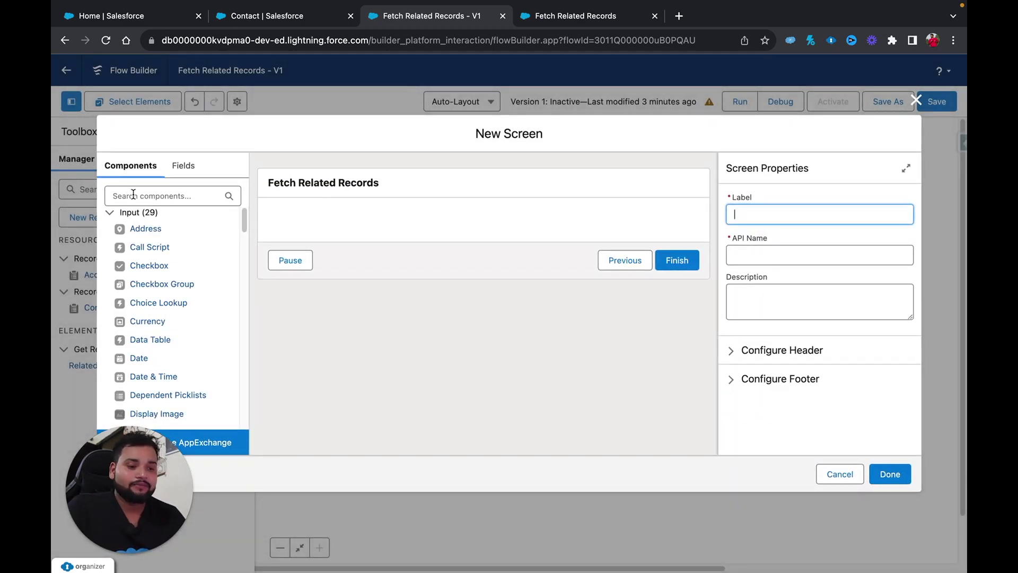
left_click(133, 195)
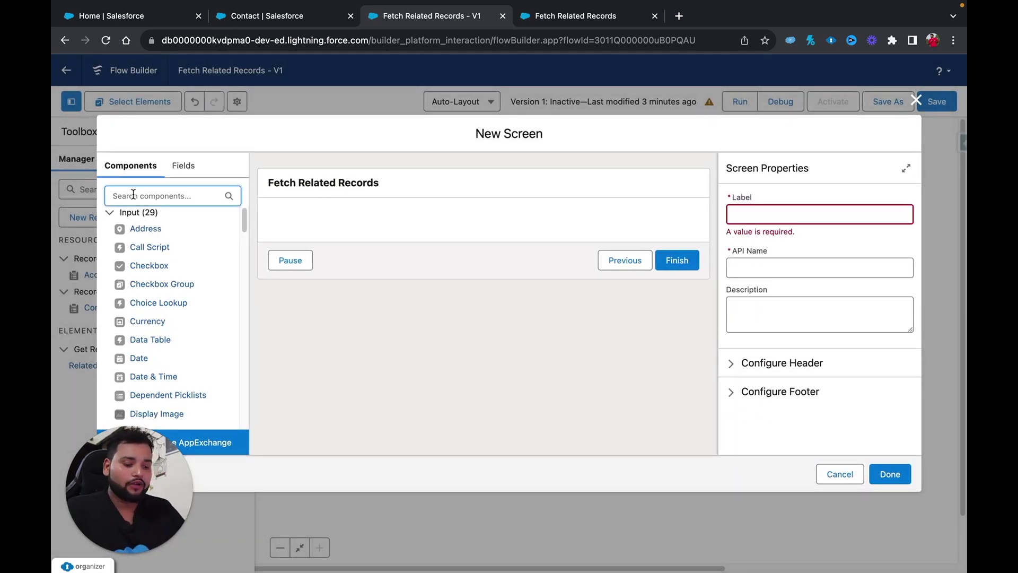
type("taboe")
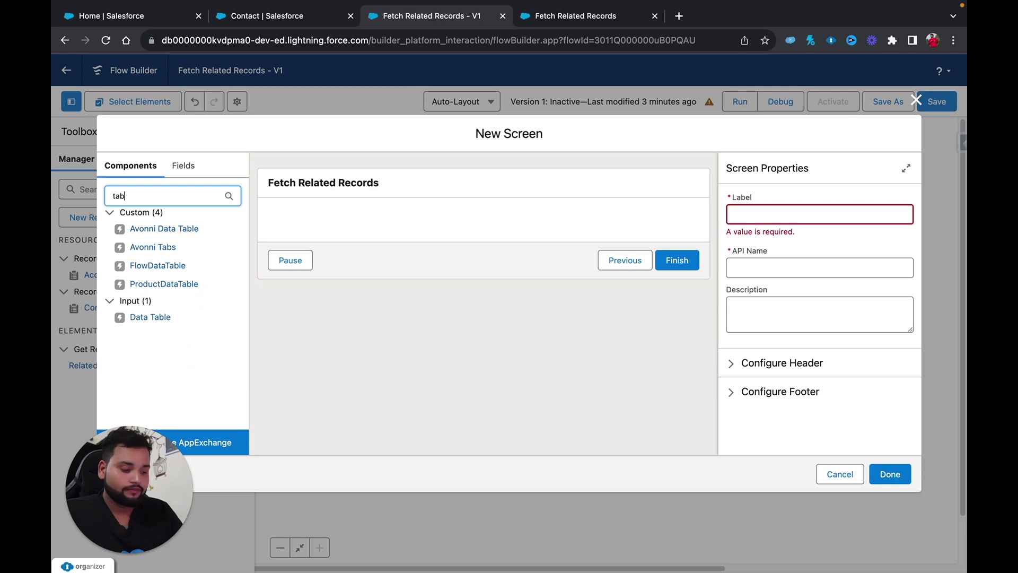
type("le")
left_click_drag(145, 300, 300, 217)
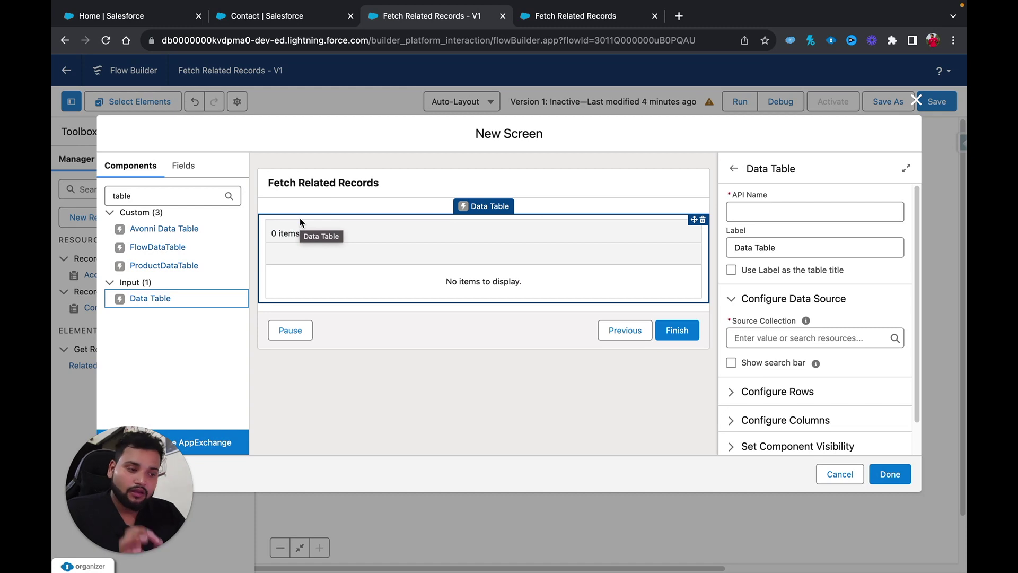
Step: Give the data table the API name Related_Contacts_Data_Table and the label Related Contacts, and use the label as the table title
left_click(732, 213)
type("R")
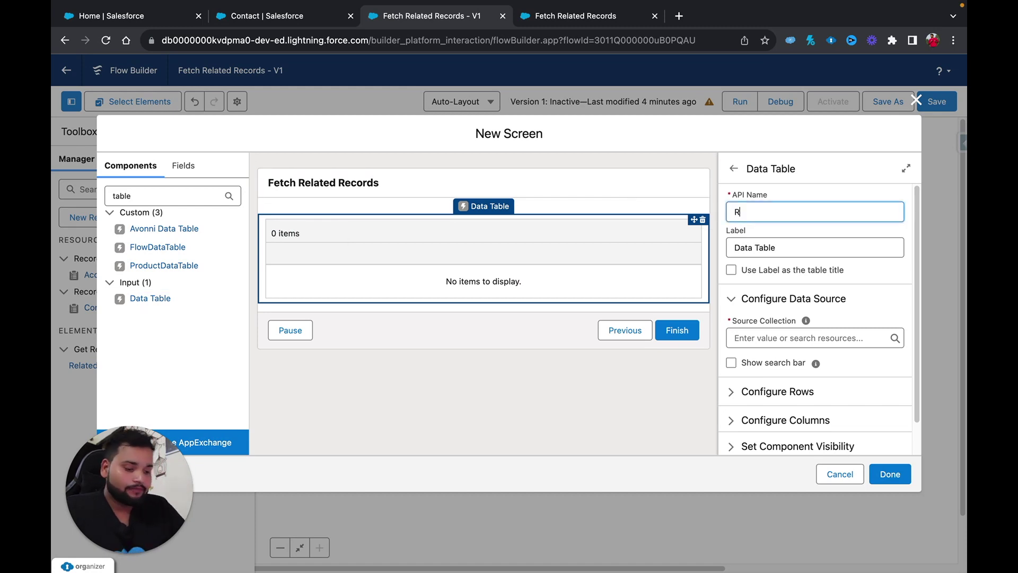
type("elated C")
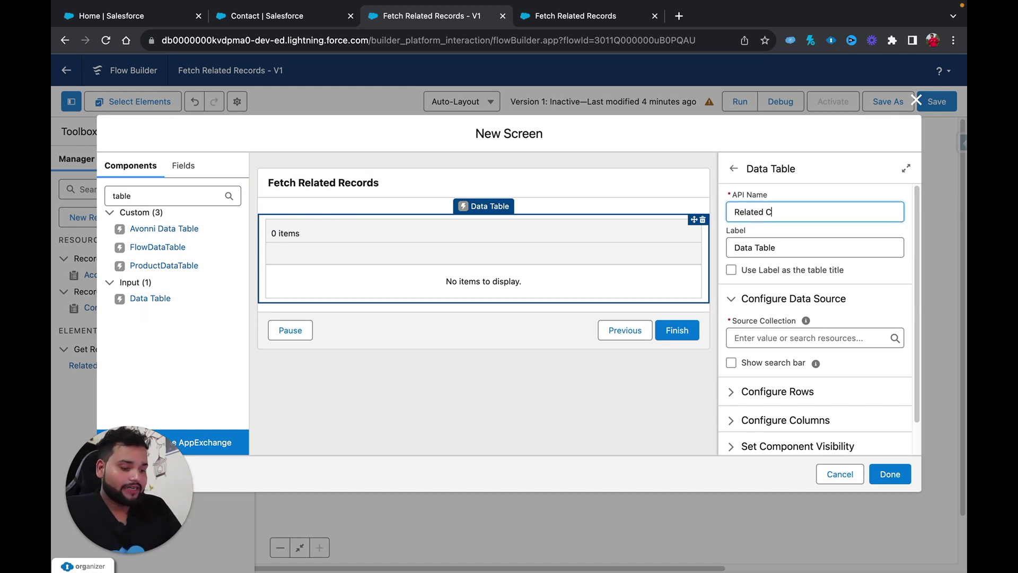
type("ontacts Data Table")
key("Tab")
type("Related Contacts")
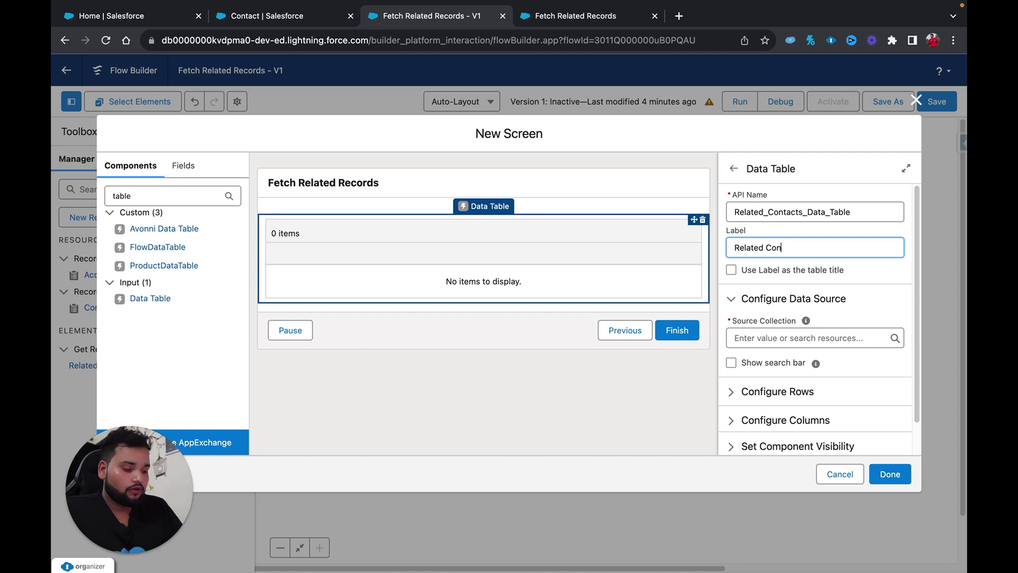
left_click(731, 271)
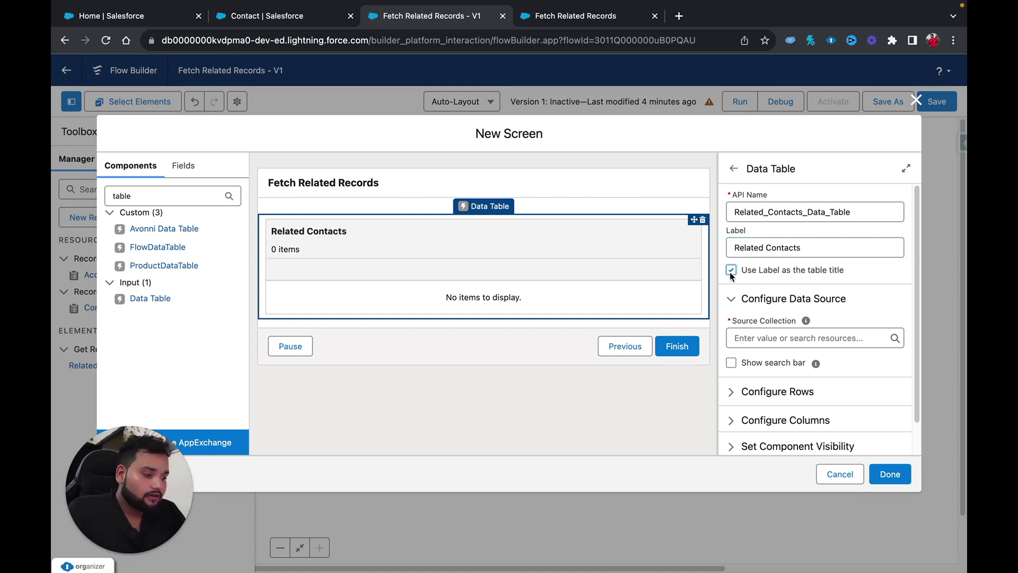
Step: Set the data table's source collection to Contacts from Related_Contacts
scroll(811, 368, "down", 1)
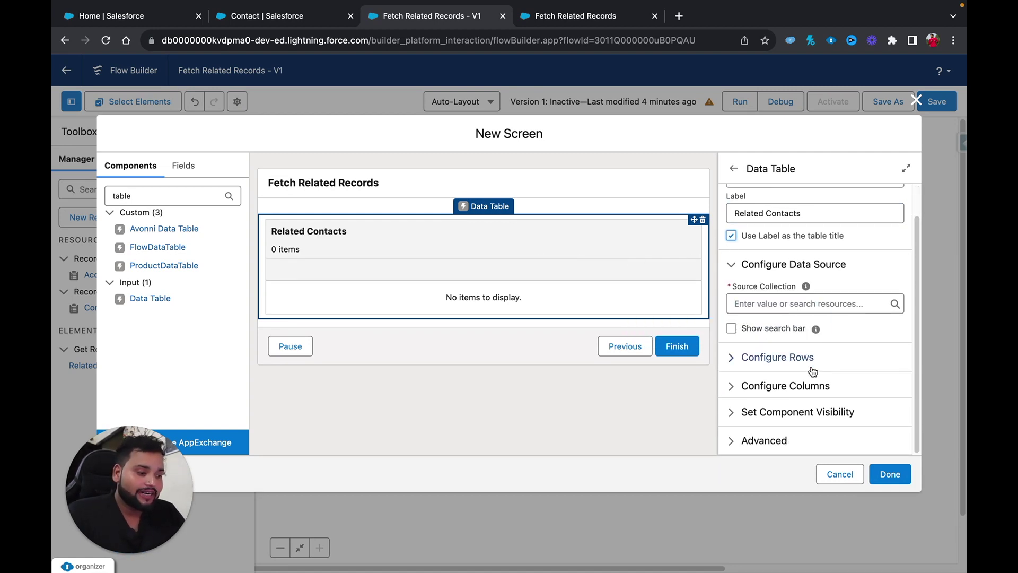
left_click(812, 301)
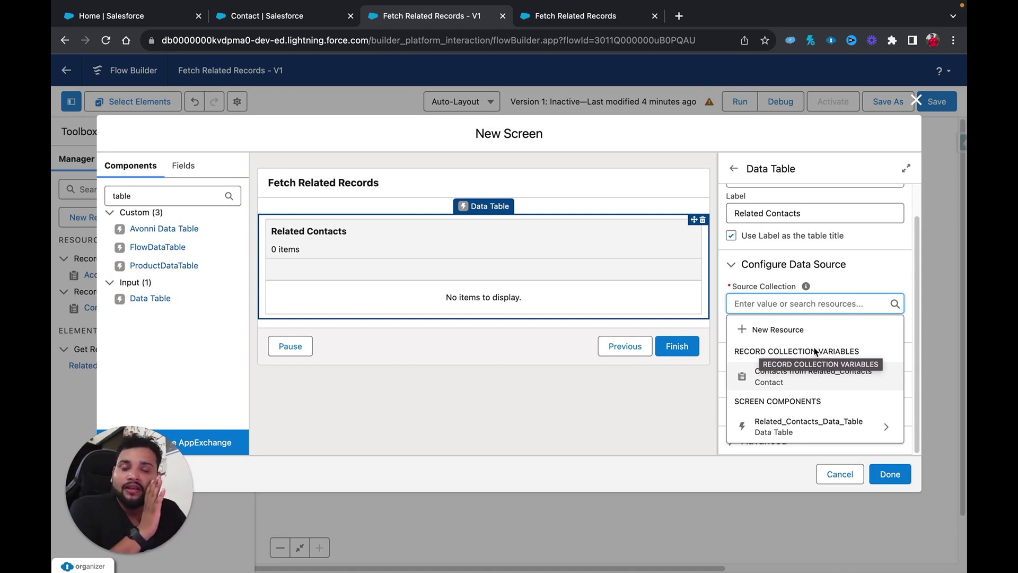
left_click(773, 383)
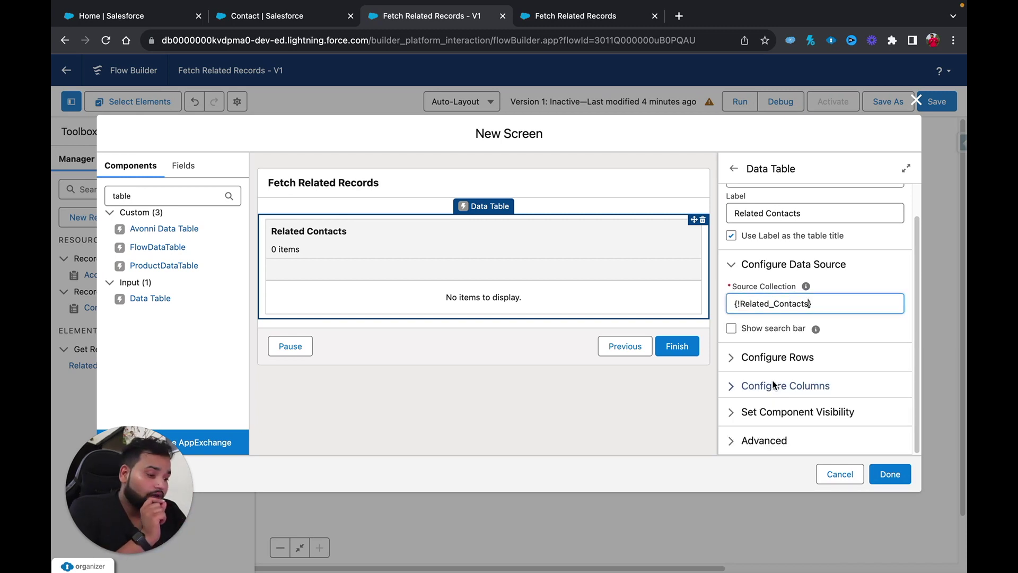
Step: Set the data table's row selection mode to View only
left_click(734, 359)
scroll(732, 365, "down", 1)
left_click(731, 363)
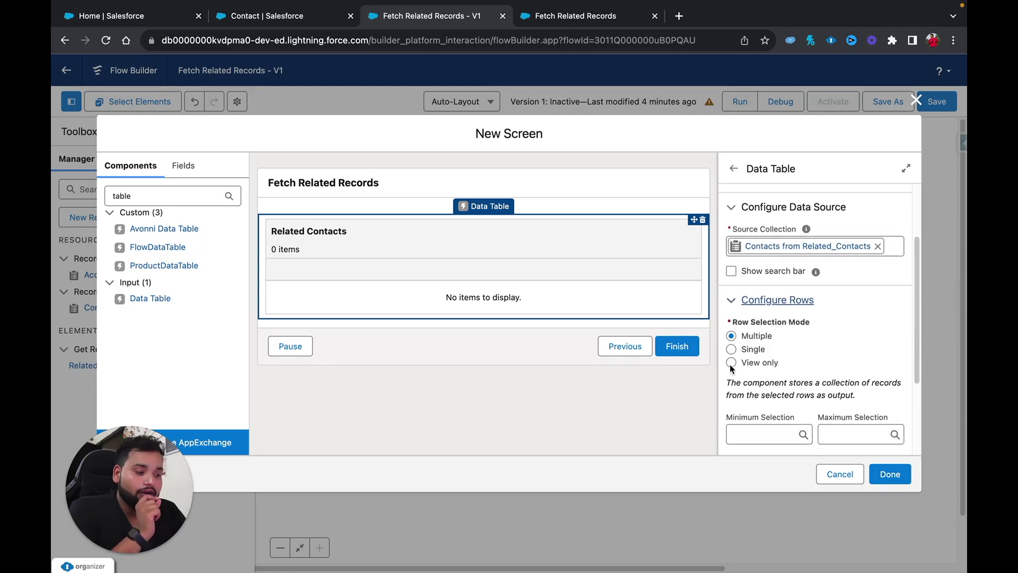
scroll(731, 366, "down", 1)
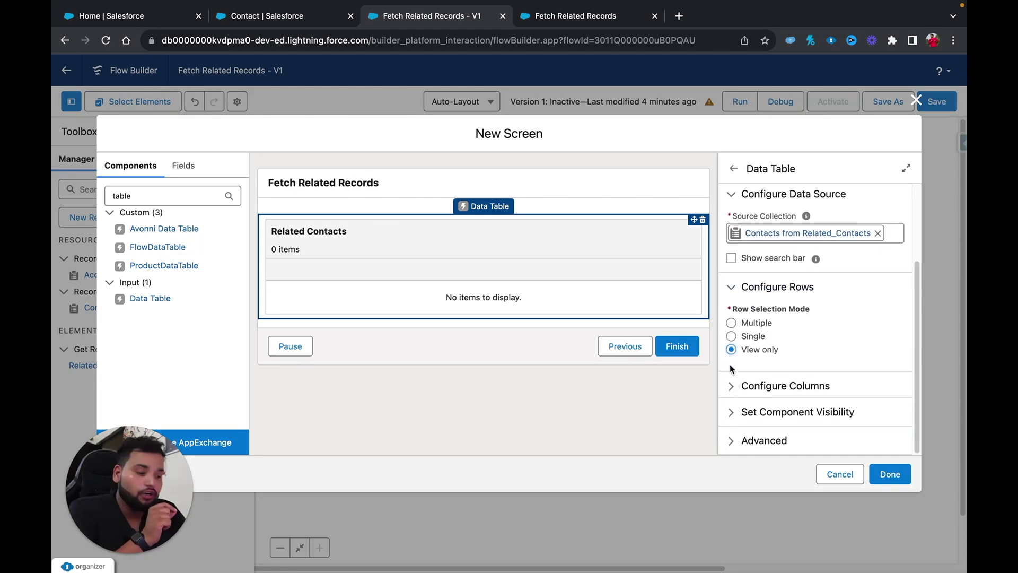
Step: Configure the data table's first column with the contact's Name (Full Name) as its source field
left_click(732, 385)
scroll(733, 387, "down", 2)
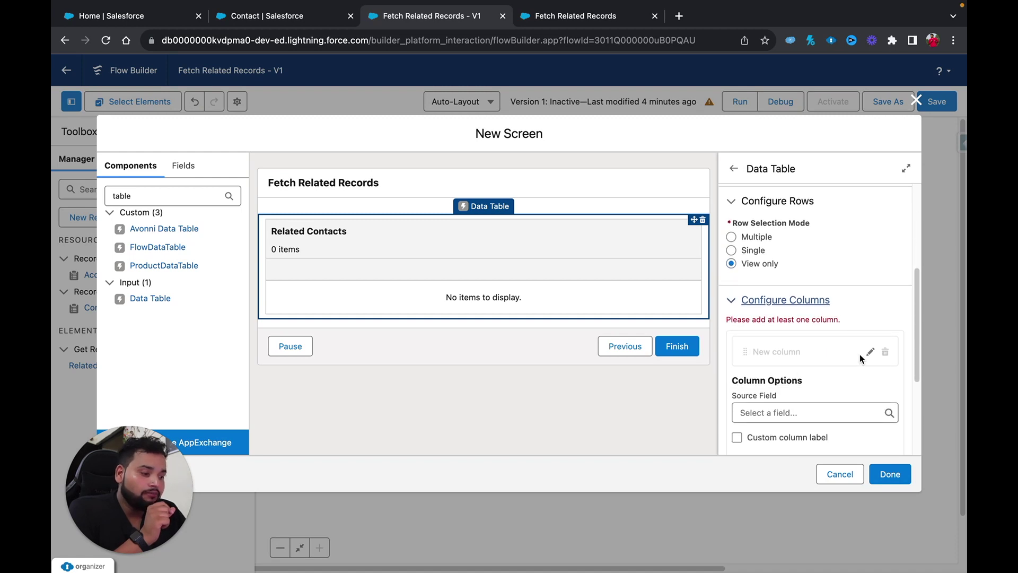
left_click(760, 412)
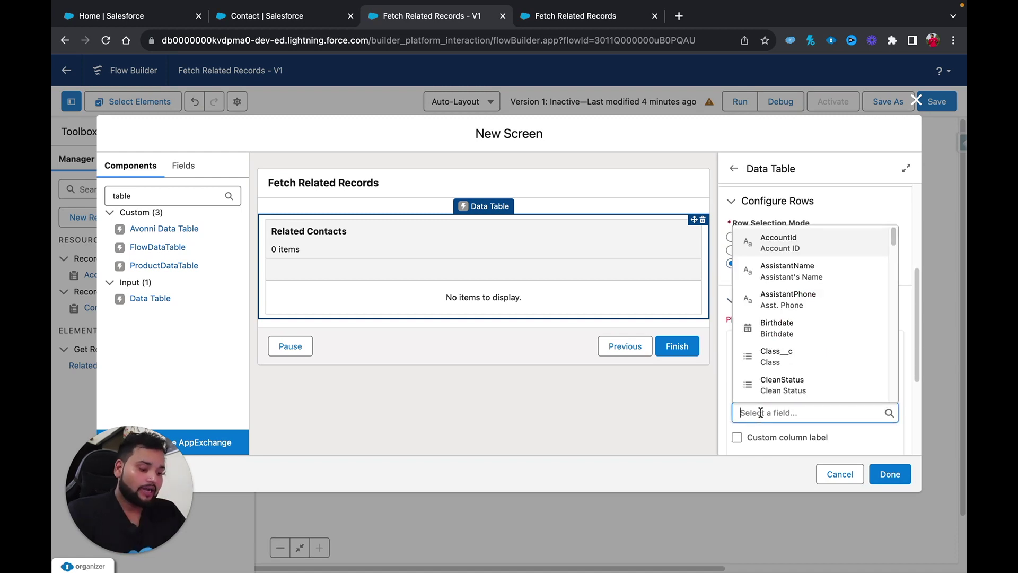
type("name")
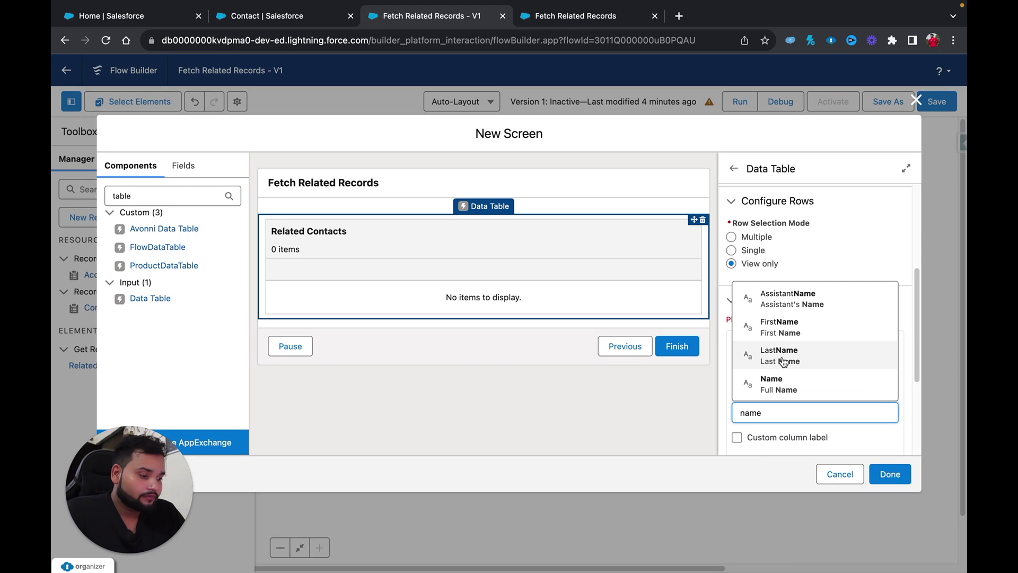
left_click(784, 387)
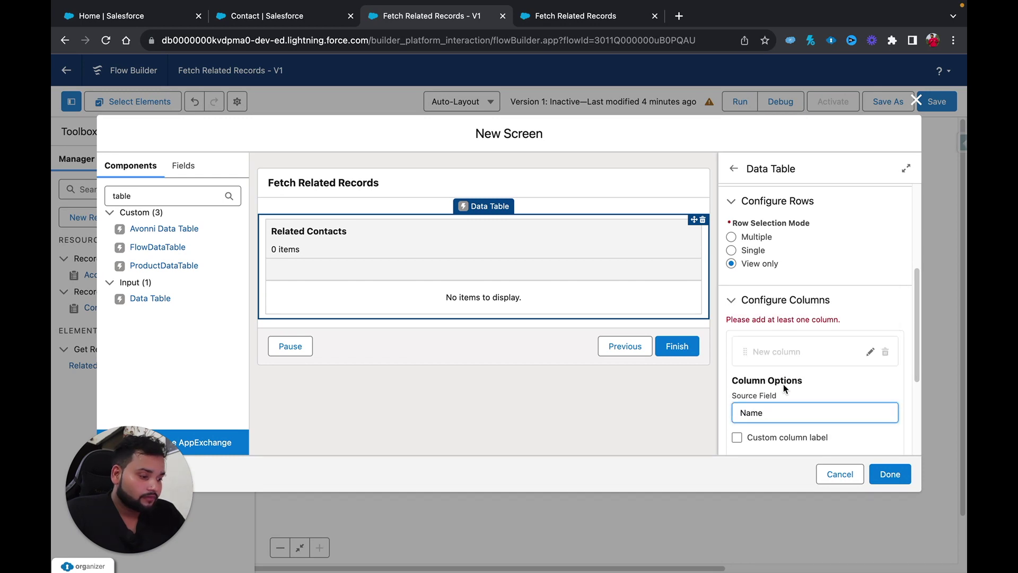
left_click(877, 432)
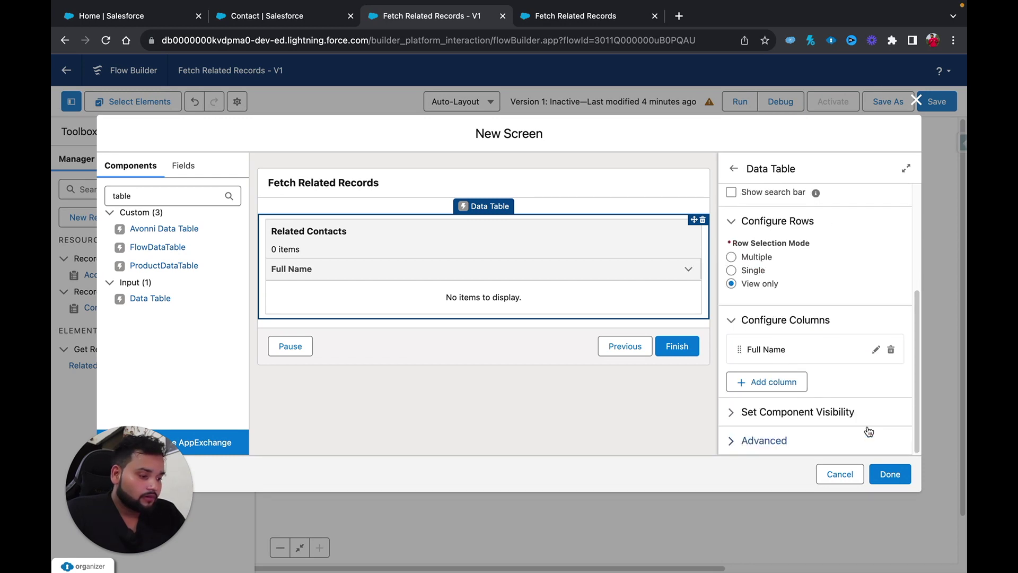
Step: Add a second column to the data table with Email as its source field
left_click(782, 382)
scroll(767, 408, "down", 1)
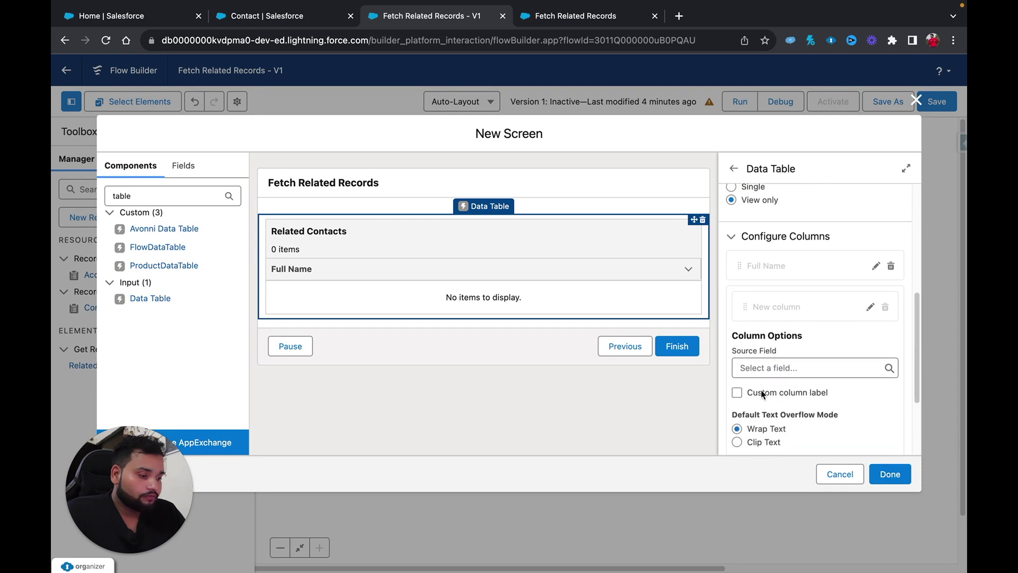
left_click(754, 368)
type("email")
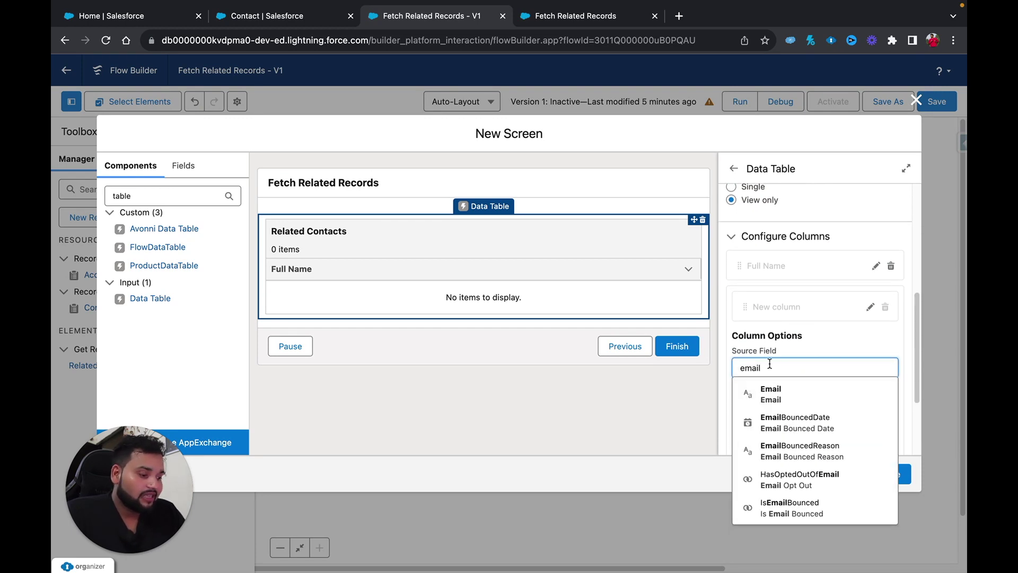
left_click(772, 393)
scroll(848, 371, "down", 2)
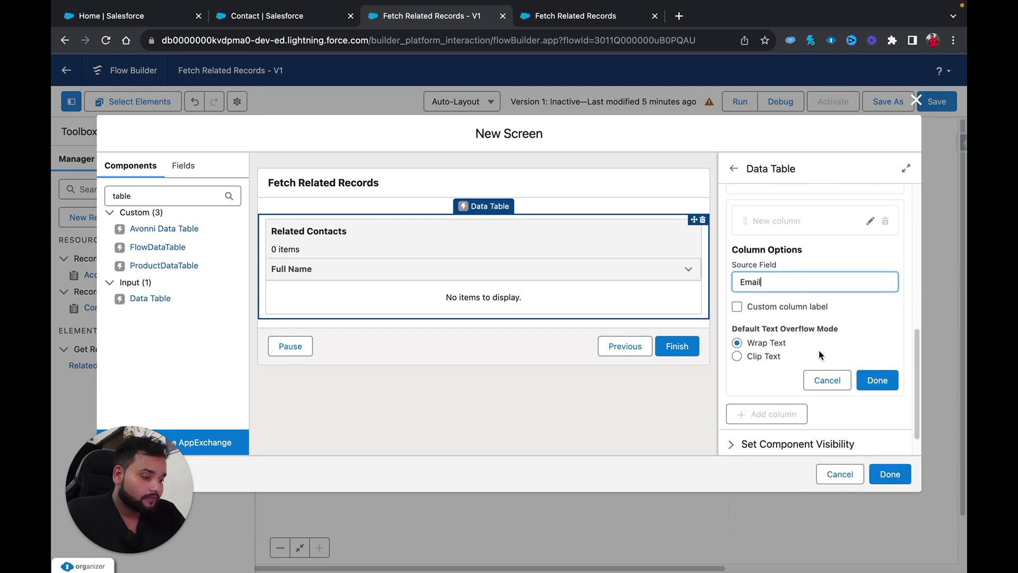
left_click(866, 381)
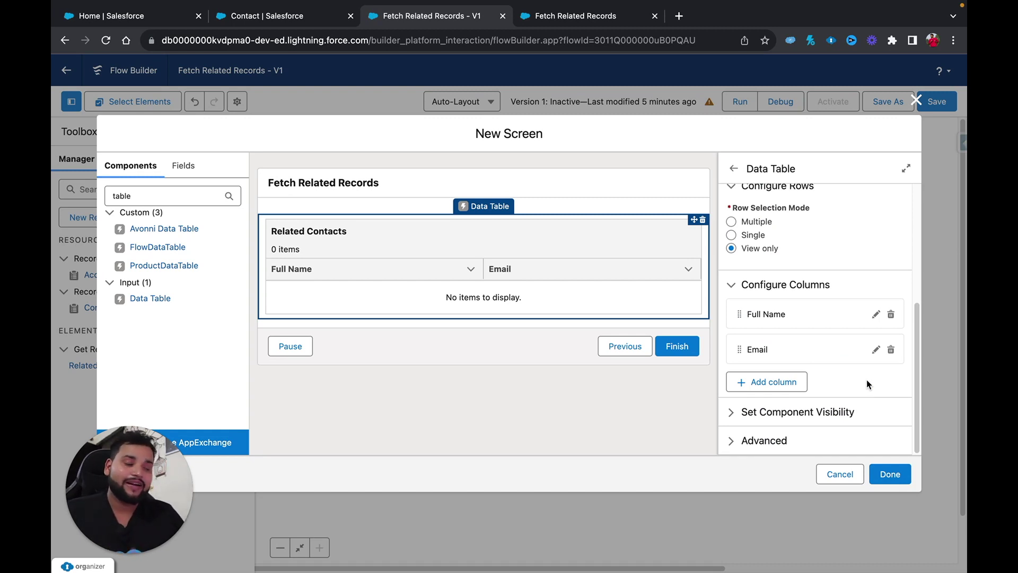
Step: Label the screen Display Related Information, finish the screen element, and save the flow
left_click(889, 473)
left_click(373, 185)
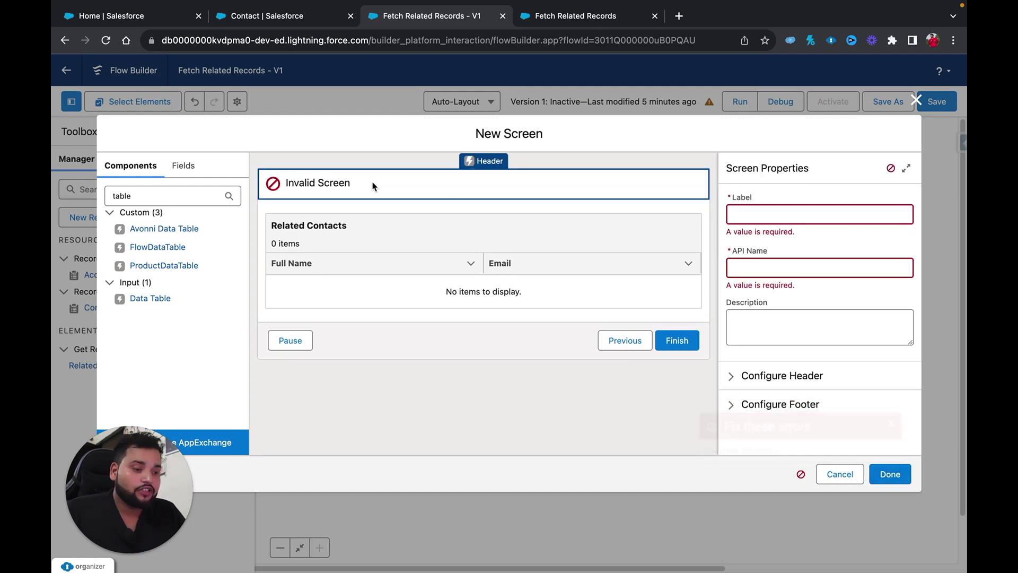
left_click(762, 214)
type("Dis")
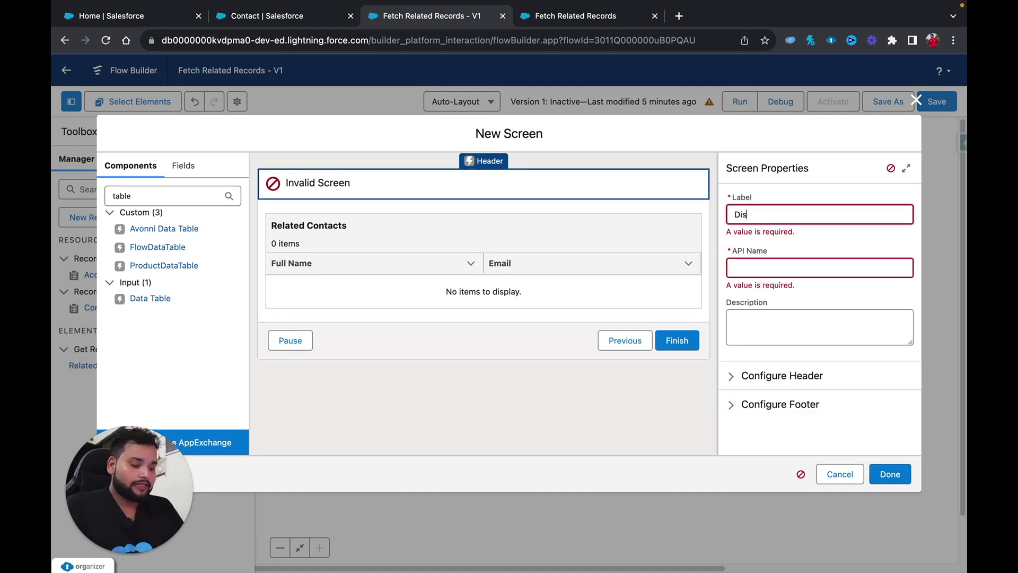
type("play Rleated Information")
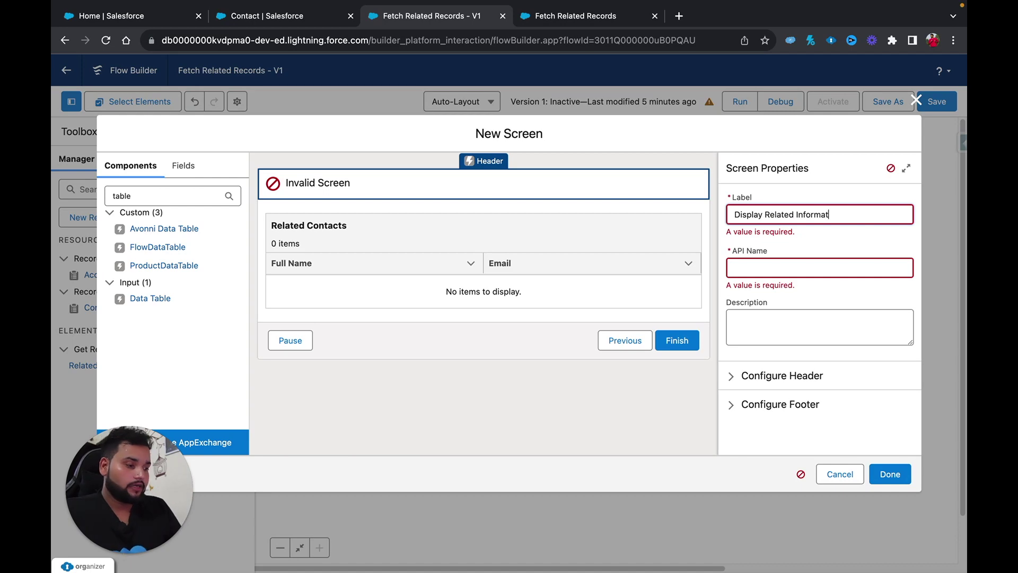
left_click(782, 255)
left_click(891, 474)
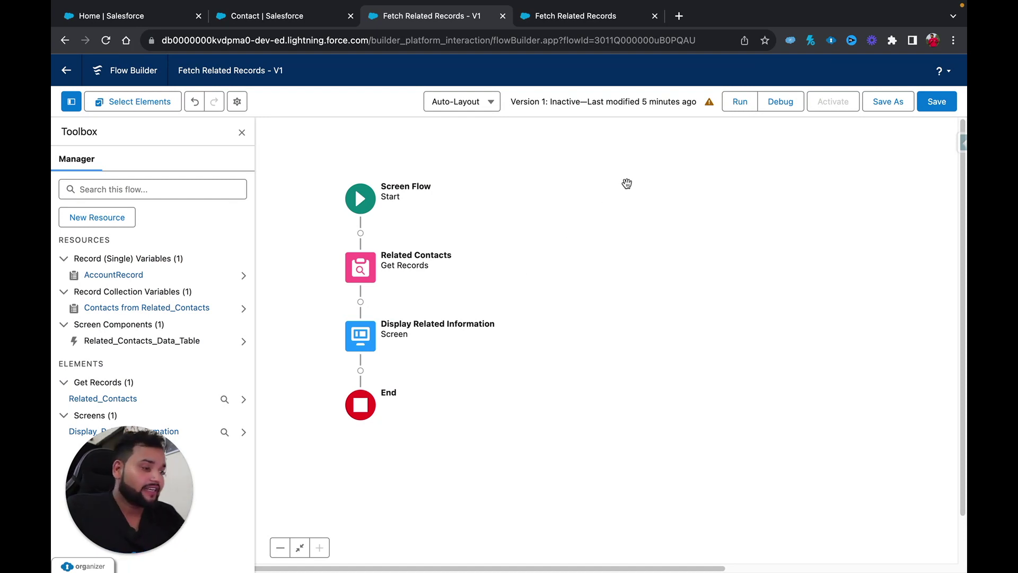
left_click(926, 104)
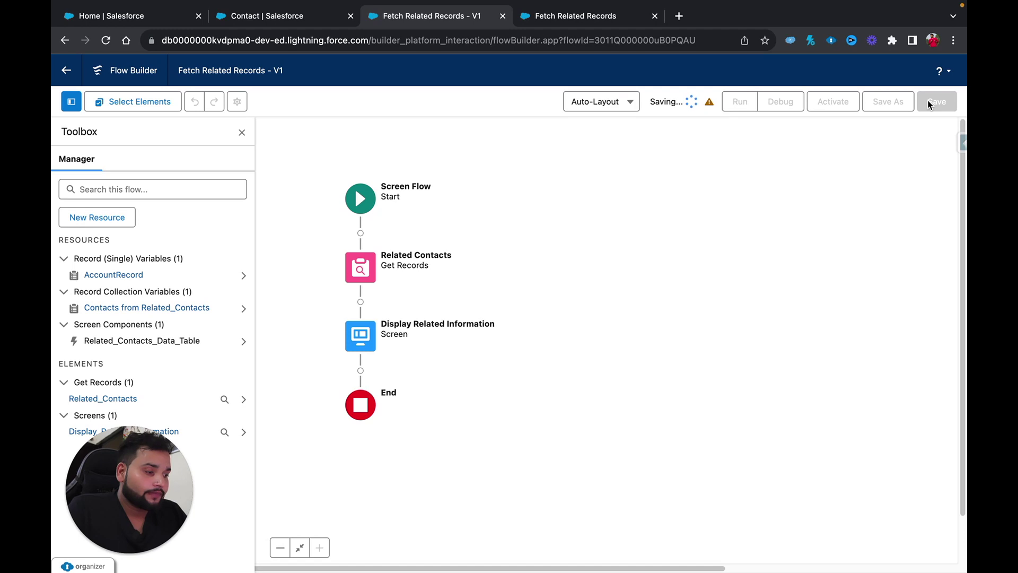
Step: Start debugging the flow and copy the account name Edge Communications from the All Accounts list
left_click(787, 108)
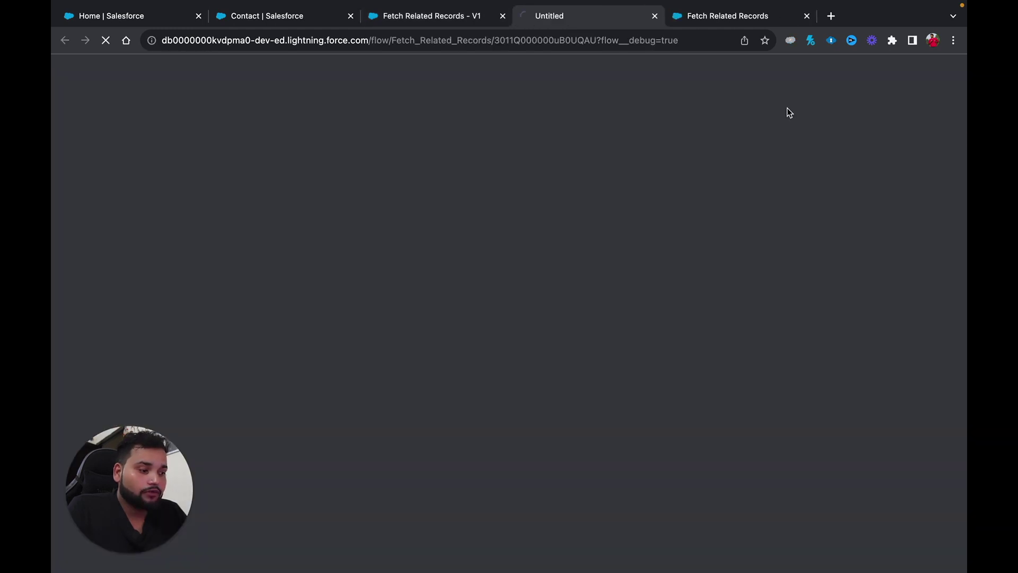
left_click(106, 16)
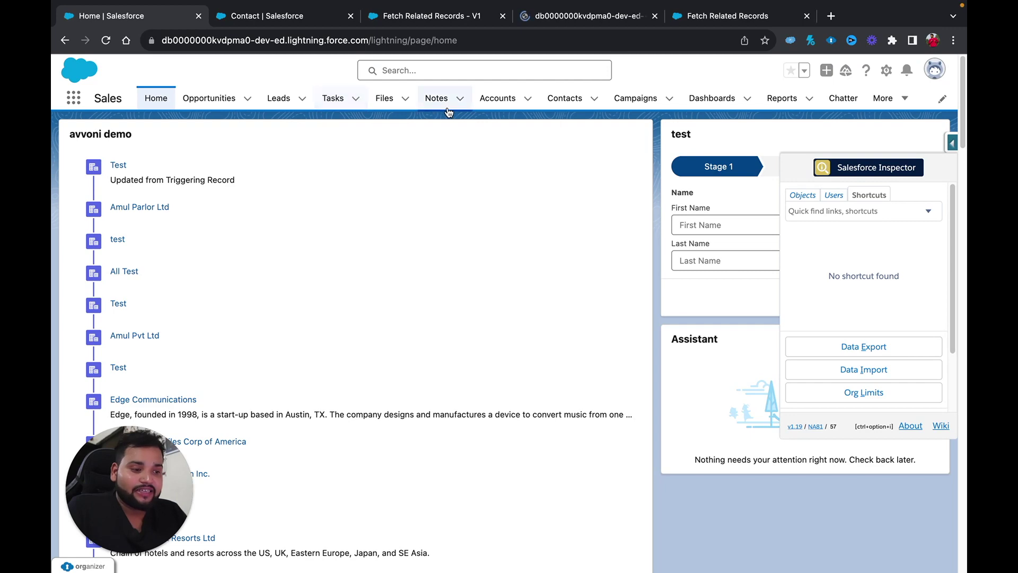
left_click(483, 100)
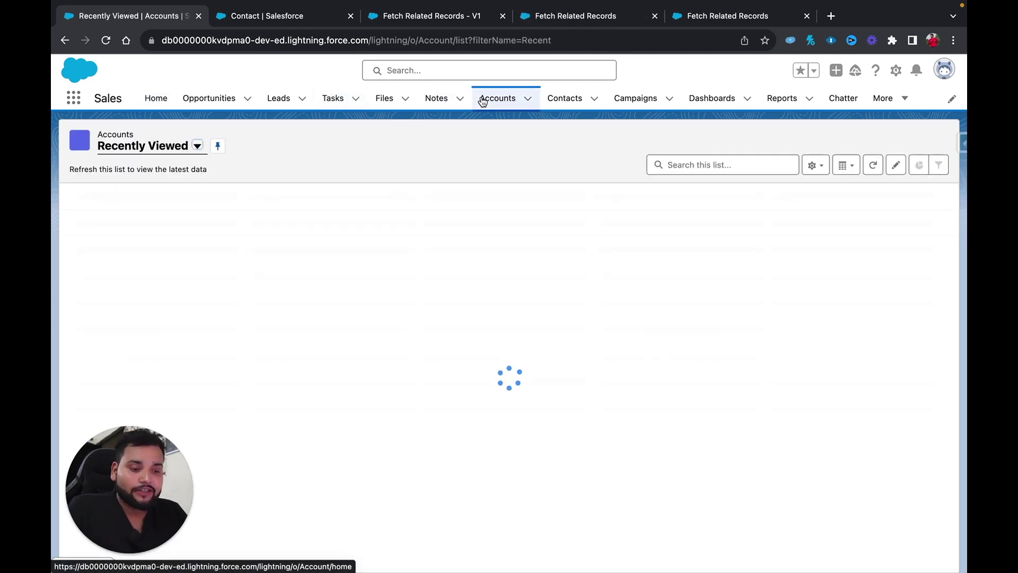
scroll(398, 382, "down", 3)
scroll(398, 382, "up", 1)
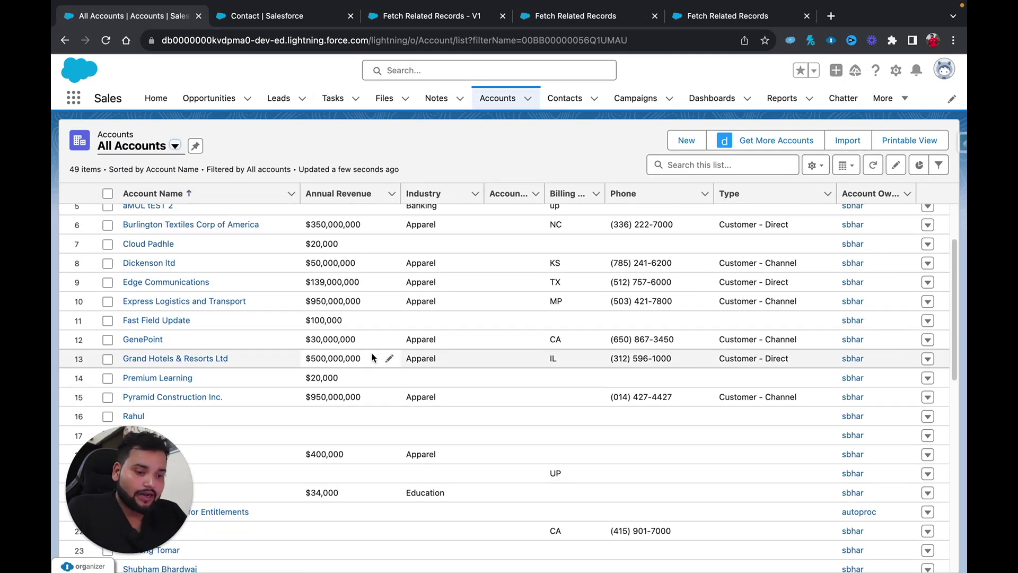
left_click_drag(208, 285, 748, 66)
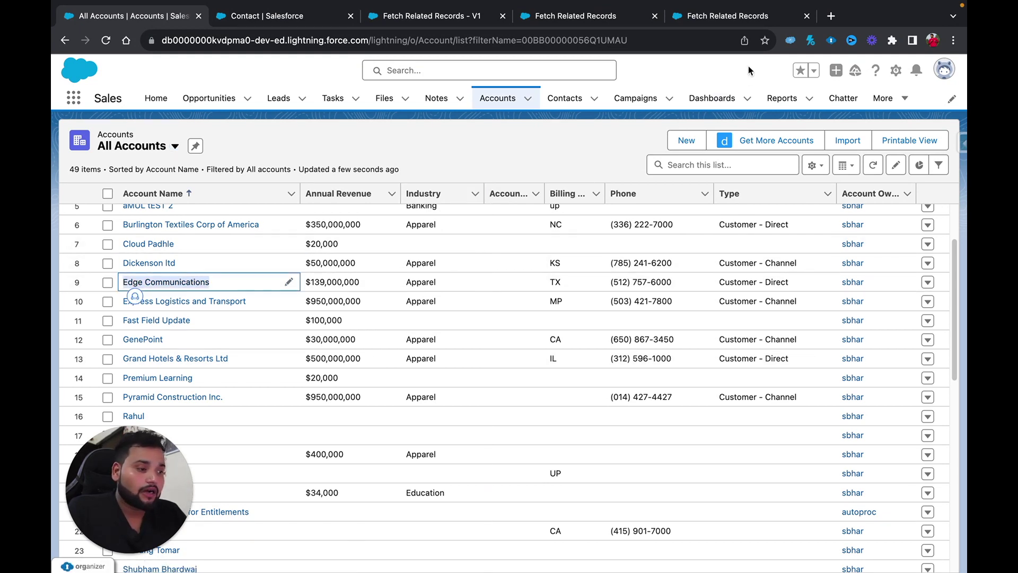
Step: Choose Edge Communications as the AccountRecord input in the new debug session and run the flow
left_click(716, 15)
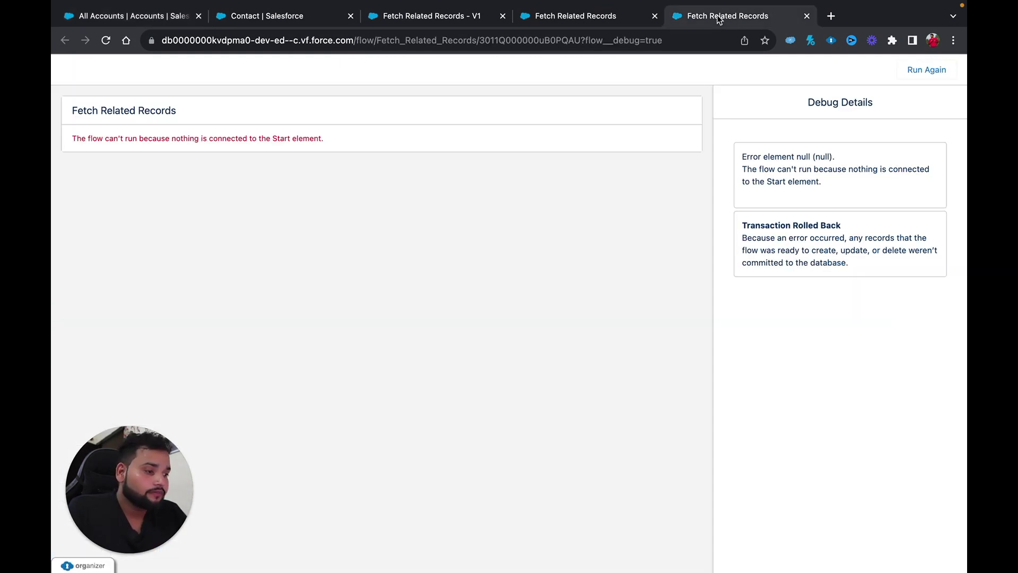
left_click(547, 20)
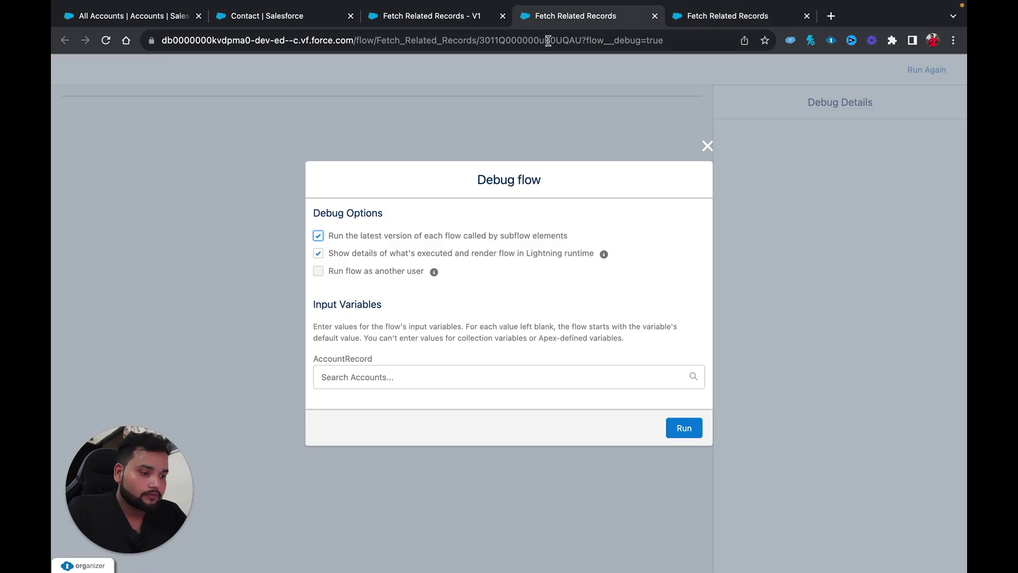
left_click(337, 382)
type("Select item 9 Edge Communications")
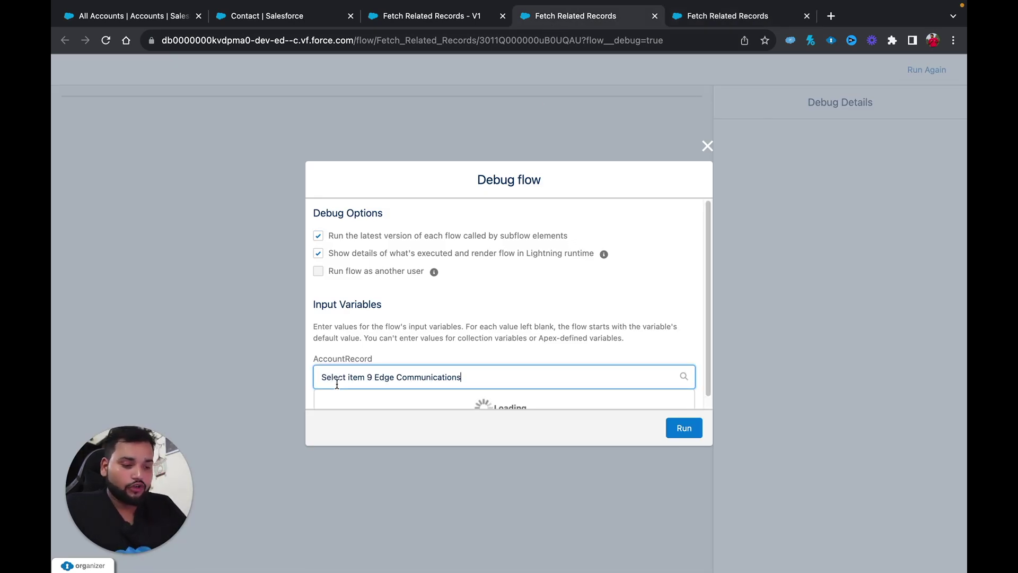
left_click_drag(374, 376, 321, 377)
key("BackSpace")
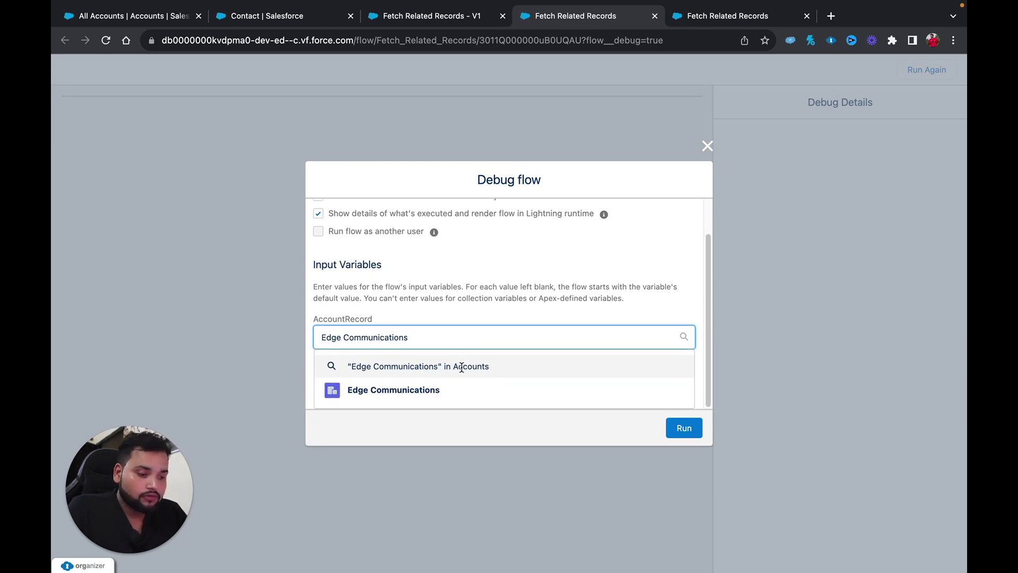
left_click(363, 390)
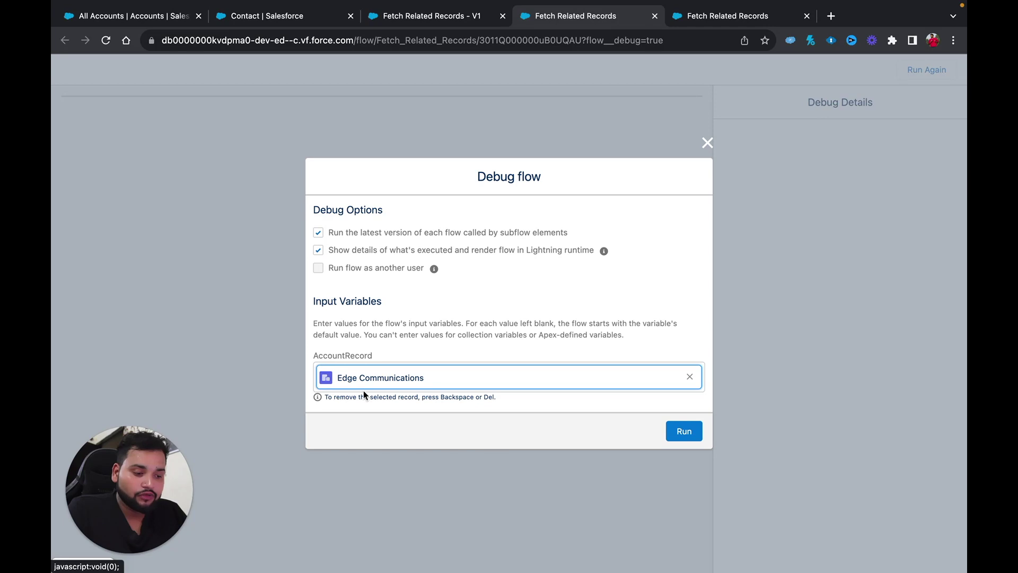
left_click(685, 430)
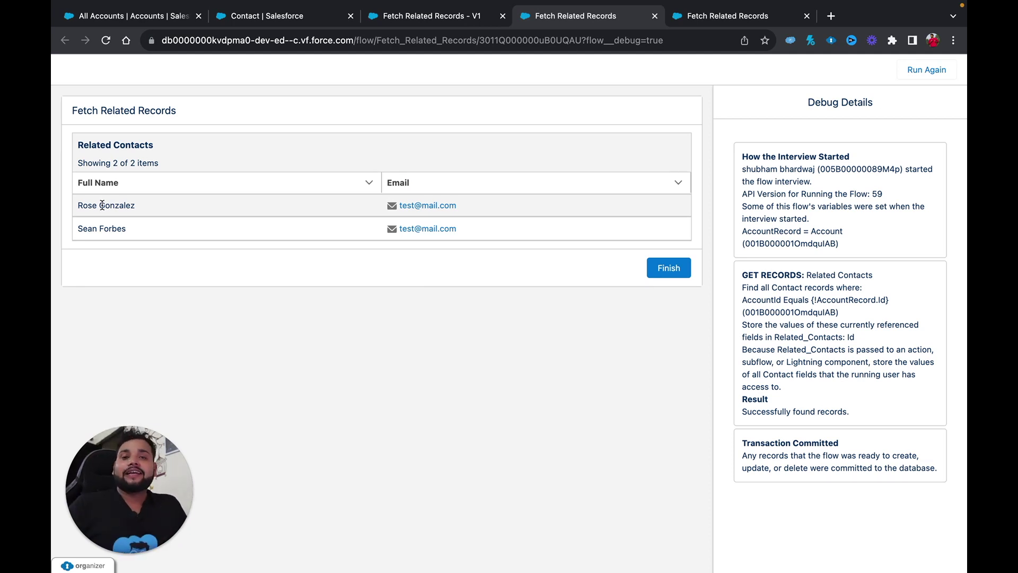
Step: Open the Edge Communications account record and examine its related contacts to compare with the flow's table
left_click(107, 19)
left_click(146, 282)
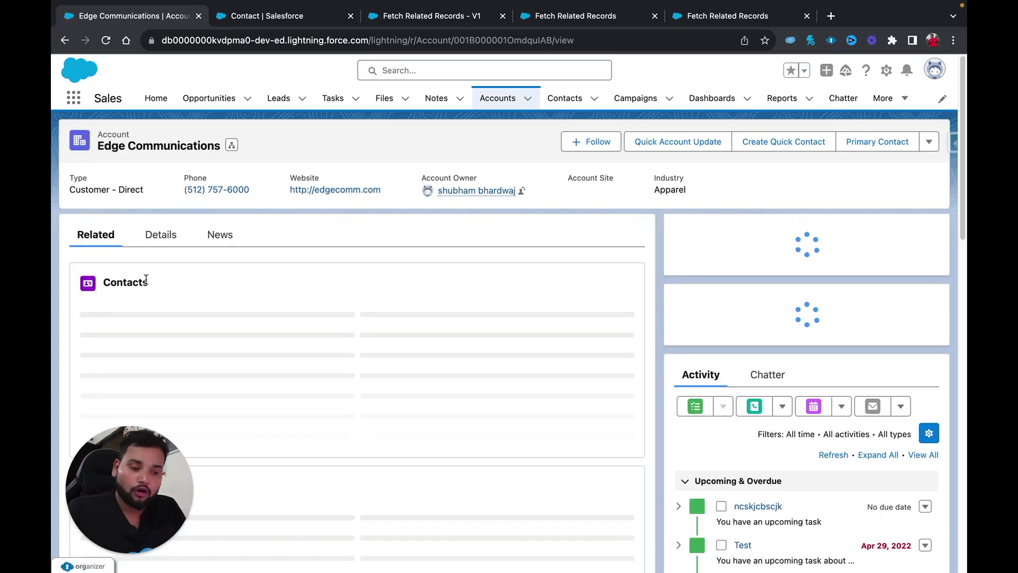
scroll(191, 313, "down", 4)
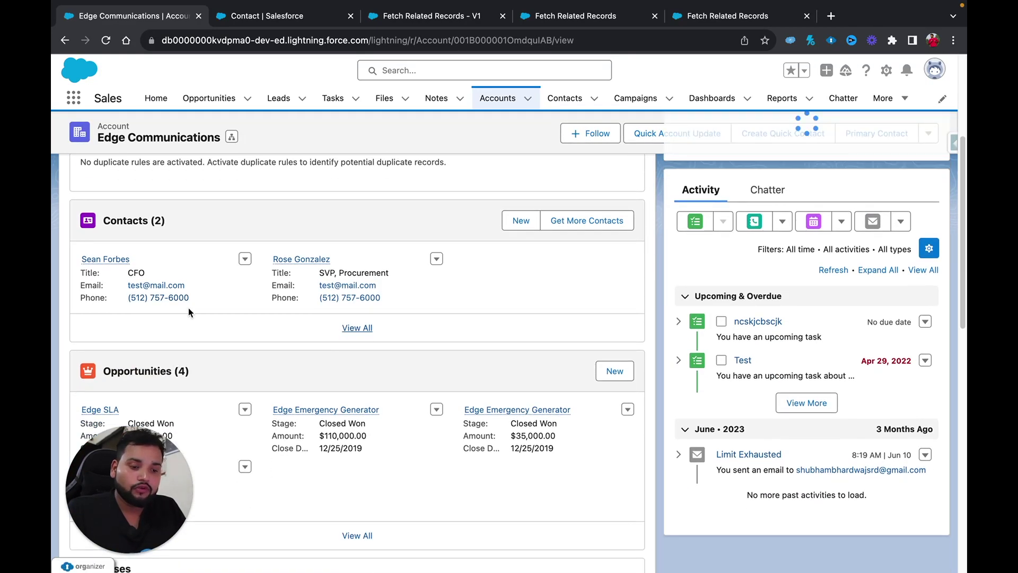
left_click_drag(76, 258, 446, 304)
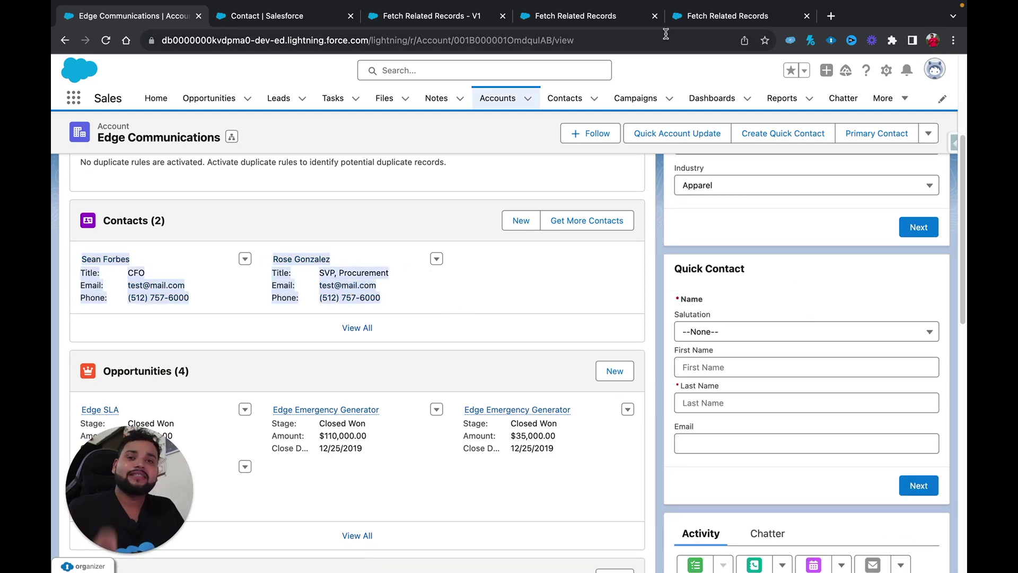
Step: Close the outdated debug tab and examine the AccountRecord input and Get Records details of the latest debug run
left_click(703, 15)
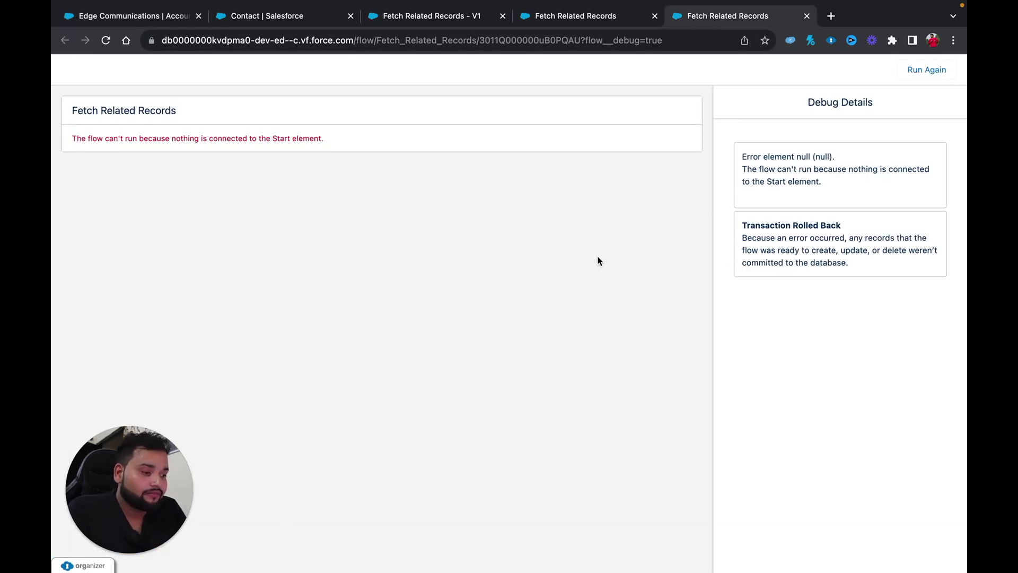
left_click(807, 16)
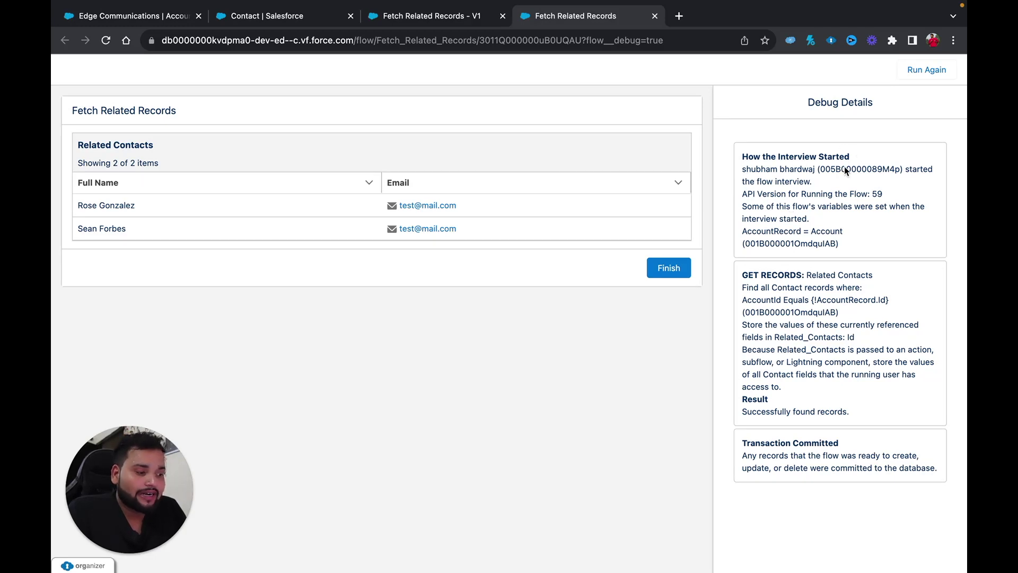
double_click(755, 235)
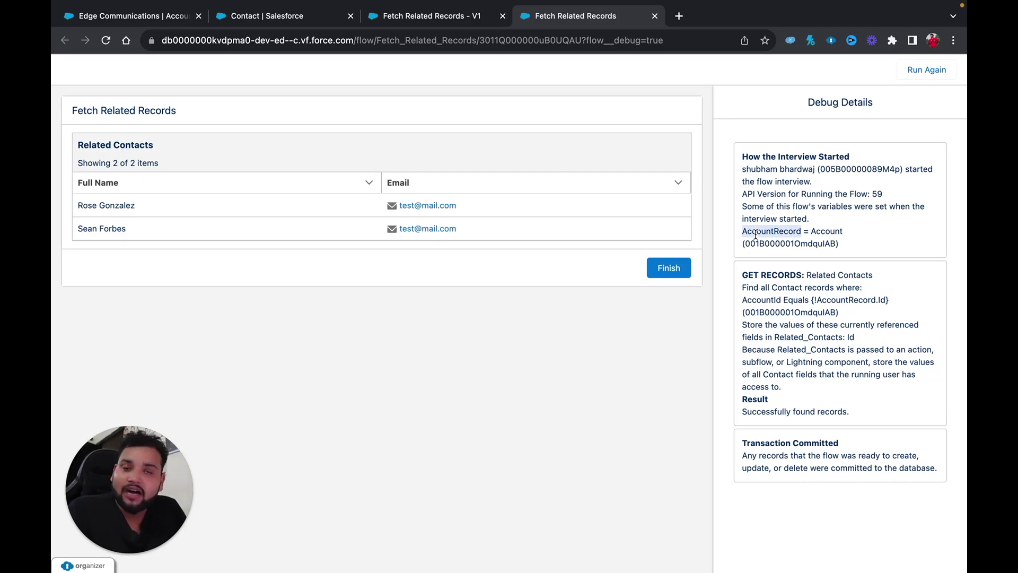
double_click(798, 242)
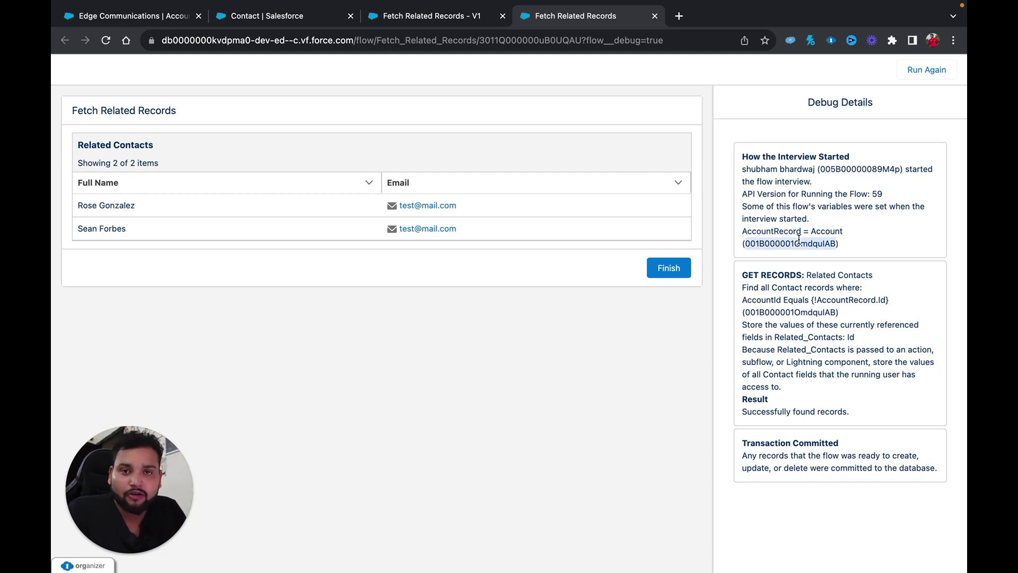
left_click_drag(742, 275, 815, 276)
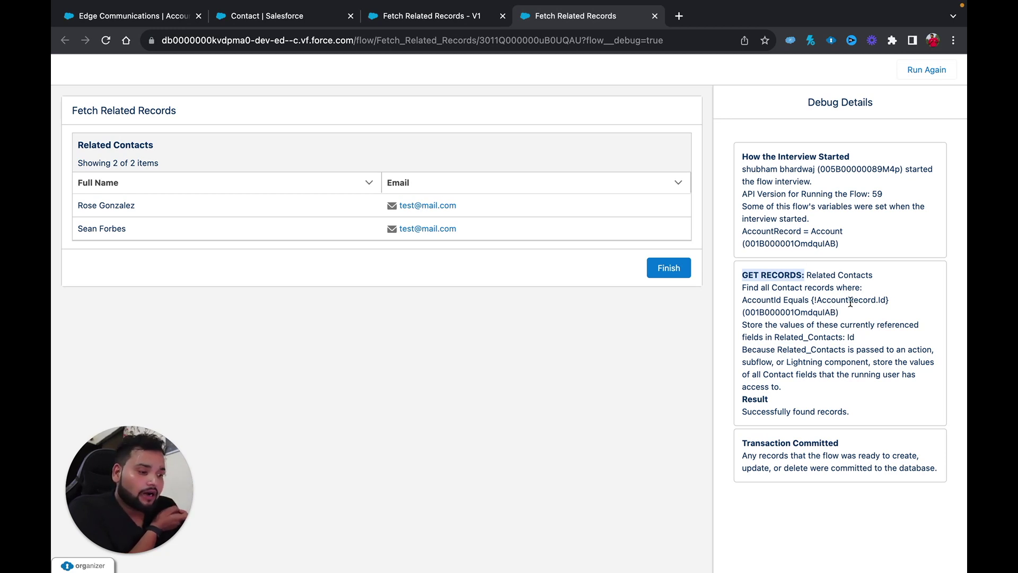
Step: Examine the account ID condition and the result of the Related Contacts Get Records element in the debug details
double_click(787, 310)
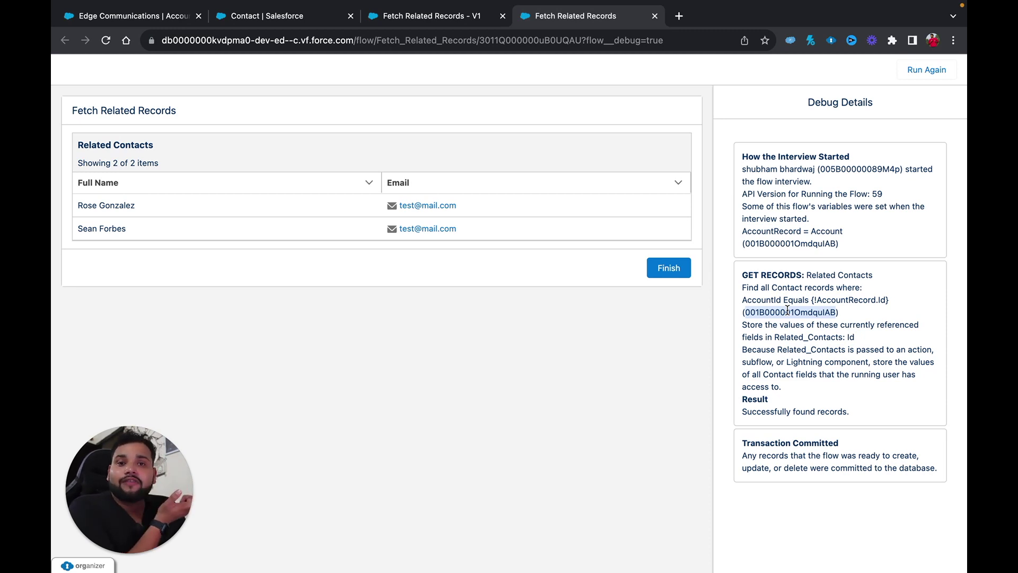
left_click_drag(742, 412, 829, 413)
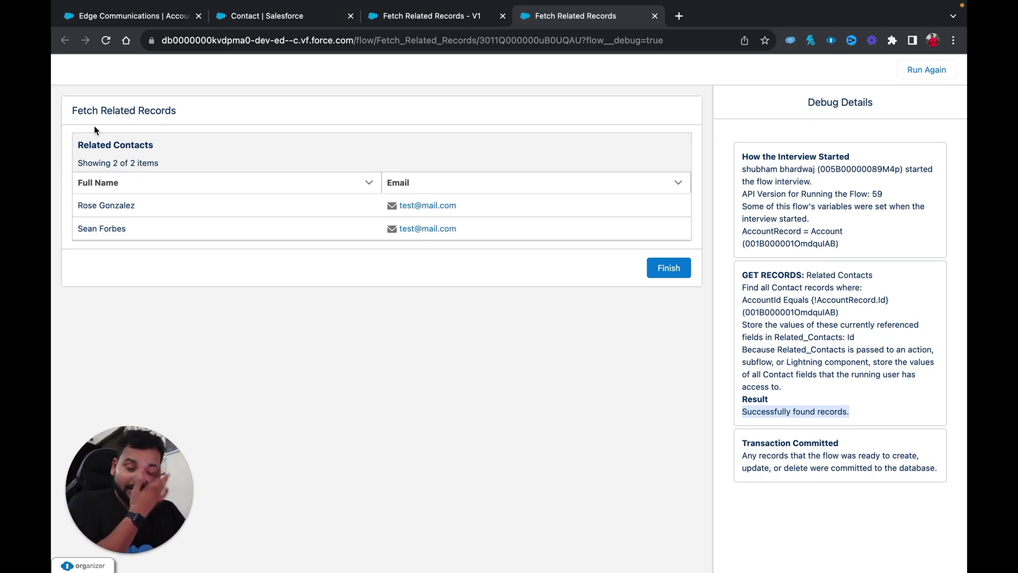
left_click(322, 12)
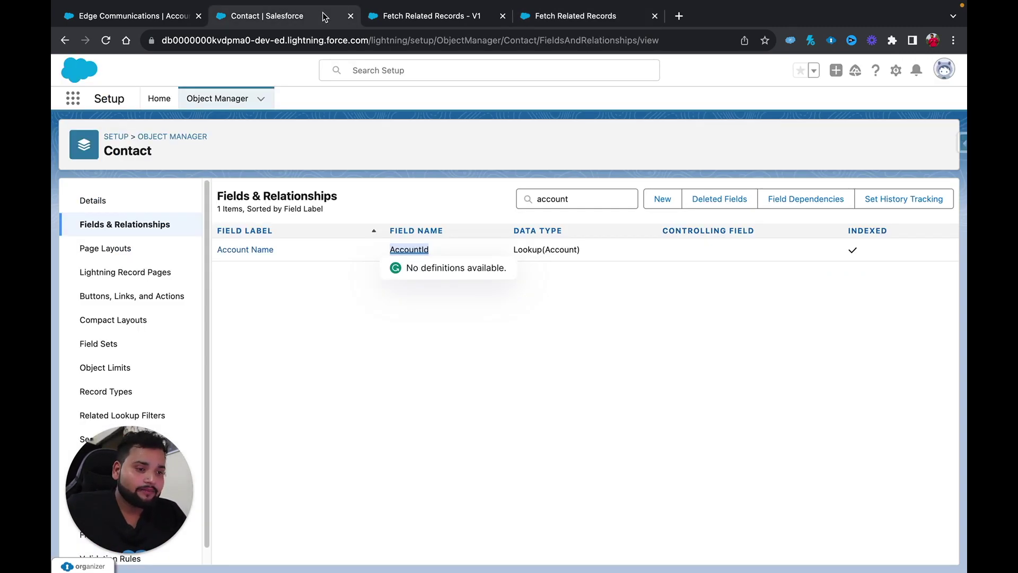
Step: Return to the flow's canvas and add a Get Records element between Related Contacts and the Display Related Information screen
left_click(392, 16)
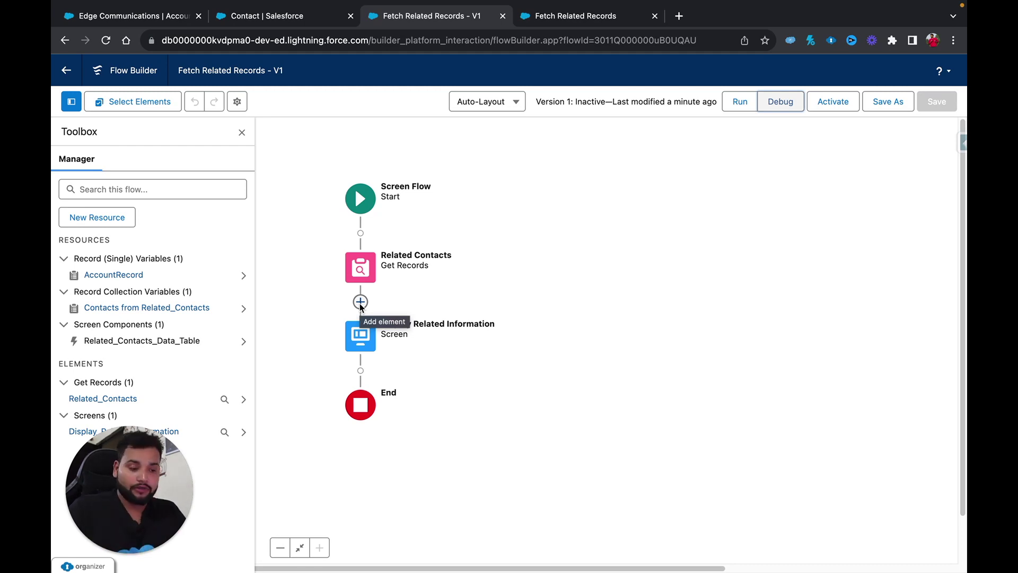
left_click(360, 302)
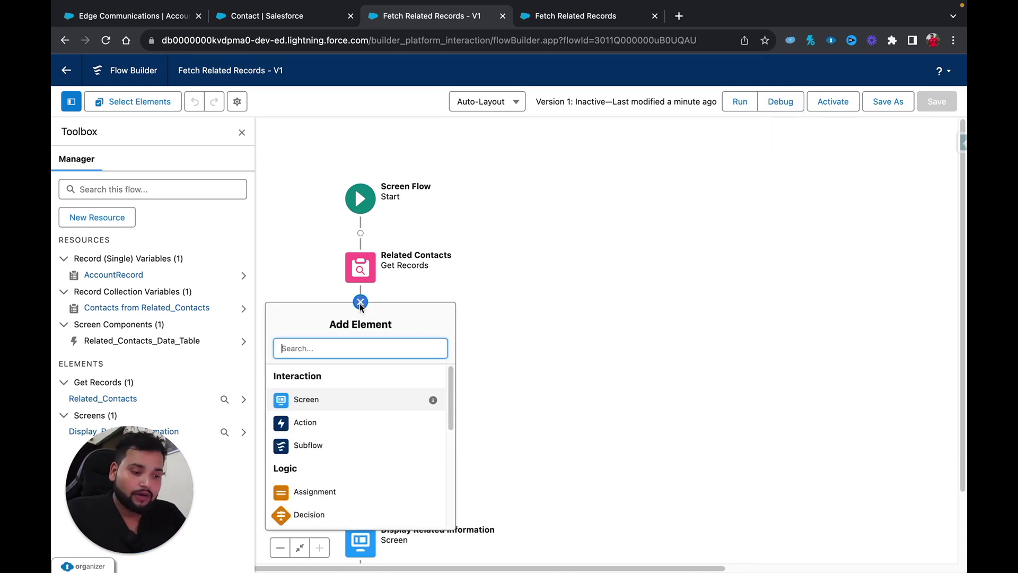
type("get")
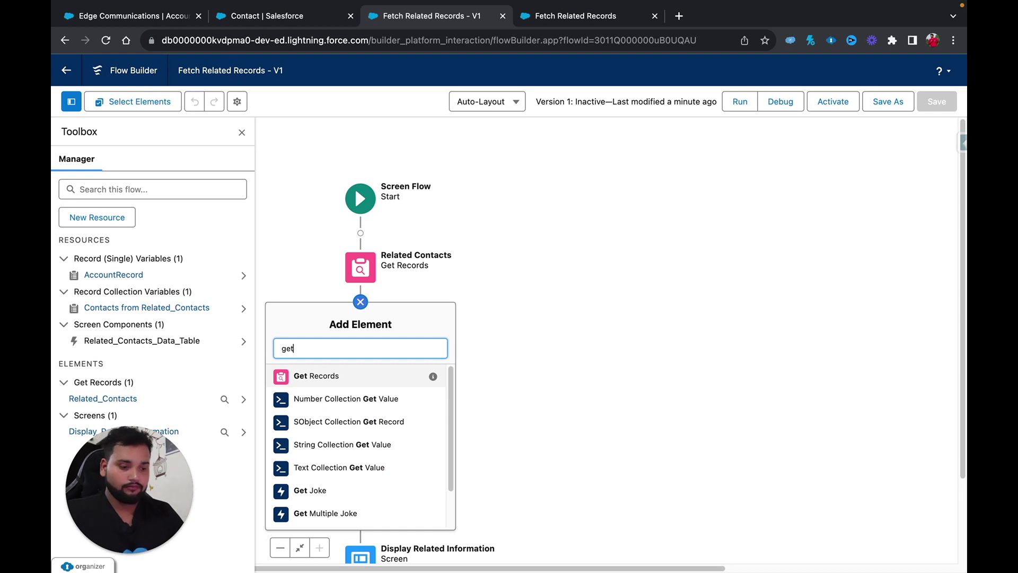
left_click(342, 372)
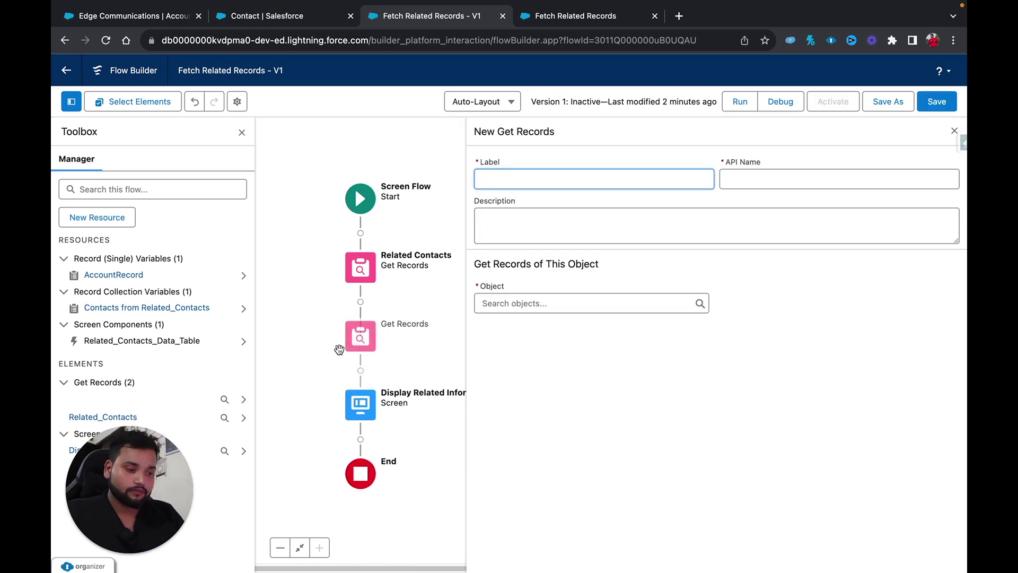
Step: Label the new Get Records element Related Opportunities, with API name Related_Opportunities, and choose Opportunity as its object
type("Related")
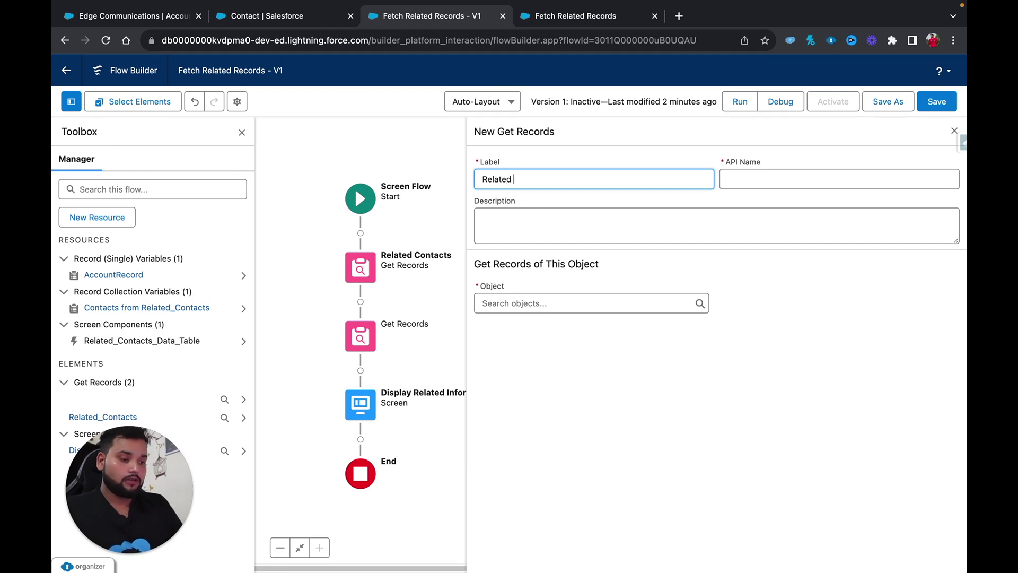
type(" Opportuno")
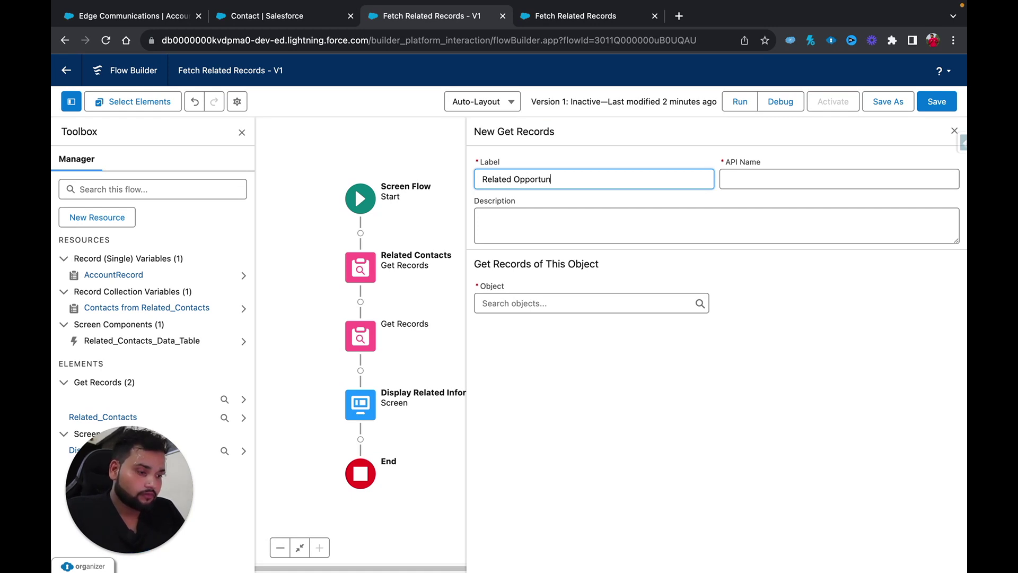
type("ties")
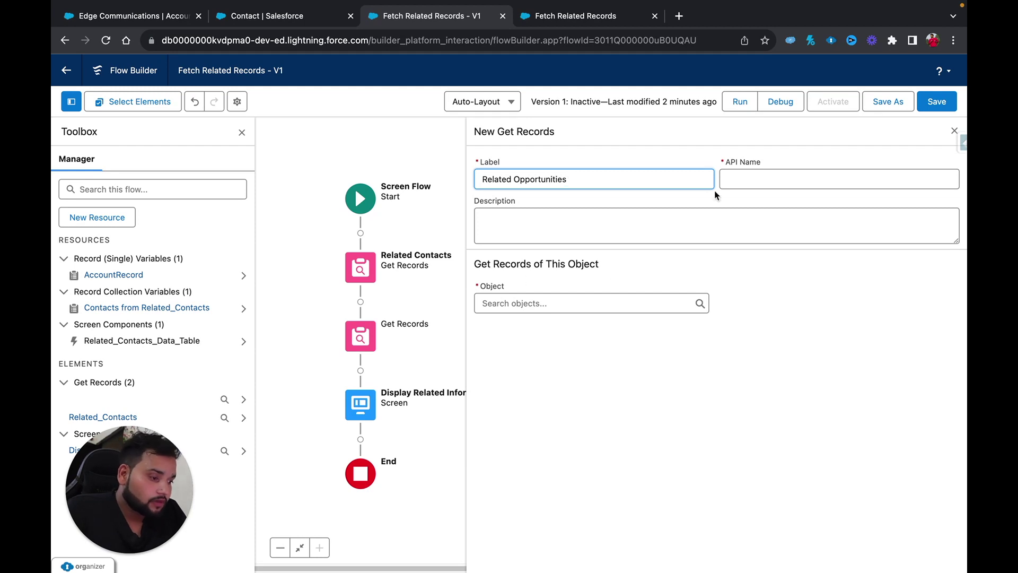
left_click(744, 179)
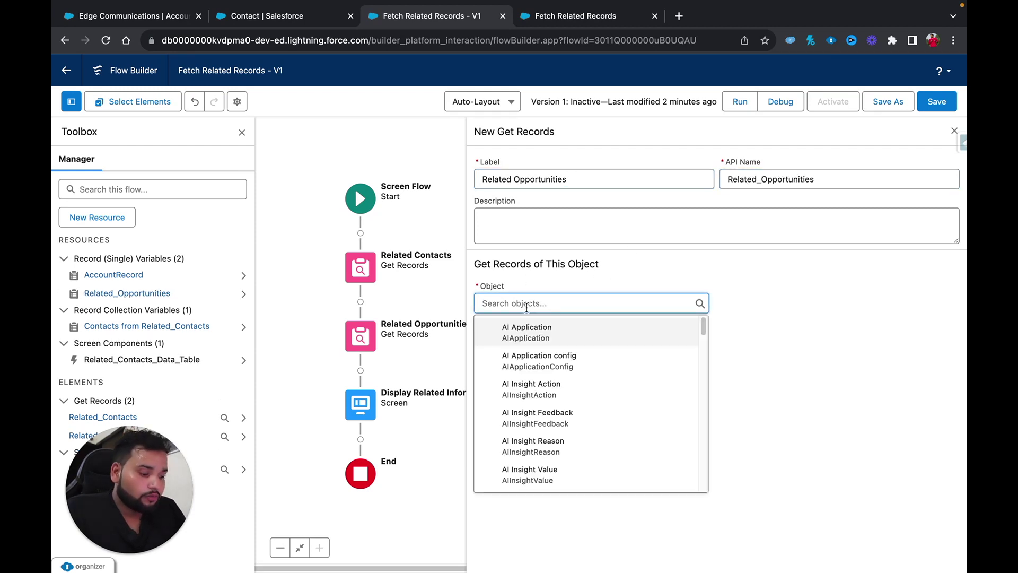
type("opp")
left_click(548, 331)
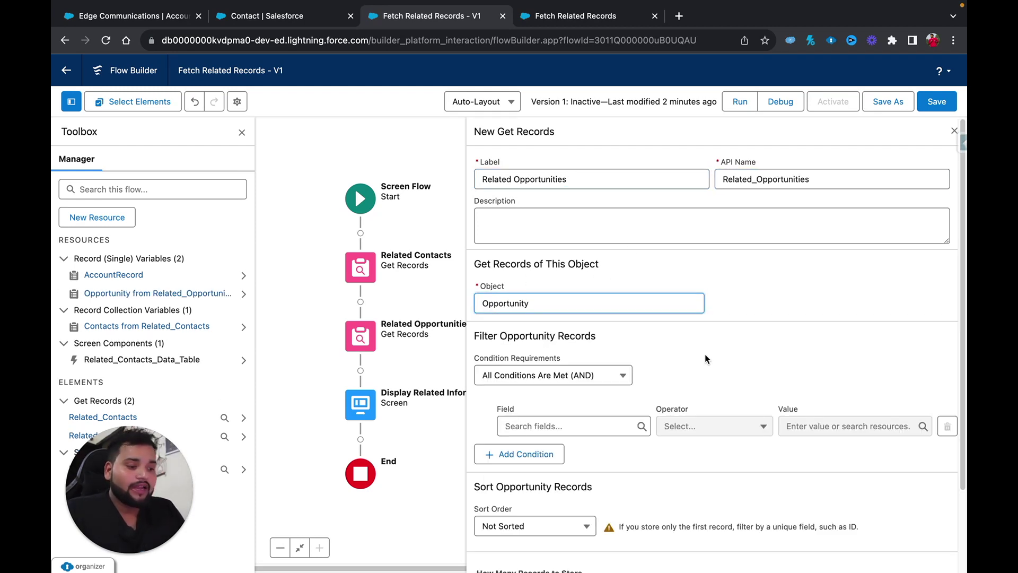
scroll(705, 352, "down", 2)
Step: Find the Opportunity object in the Object Manager and open its Fields & Relationships list
left_click(264, 16)
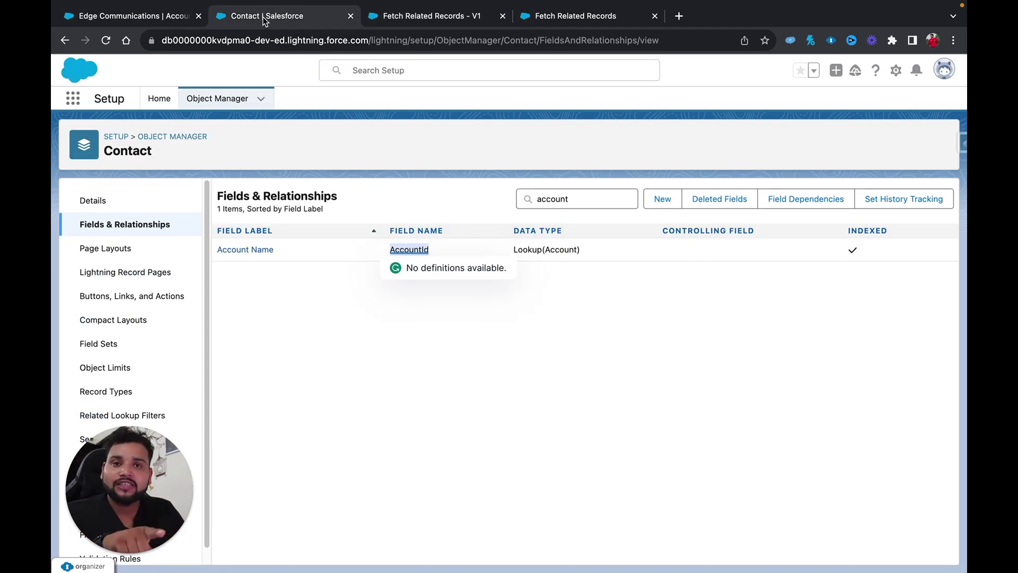
left_click(157, 137)
left_click(747, 140)
type("oppo")
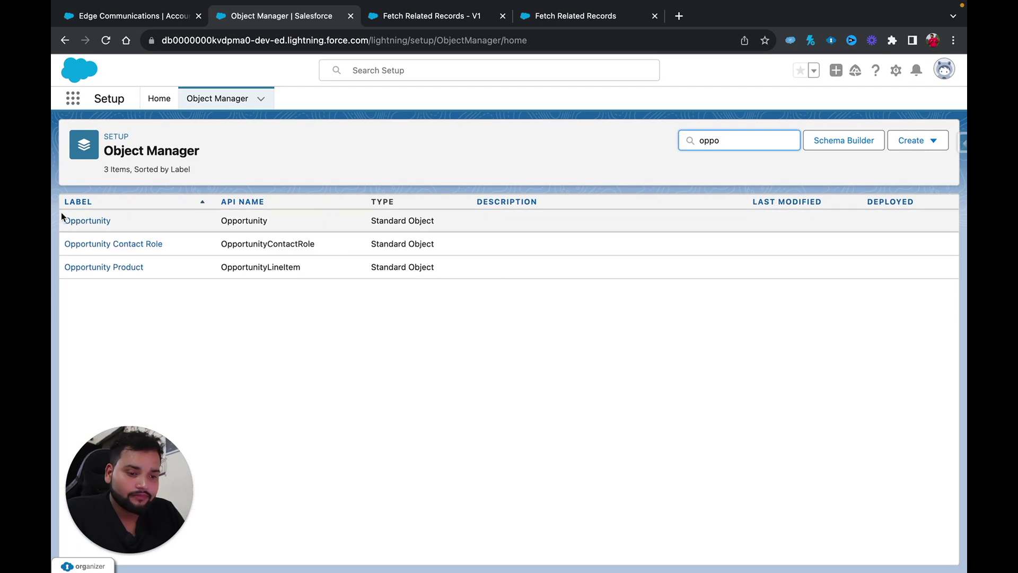
left_click(72, 220)
left_click(85, 229)
Step: Search the Opportunity fields for account and examine the Account Name lookup's field name and data type
left_click(610, 189)
type("acc")
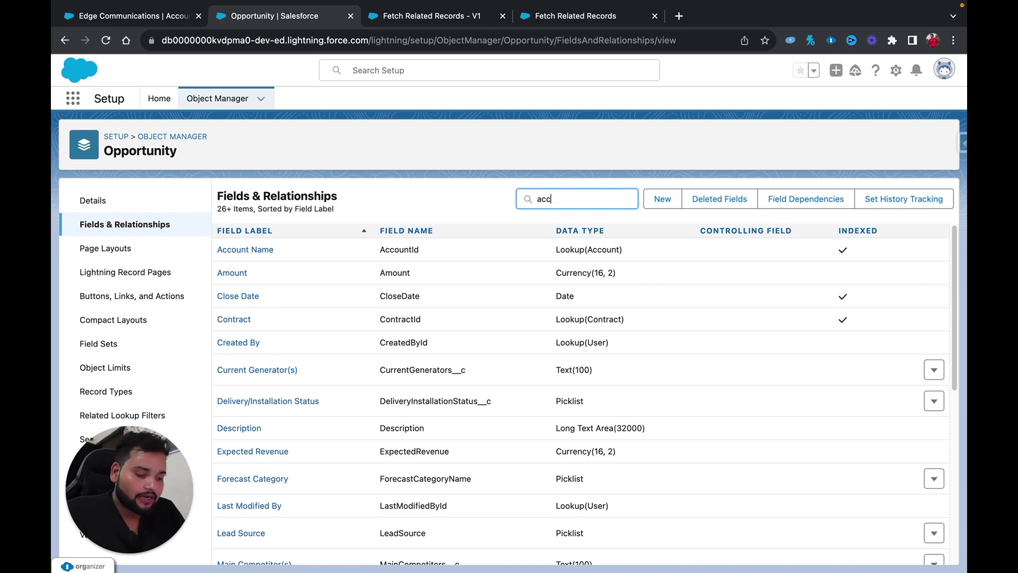
type("ount")
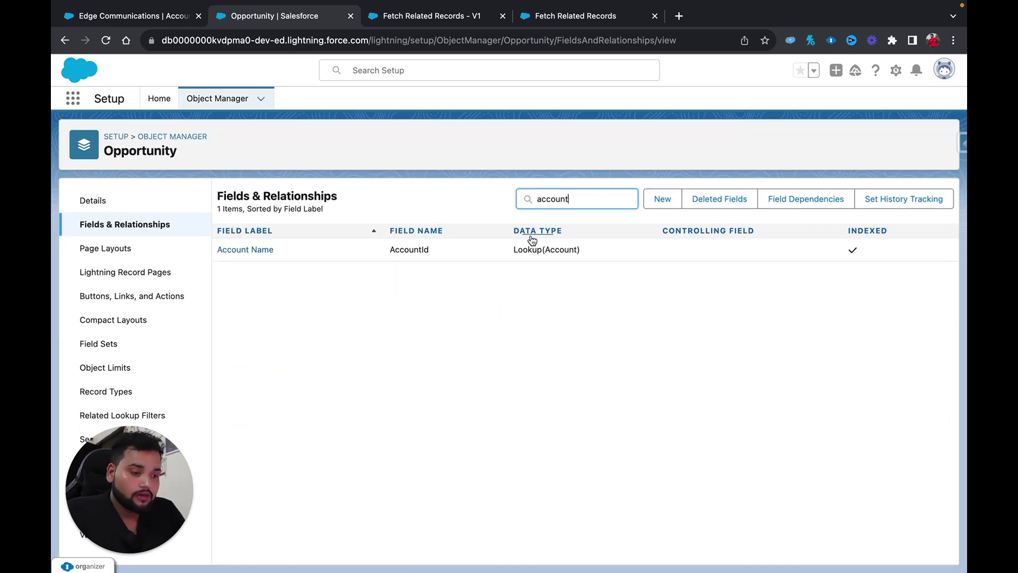
double_click(405, 249)
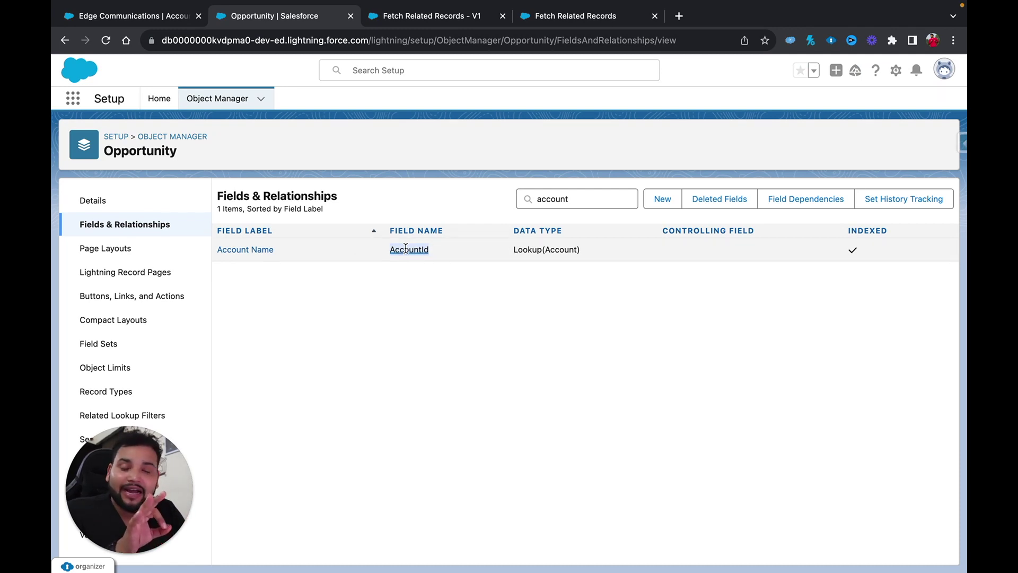
double_click(405, 249)
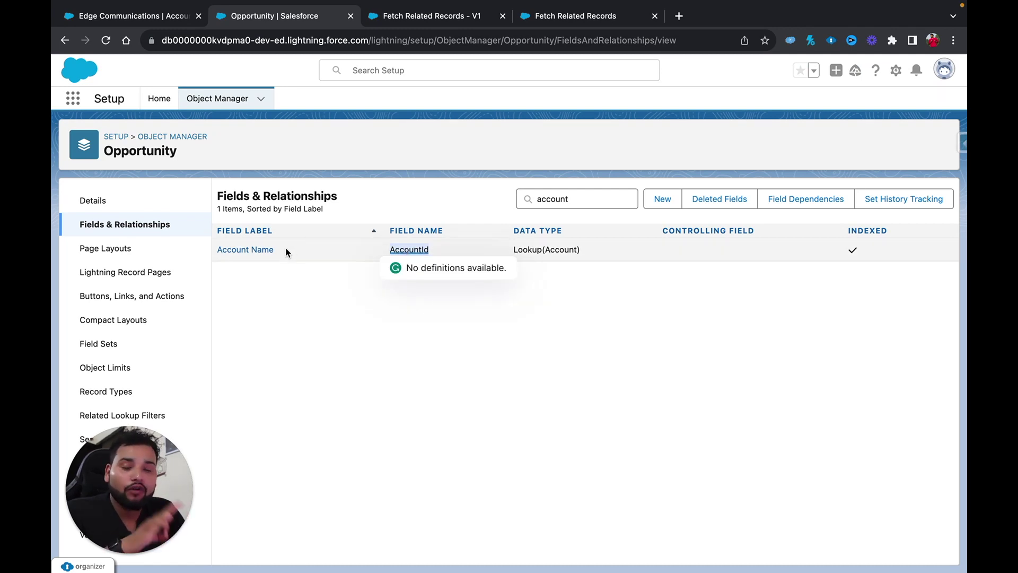
left_click_drag(596, 253, 539, 253)
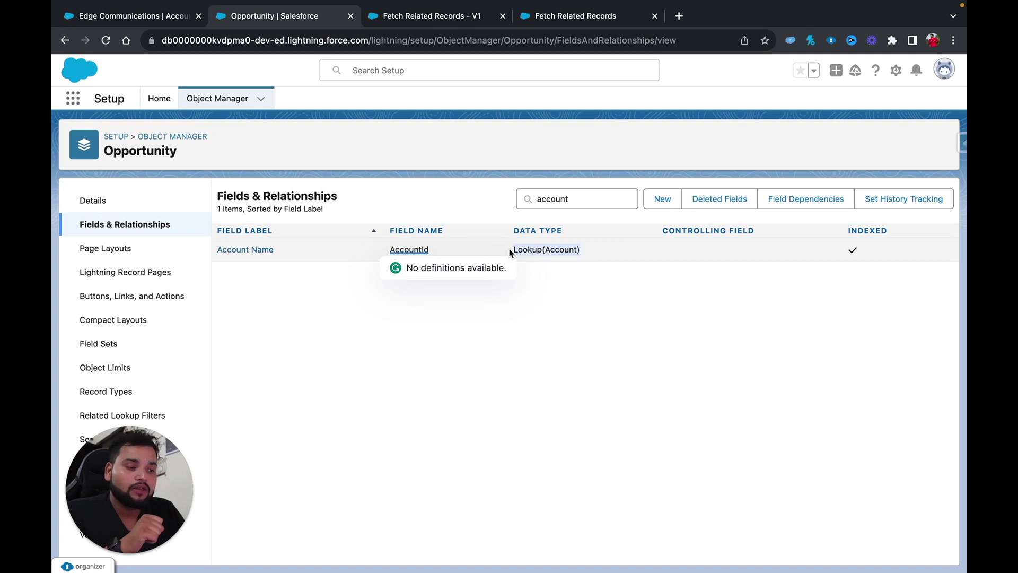
Step: Back in the flow's Related Opportunities element, choose AccountId as the field of the filter condition
left_click(453, 16)
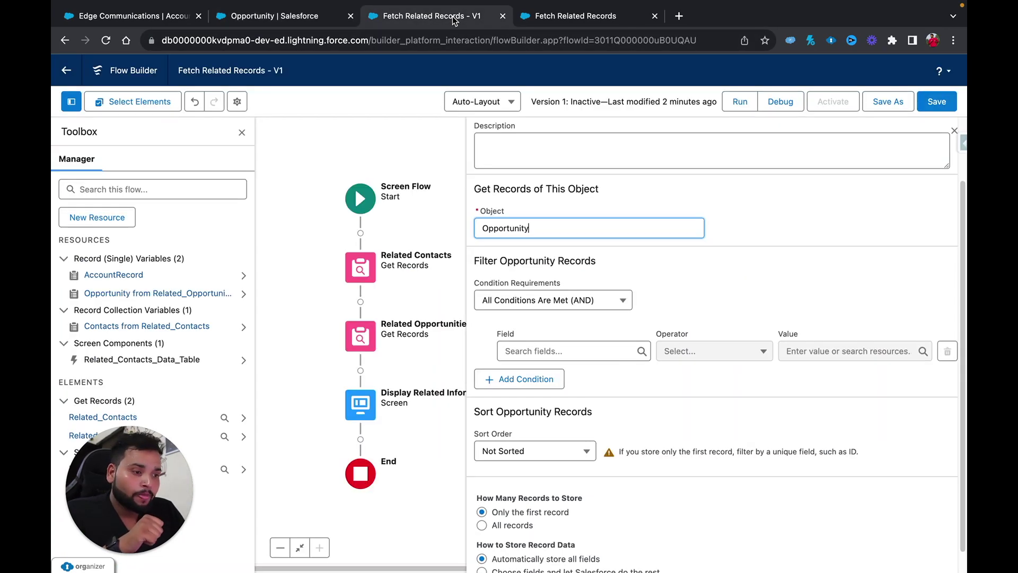
left_click(527, 350)
type("a")
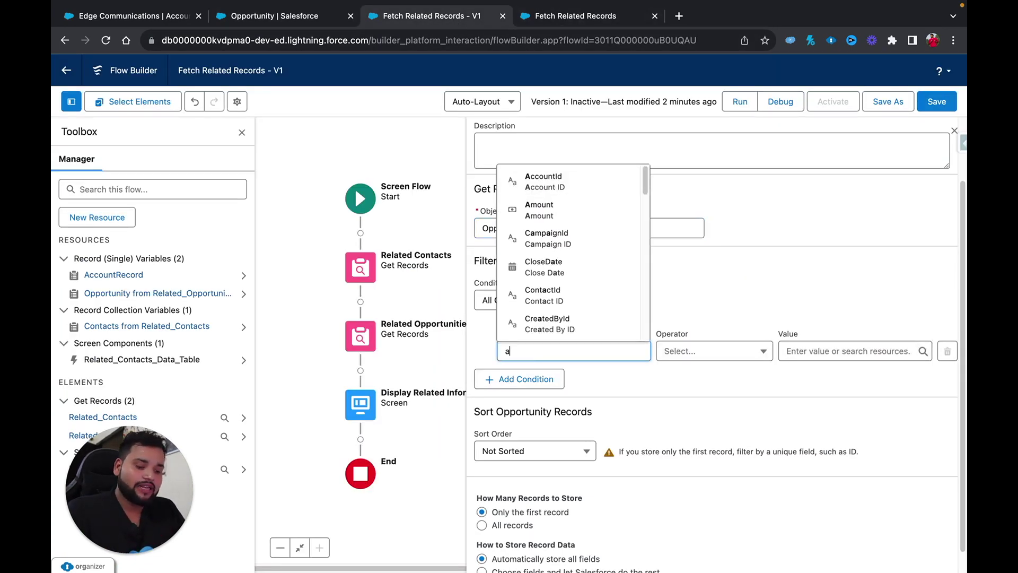
type("ccoun")
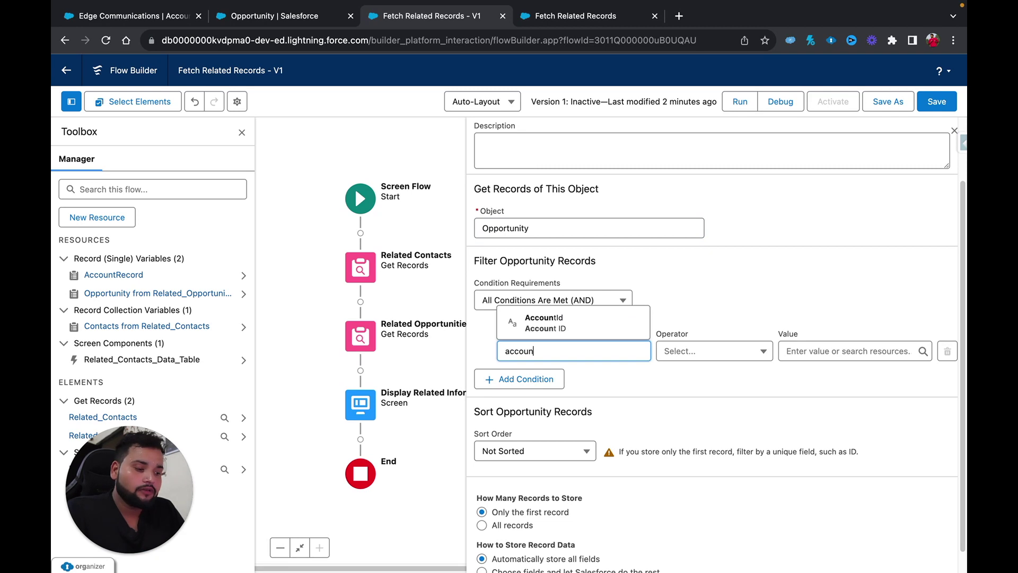
left_click(552, 322)
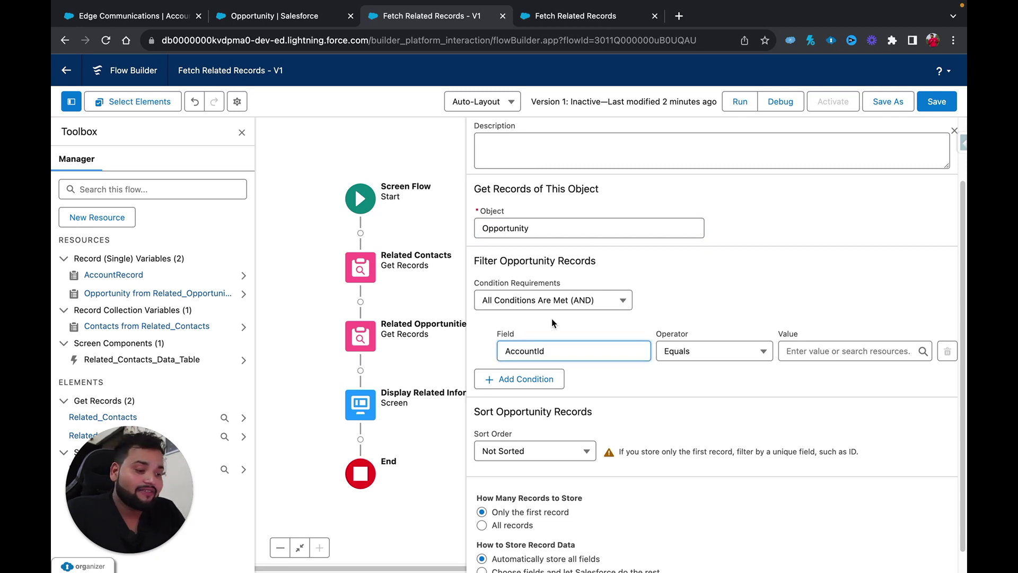
Step: Set the AccountId condition's value to {!AccountRecord.Id} and have the element store all records
left_click(789, 350)
type("account")
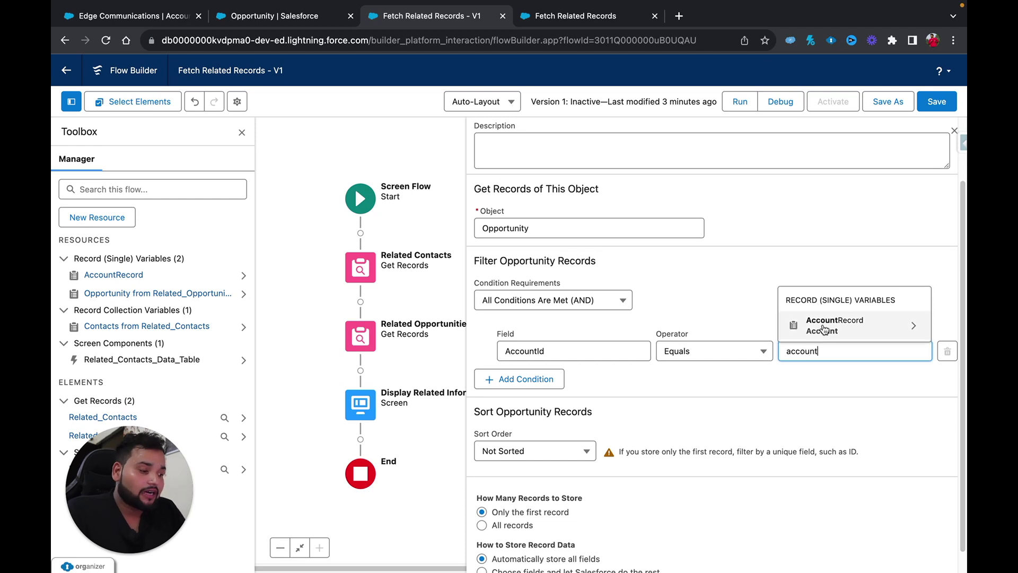
left_click(828, 322)
type("Id")
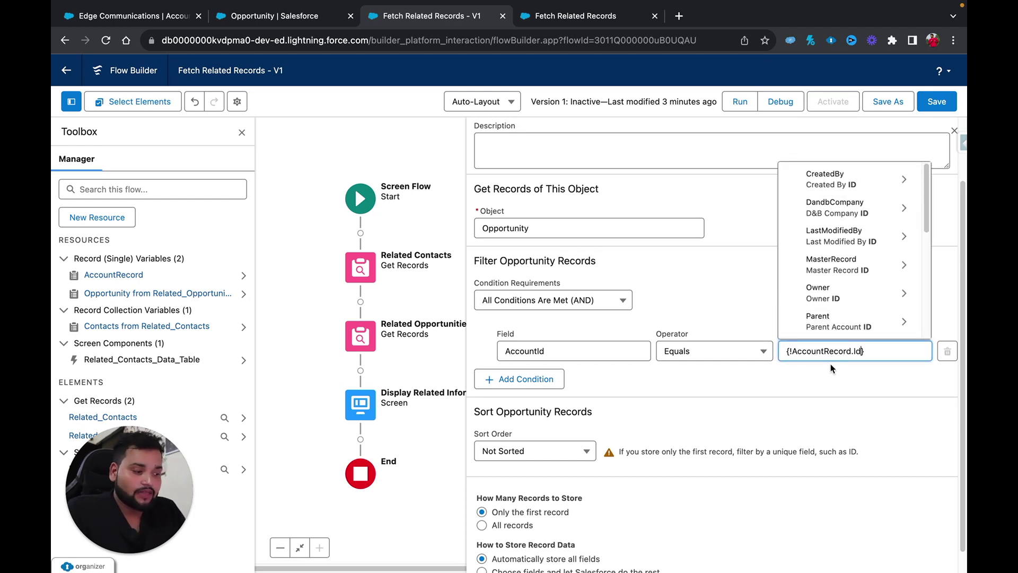
left_click(832, 377)
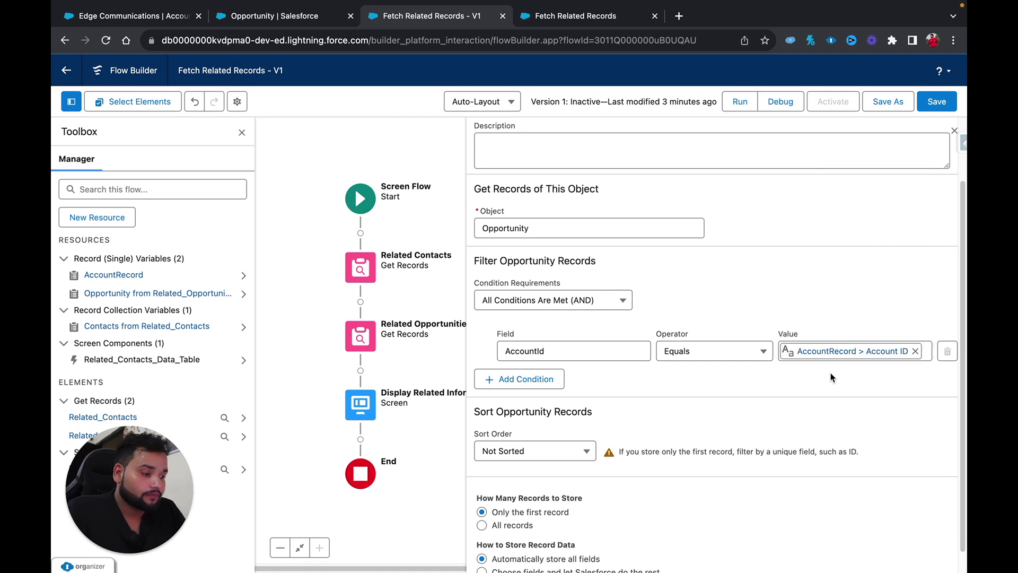
scroll(803, 379, "down", 1)
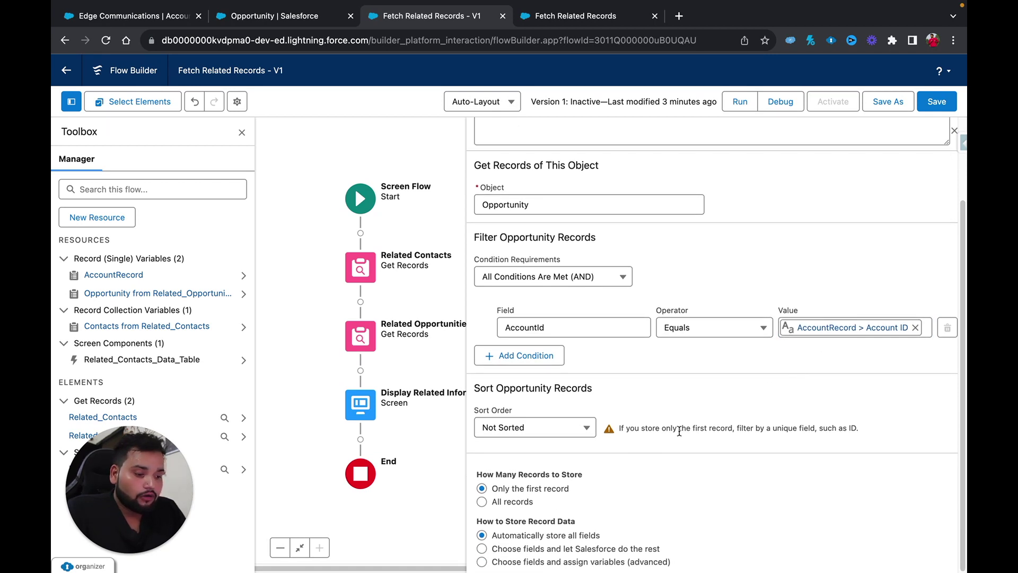
left_click(482, 501)
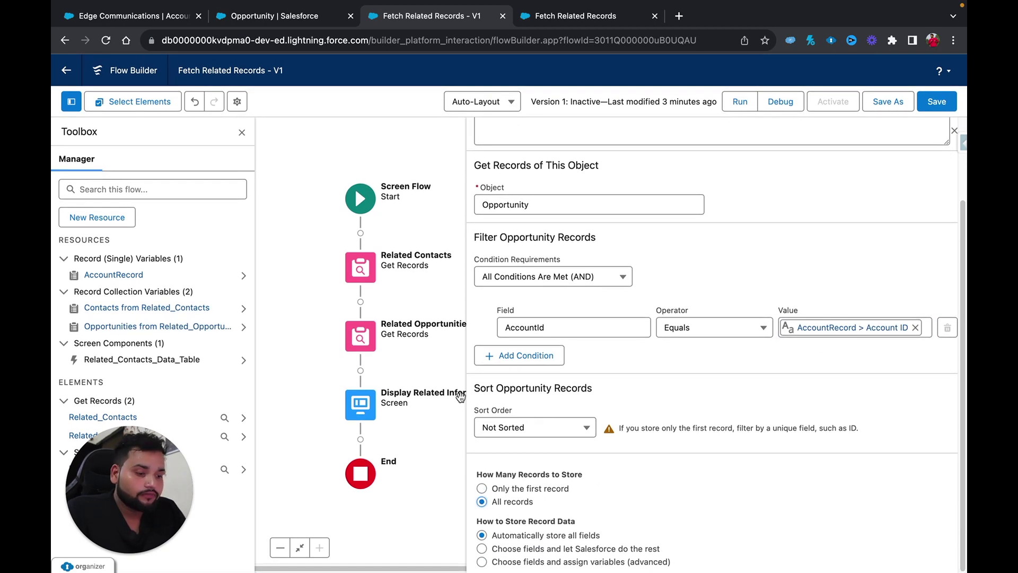
Step: Edit the Display Related Information screen and add a second Data Table component below the contacts table
left_click(361, 402)
left_click(359, 529)
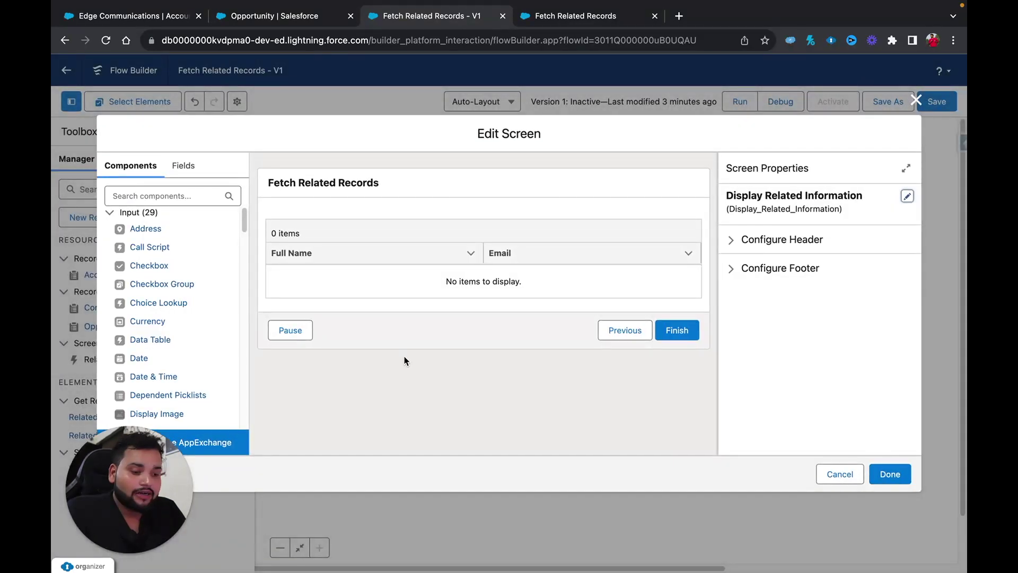
left_click(173, 195)
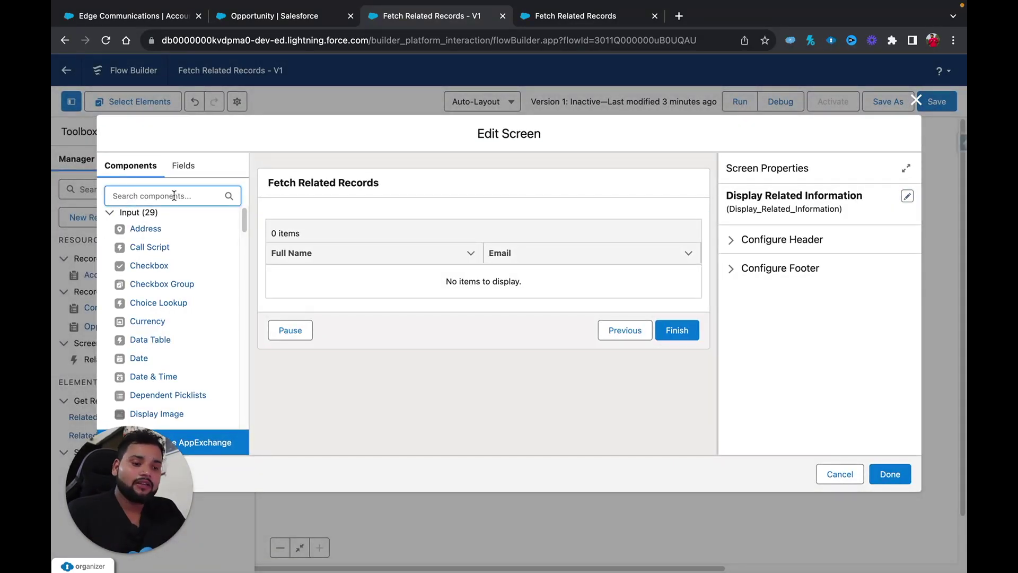
type("data")
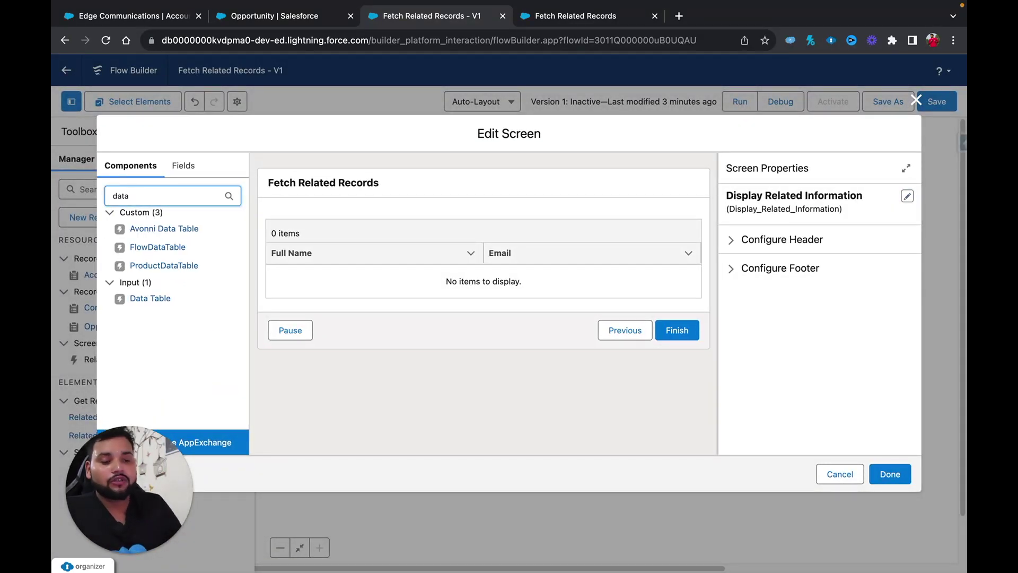
left_click_drag(152, 299, 330, 302)
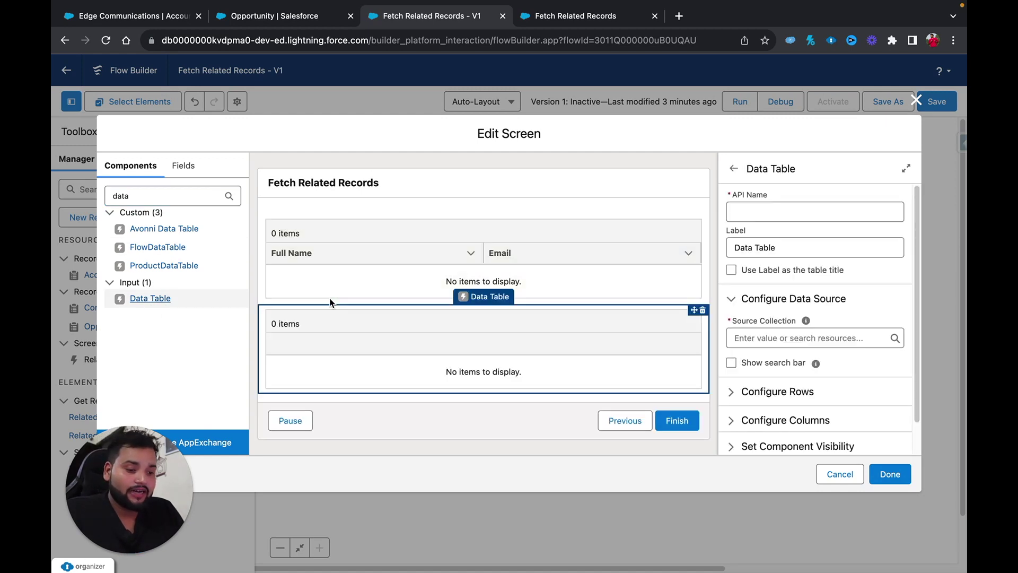
Step: Give the new data table the API name Related_Opportunities_DataTable and the label Related Opportunities, using the label as the table title
left_click(757, 208)
type("Re")
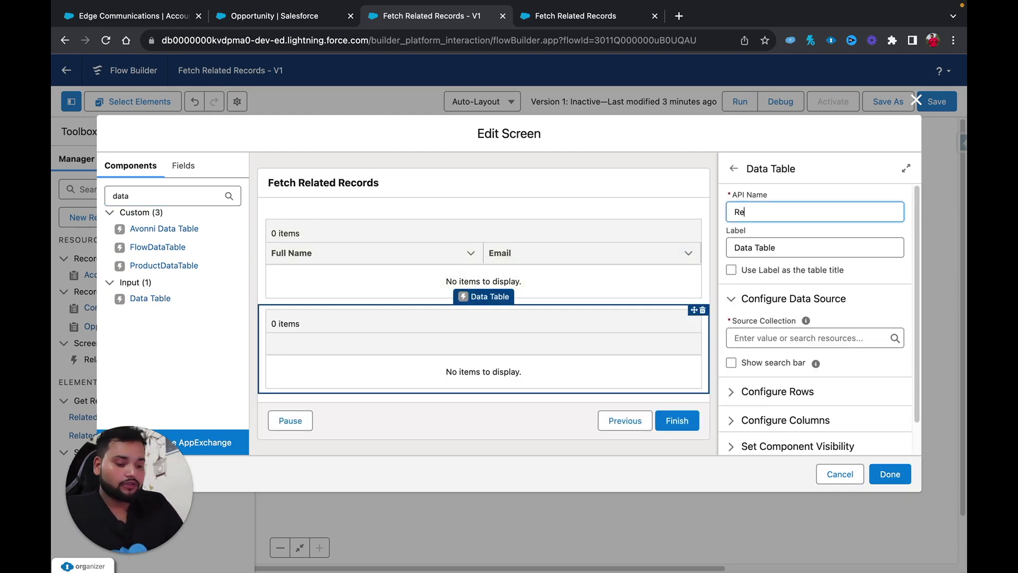
type("lated_Opportunities_DataTable")
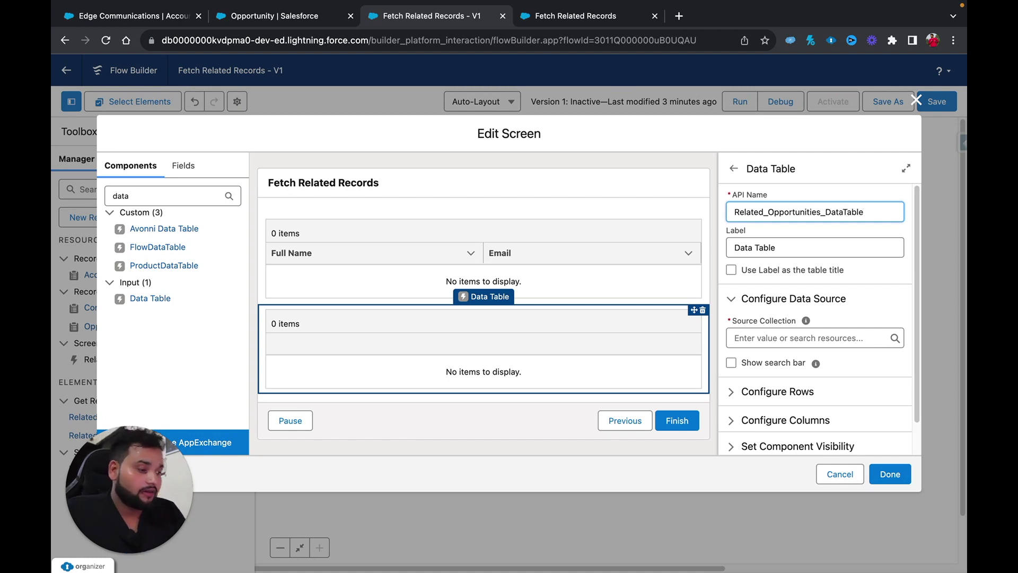
triple_click(781, 247)
type("Rel")
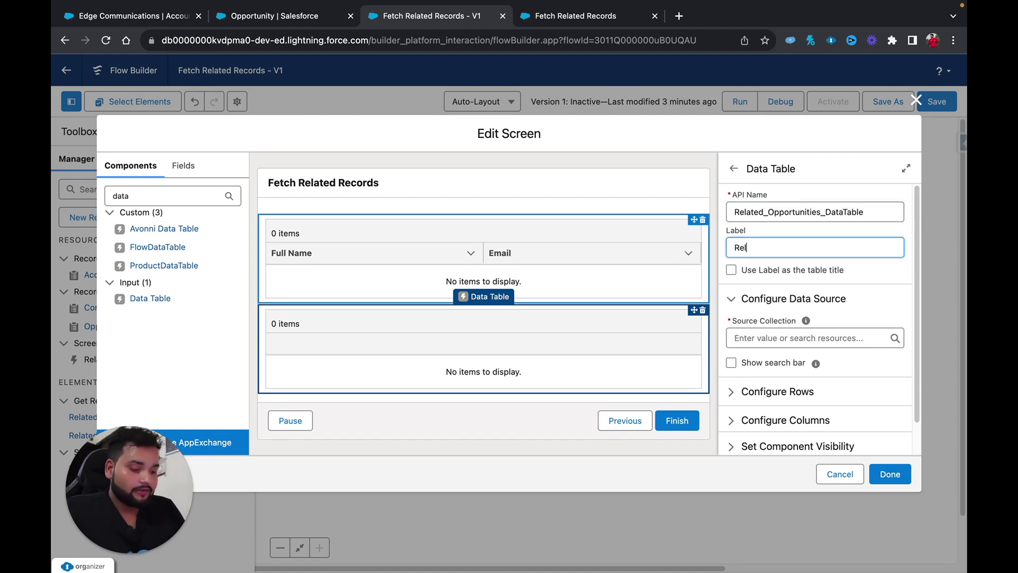
type("ated Oppo")
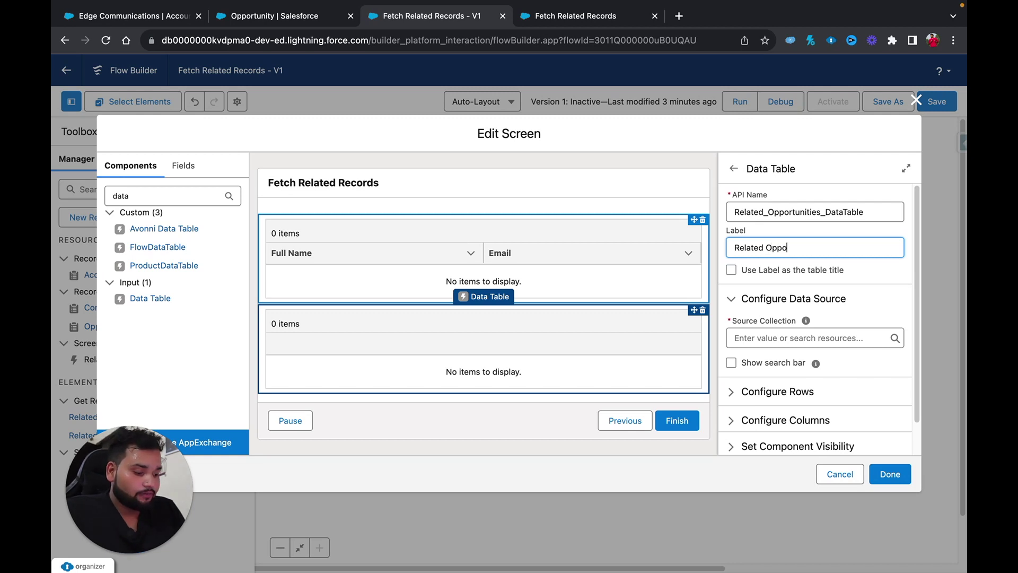
type("rtunities")
left_click(731, 270)
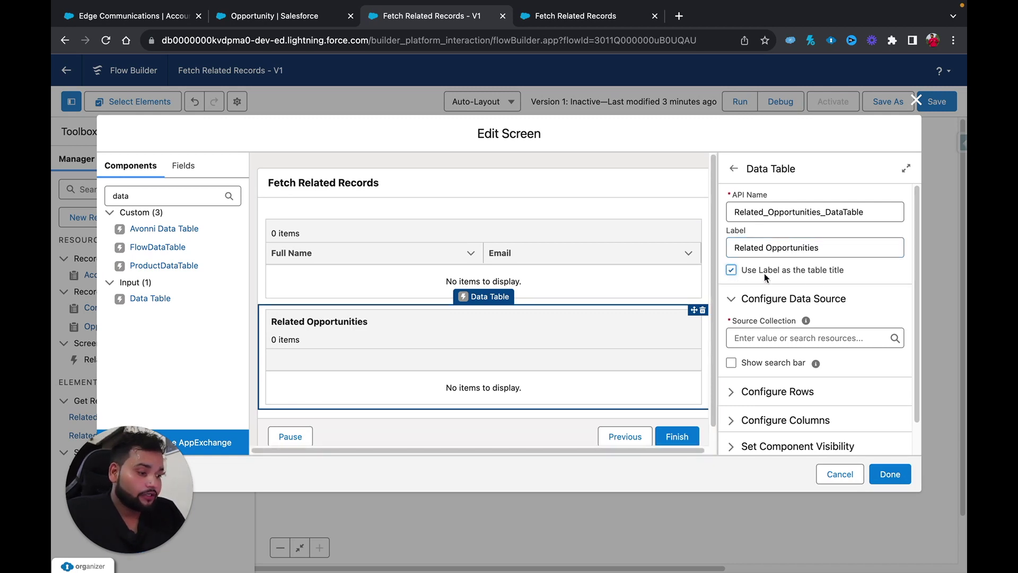
Step: Set the table's source collection to the opportunities from Related_Opportunities and its row selection mode to View only
scroll(753, 286, "down", 1)
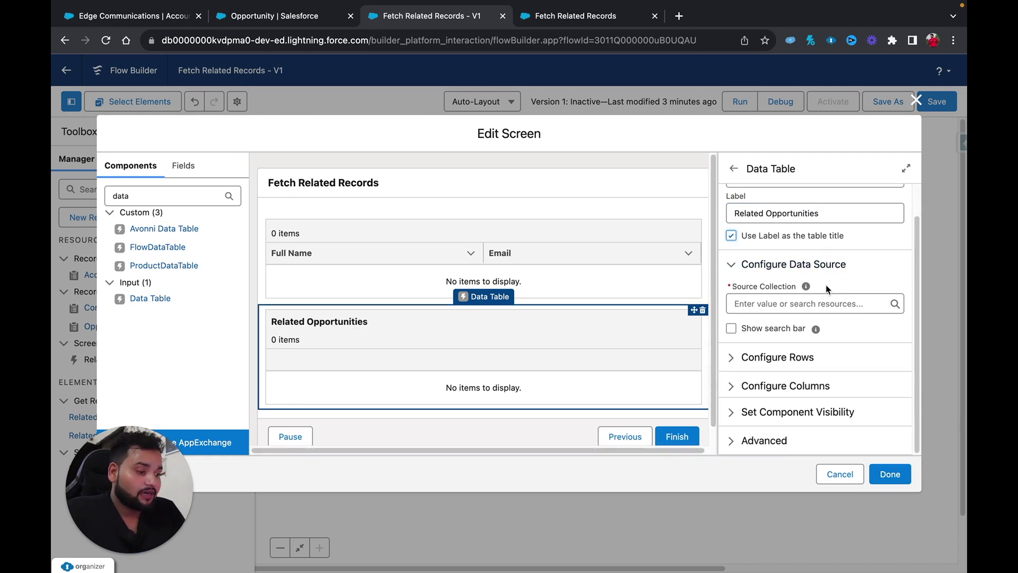
left_click(758, 302)
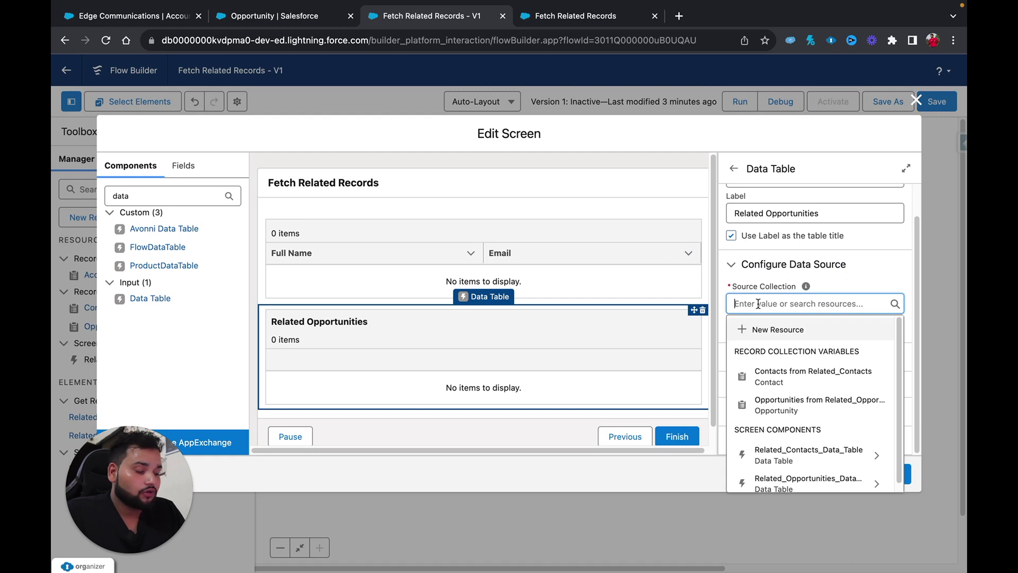
left_click(795, 406)
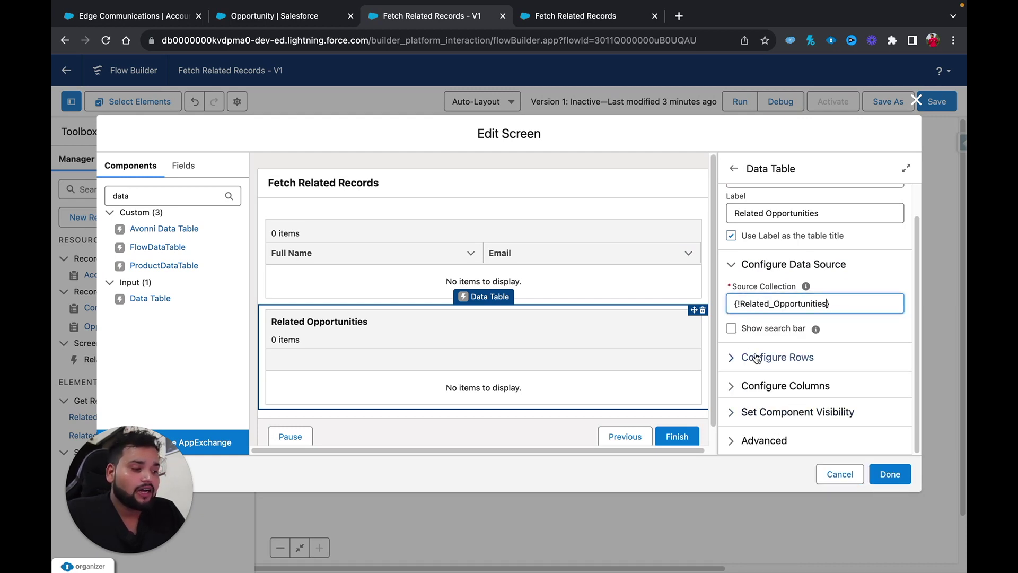
left_click(732, 364)
left_click(731, 419)
scroll(731, 422, "down", 2)
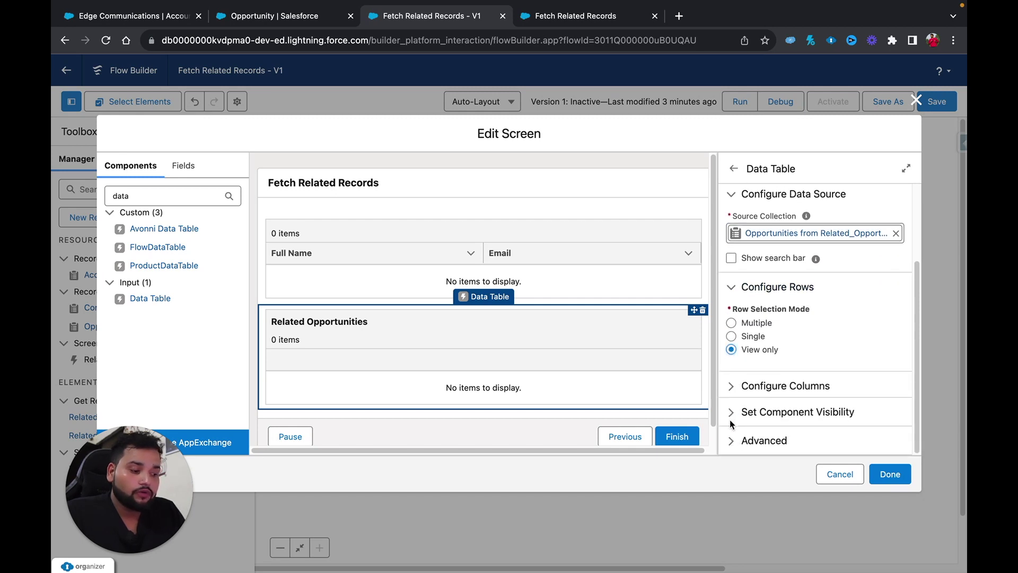
Step: Configure Name and Stage as the opportunities table's columns and apply the screen changes
left_click(732, 385)
scroll(733, 389, "down", 3)
left_click(840, 374)
type("name")
left_click(790, 445)
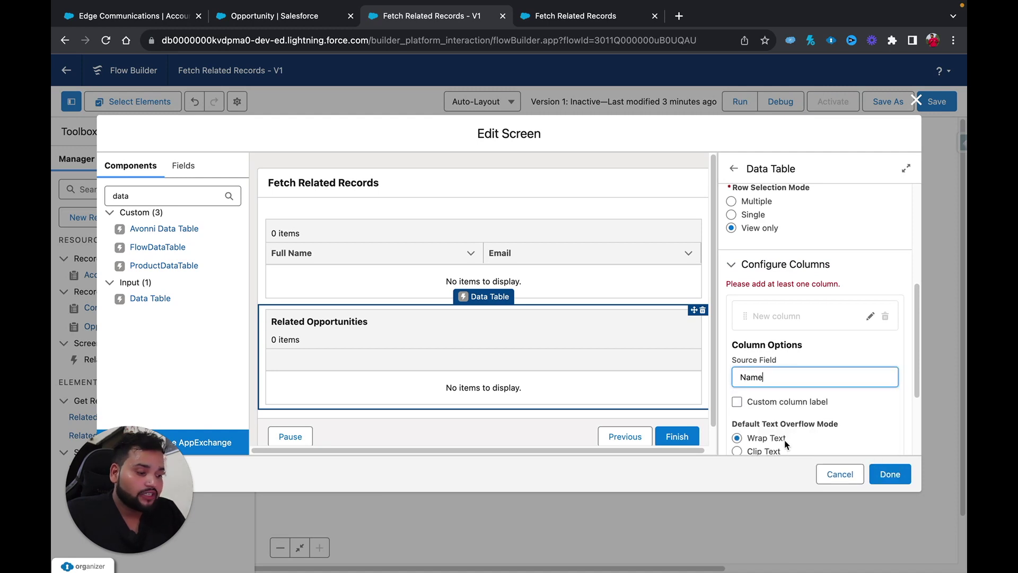
left_click(752, 377)
left_click(748, 444)
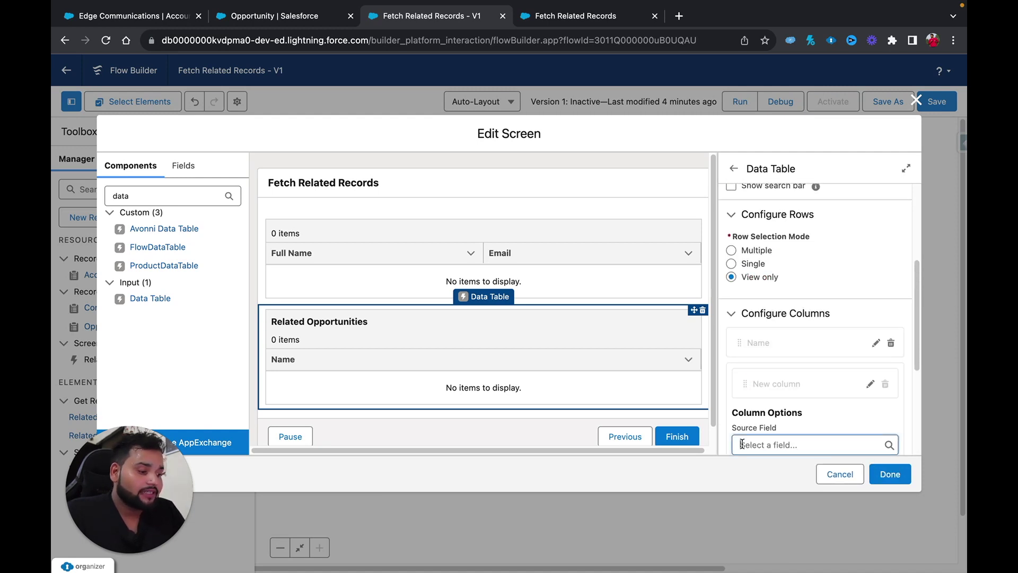
type("stage")
left_click(777, 422)
left_click(879, 403)
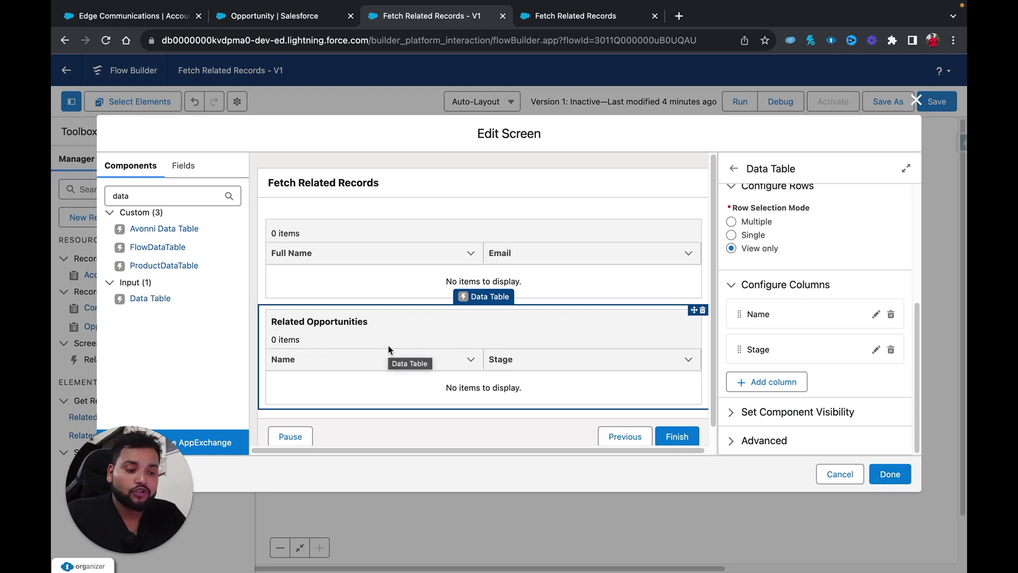
left_click(886, 475)
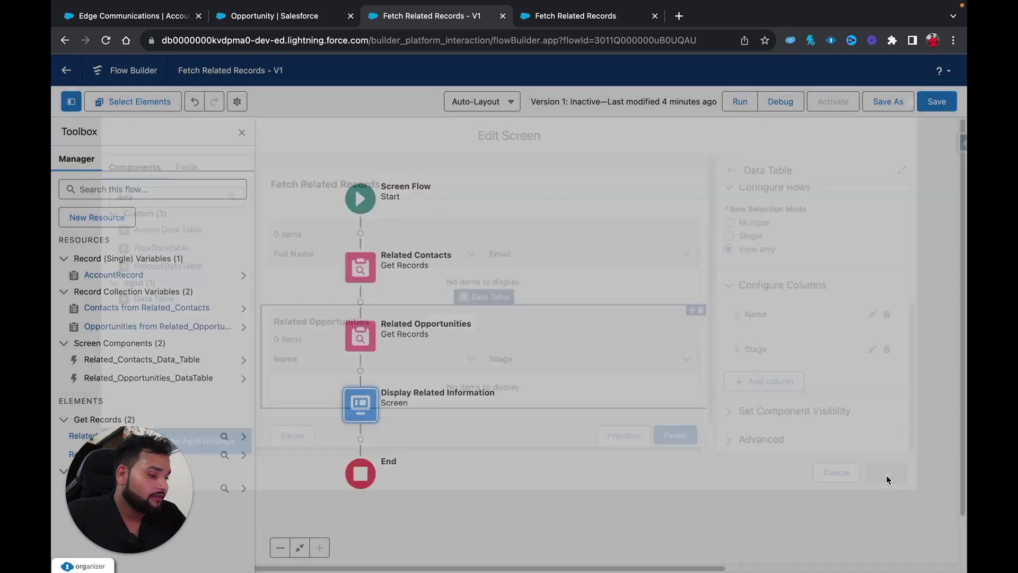
Step: Save the flow and run it in debug mode with Edge Communications as the AccountRecord input
left_click(947, 102)
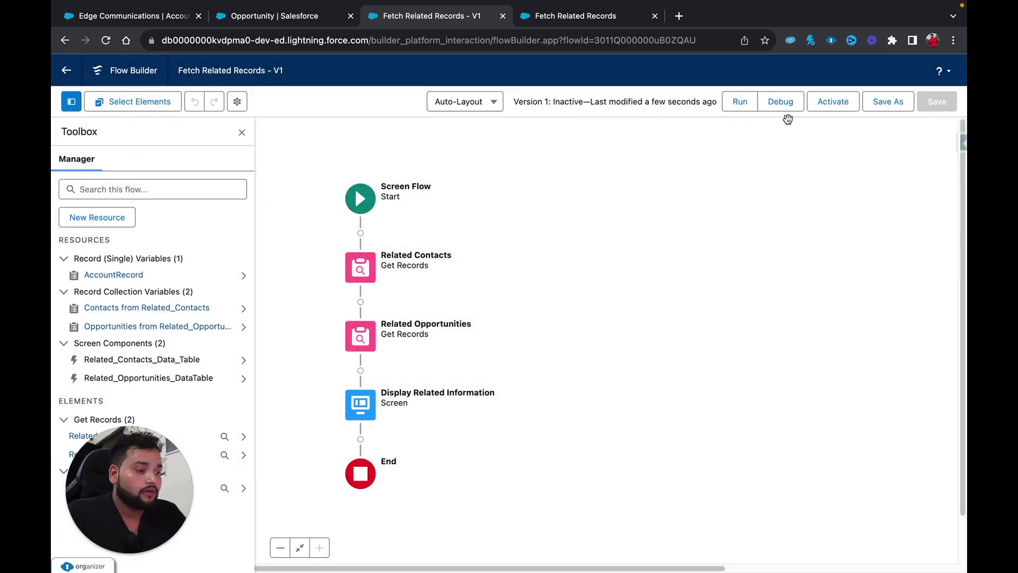
left_click(767, 106)
left_click(373, 370)
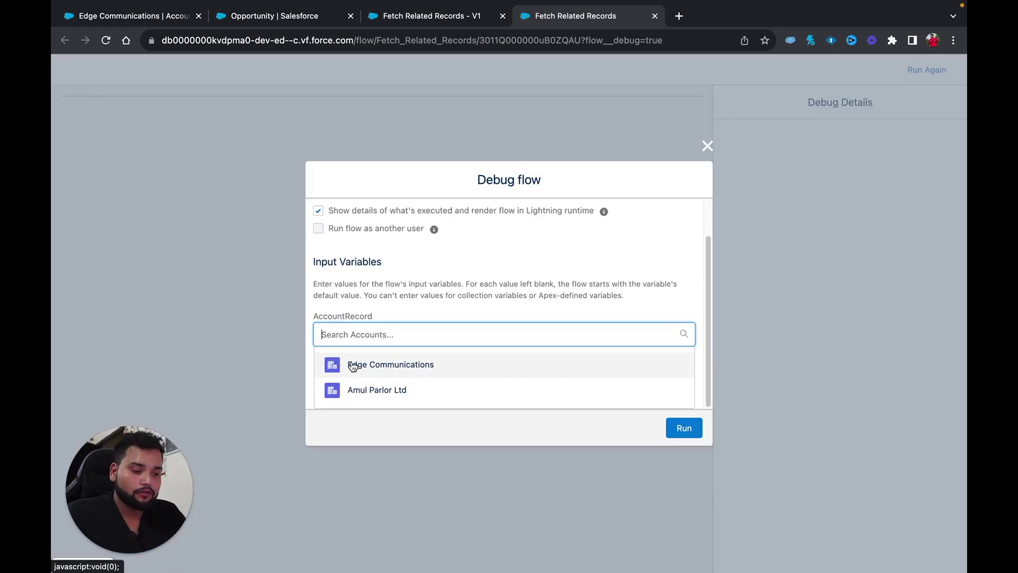
left_click(352, 363)
left_click(686, 431)
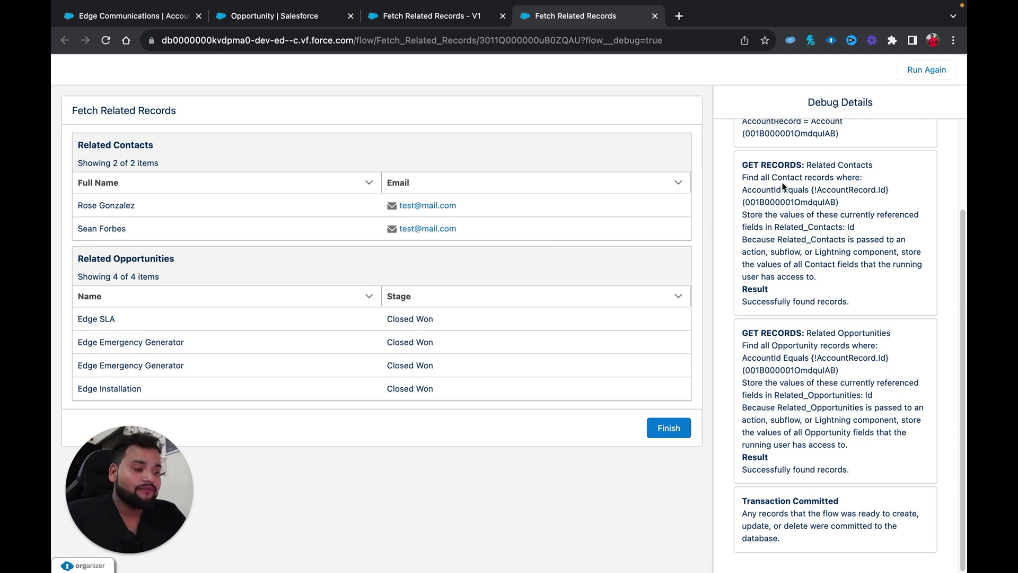
Step: Examine the debug details of the Related Contacts and Related Opportunities Get Records elements
scroll(782, 188, "up", 2)
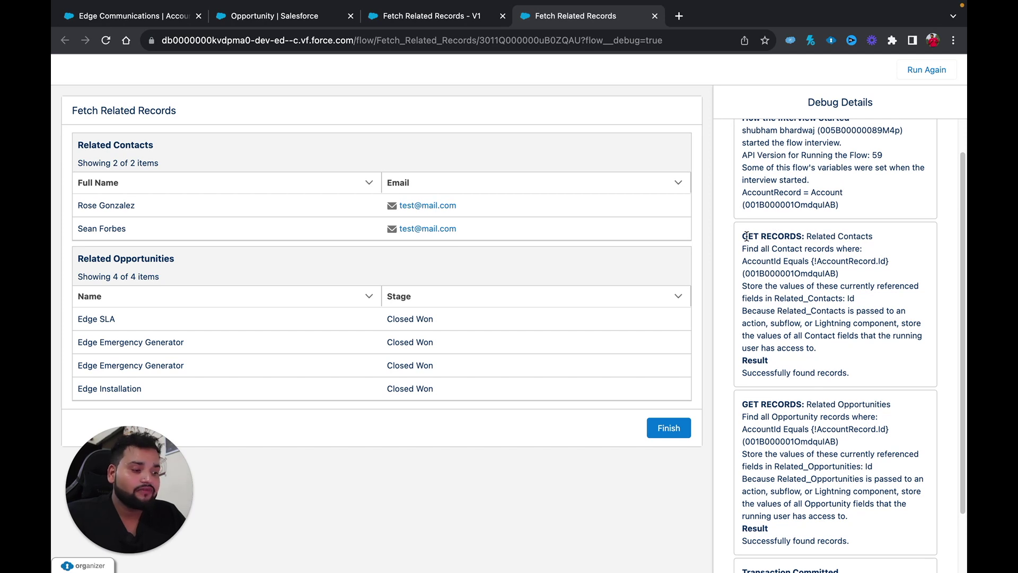
left_click_drag(742, 235, 815, 236)
scroll(840, 404, "down", 2)
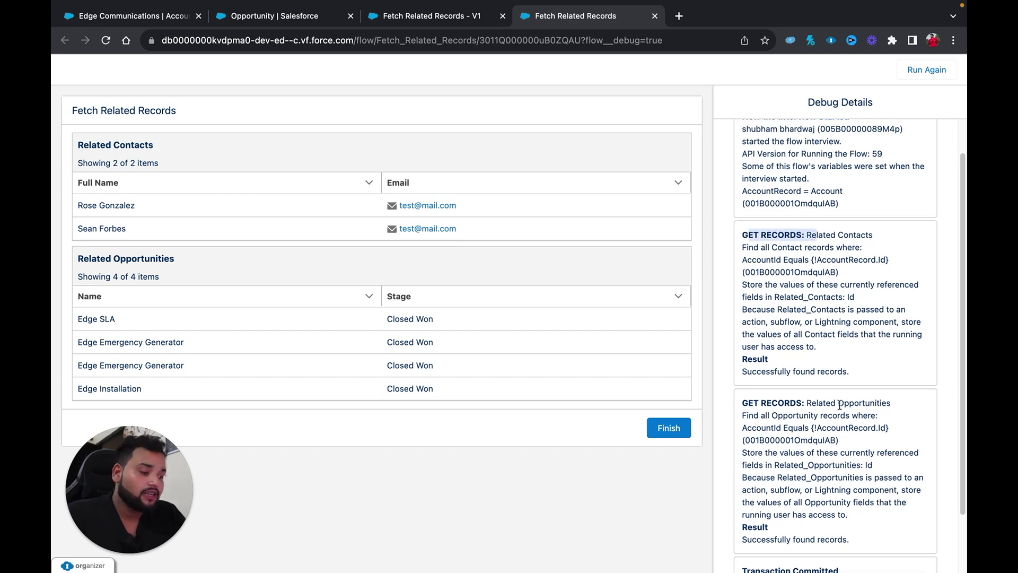
double_click(765, 366)
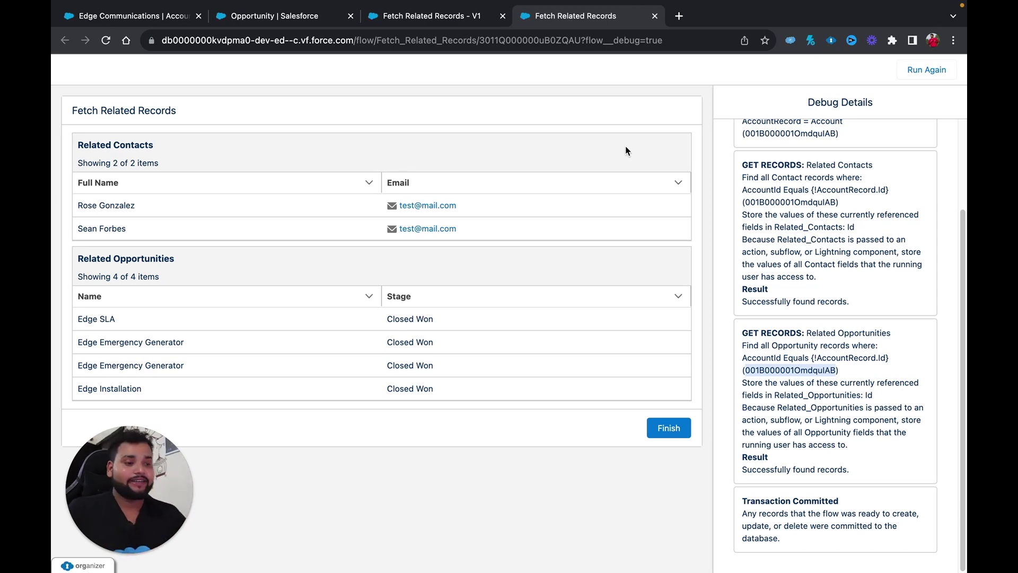
Step: In the Setup browser tab, find the custom Project object in Object Manager and open its fields and relationships
left_click(281, 24)
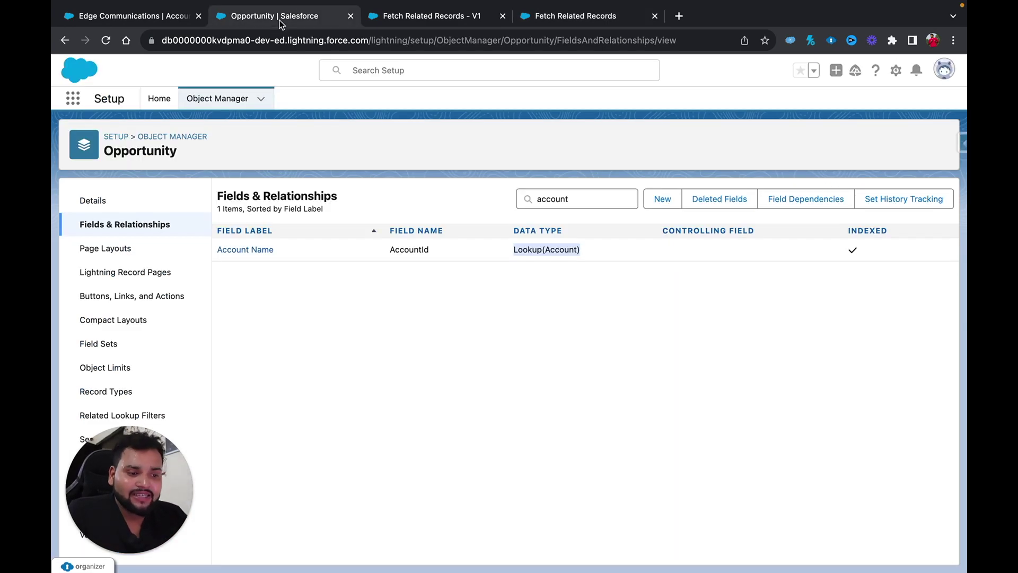
left_click(399, 23)
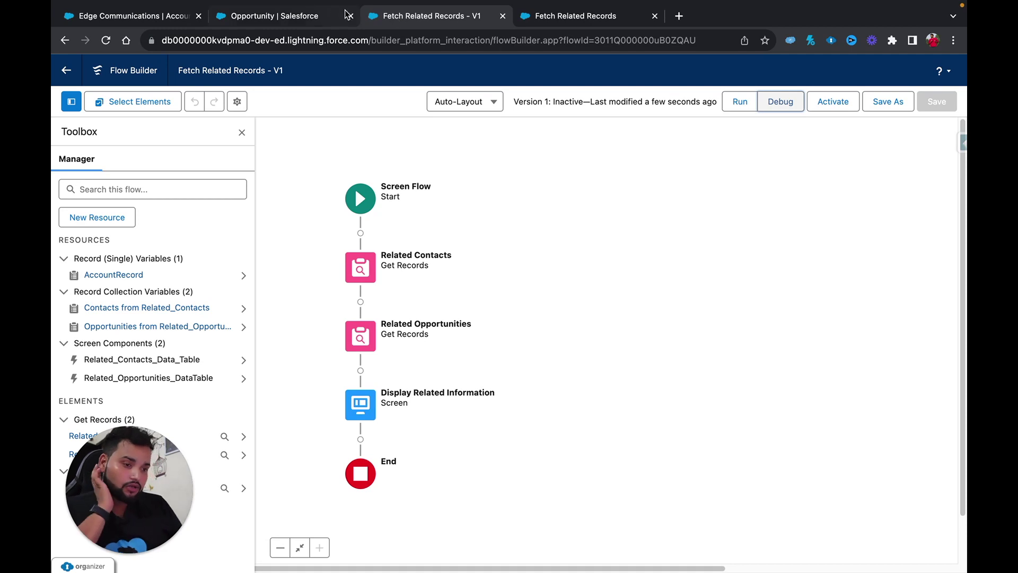
left_click(313, 18)
left_click(155, 138)
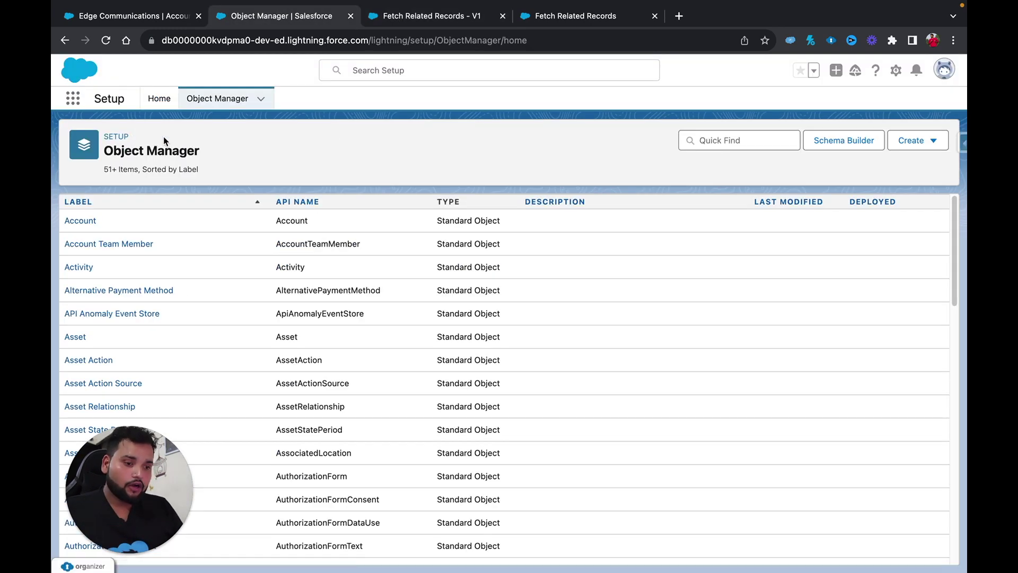
left_click(708, 140)
type("project")
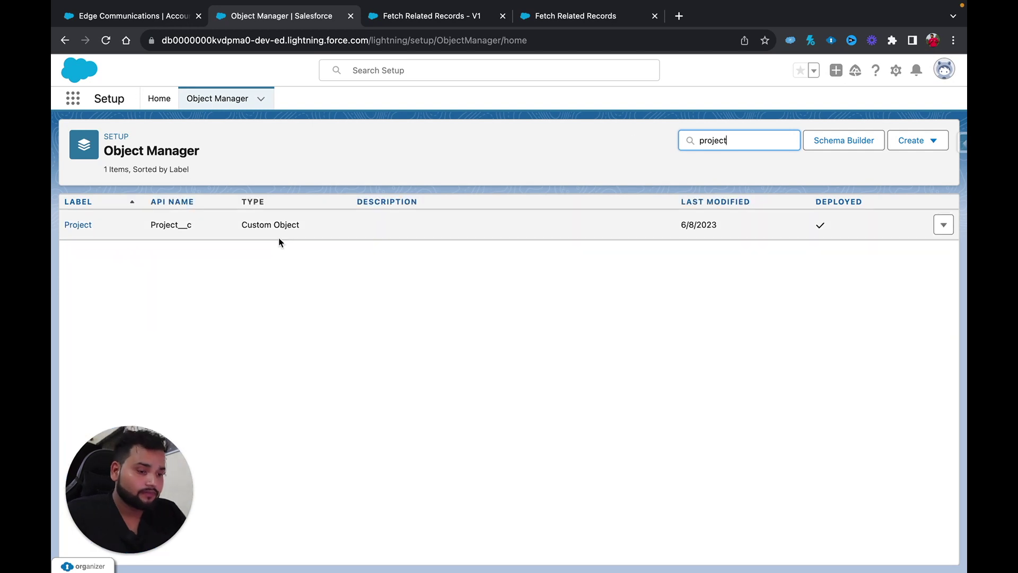
left_click(77, 225)
left_click(103, 226)
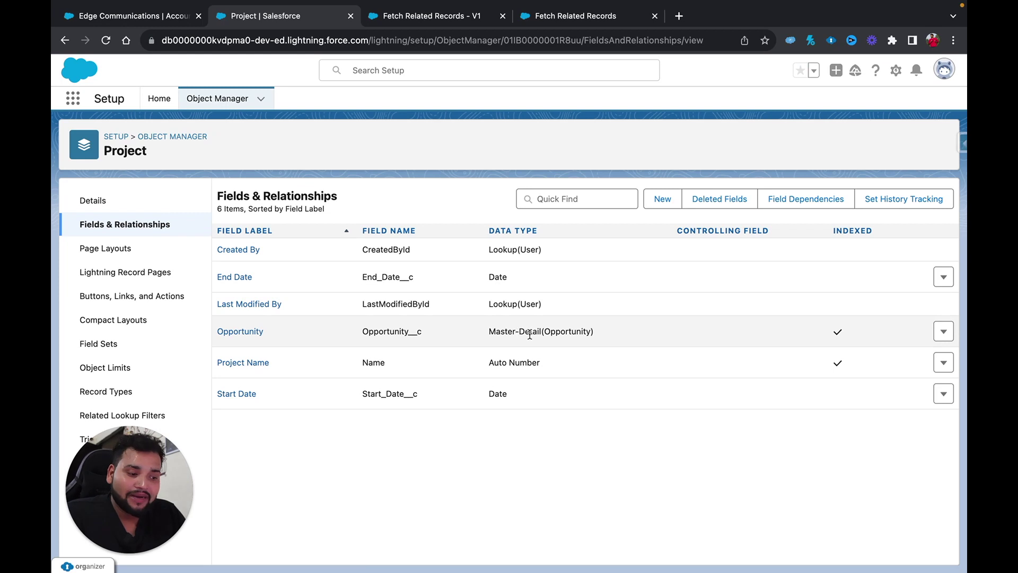
Step: Examine the field name and data type of the Project object's Opportunity relationship field
double_click(401, 329)
left_click(345, 329)
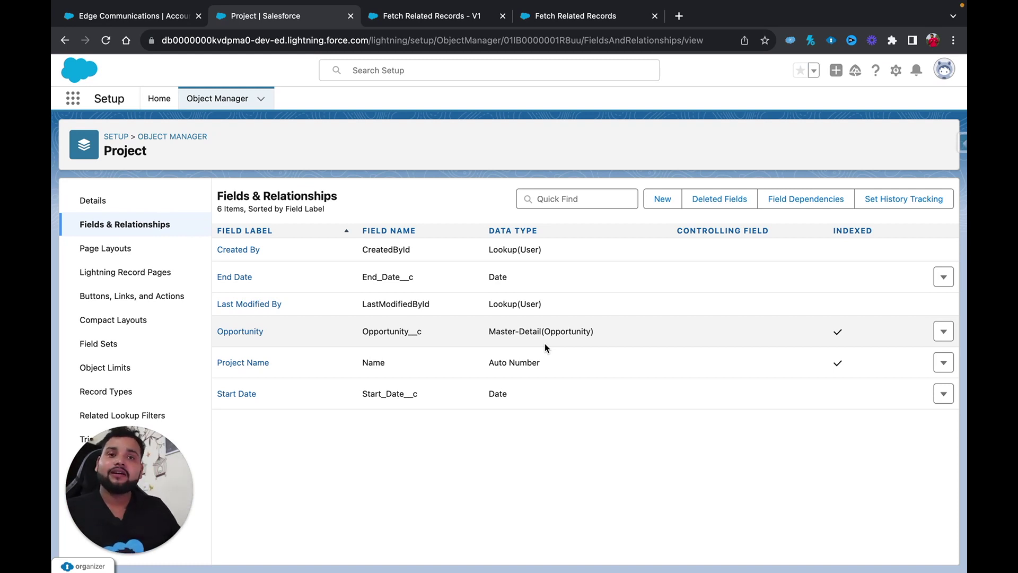
double_click(563, 333)
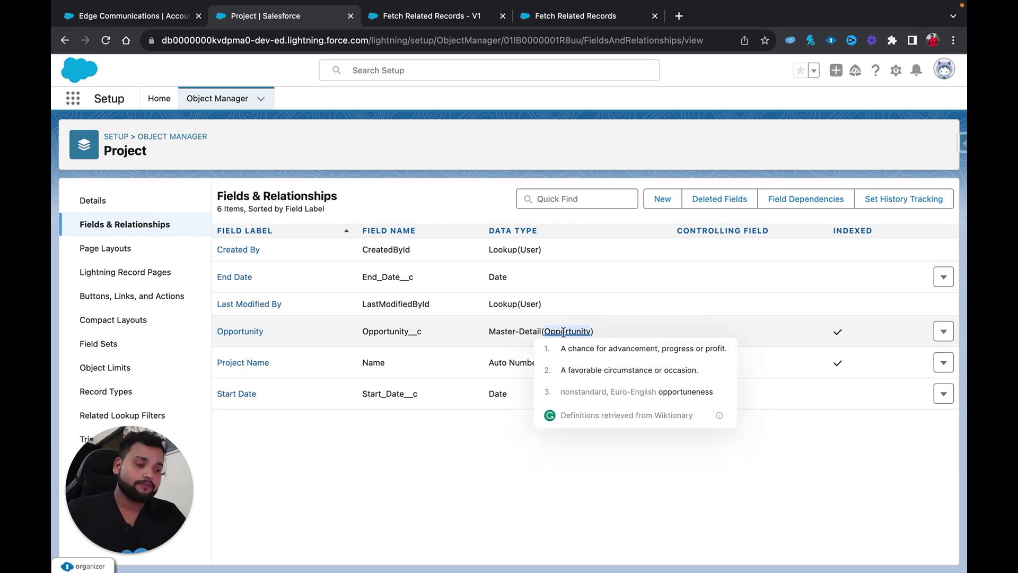
left_click(462, 431)
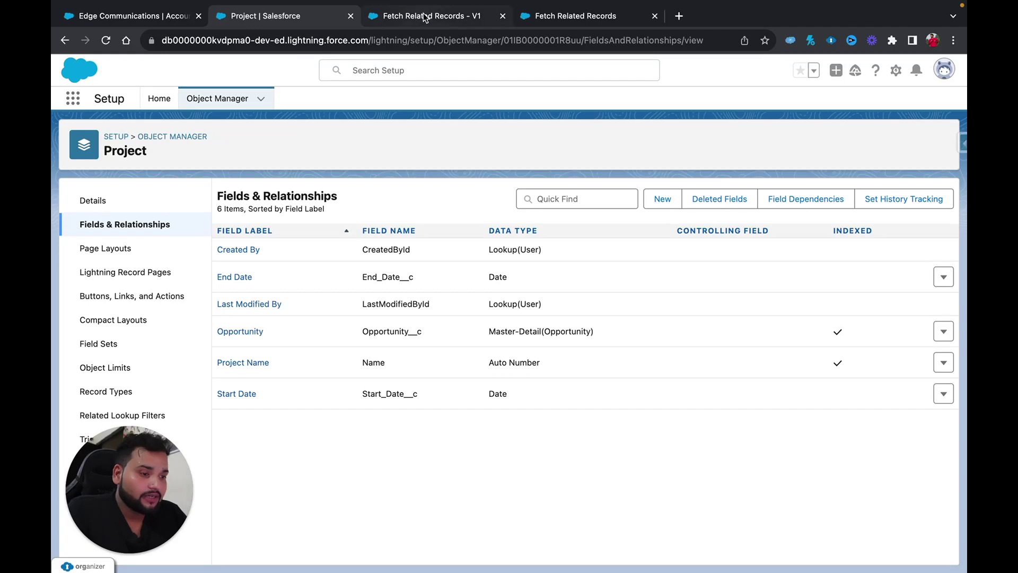
Step: Leave the Fetch Related Records flow for the list of flows and create a new Screen Flow
left_click(454, 18)
left_click_drag(417, 301, 412, 259)
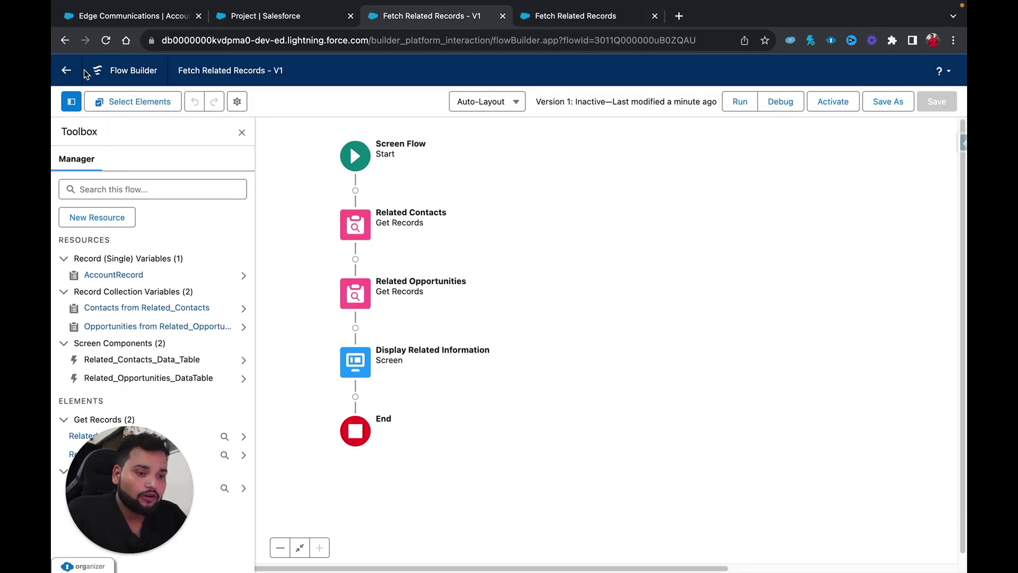
left_click(66, 70)
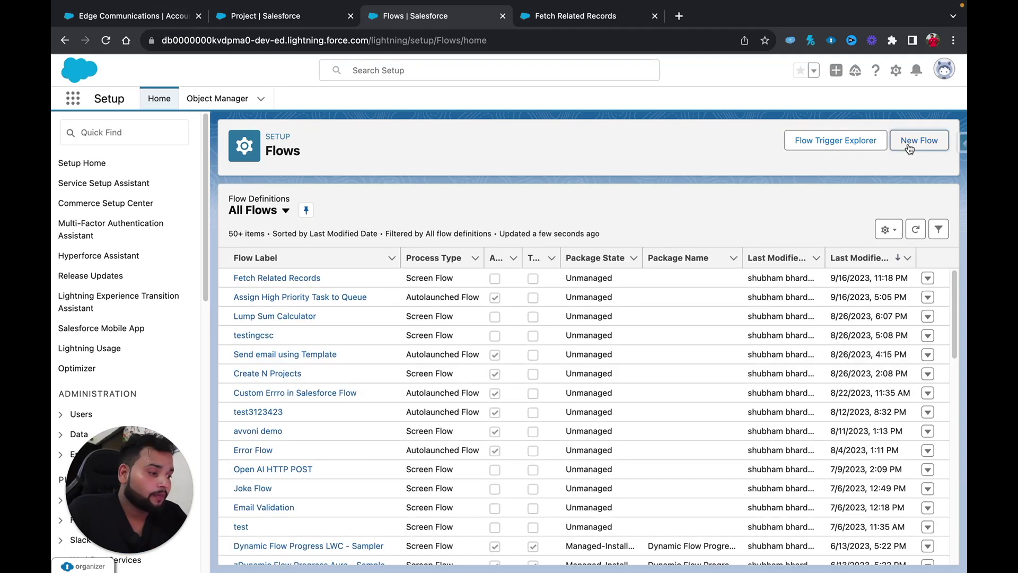
left_click(909, 146)
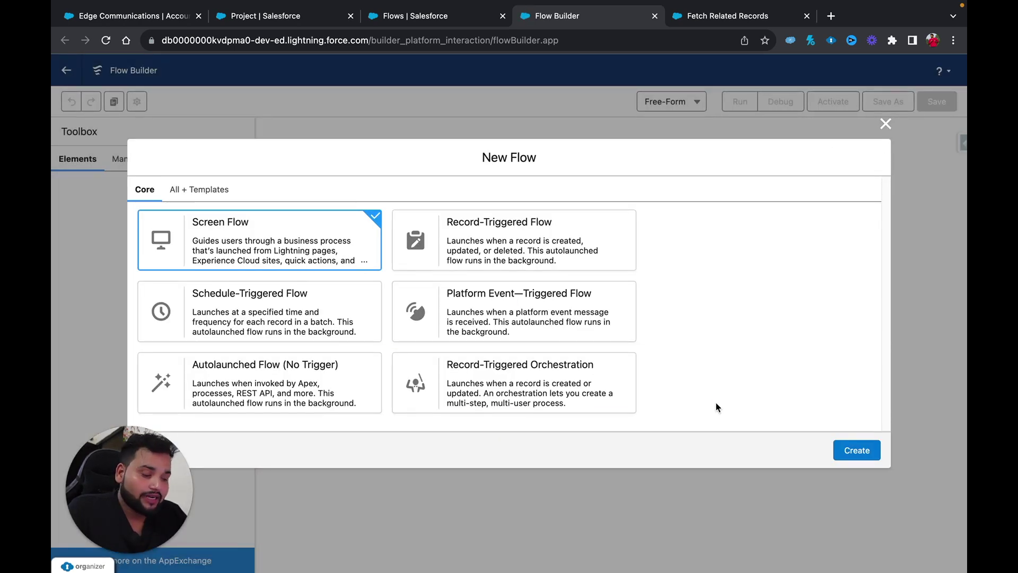
left_click(848, 452)
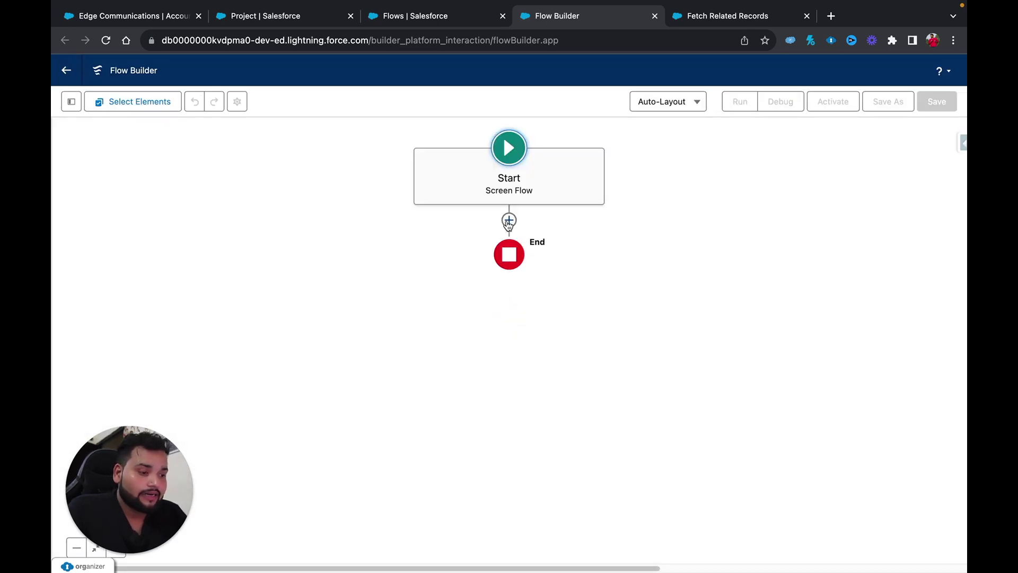
Step: Start a new Variable resource for the flow with the API name OppRecord
left_click(71, 101)
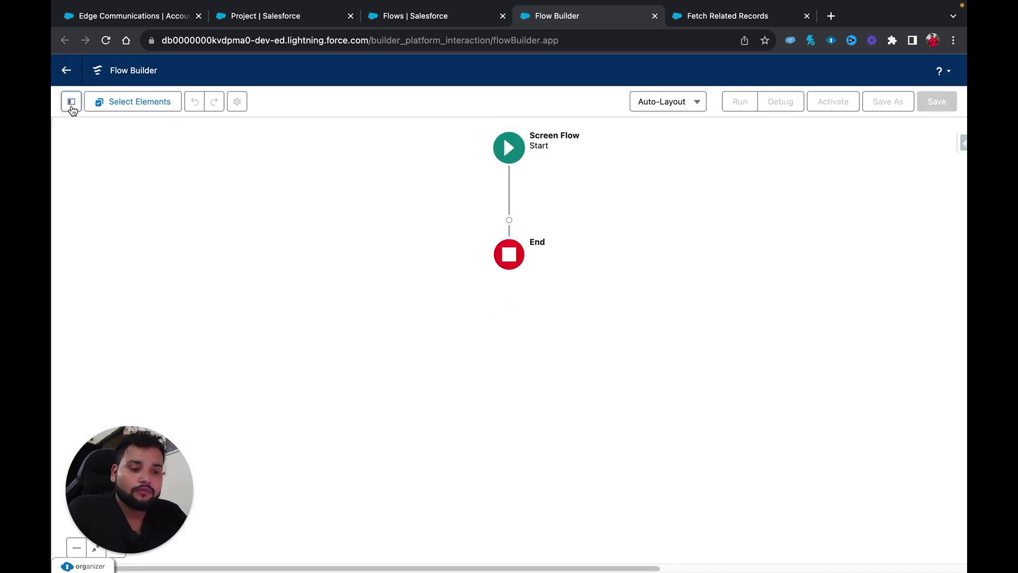
left_click(106, 219)
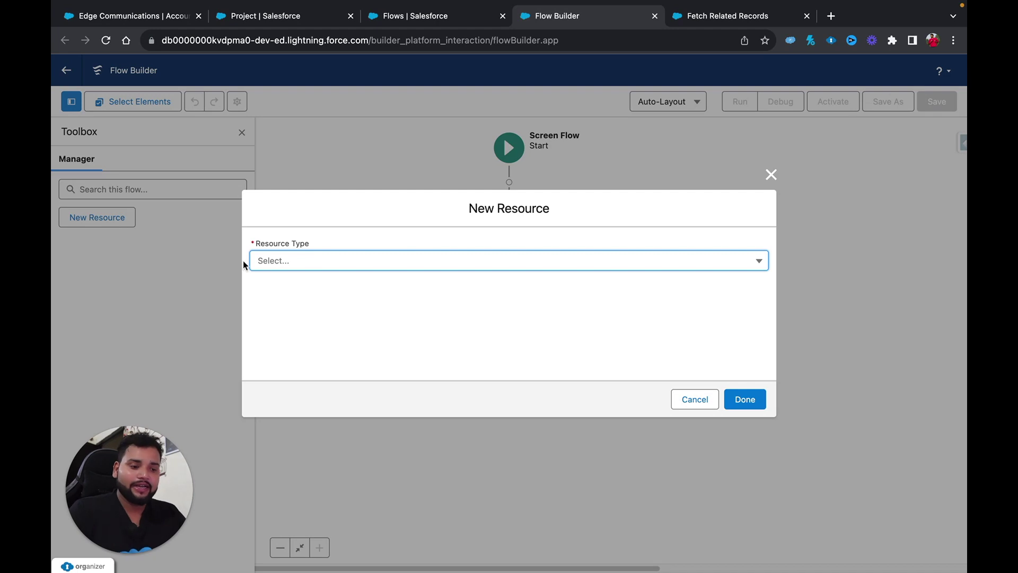
left_click(274, 263)
left_click(297, 294)
left_click(281, 285)
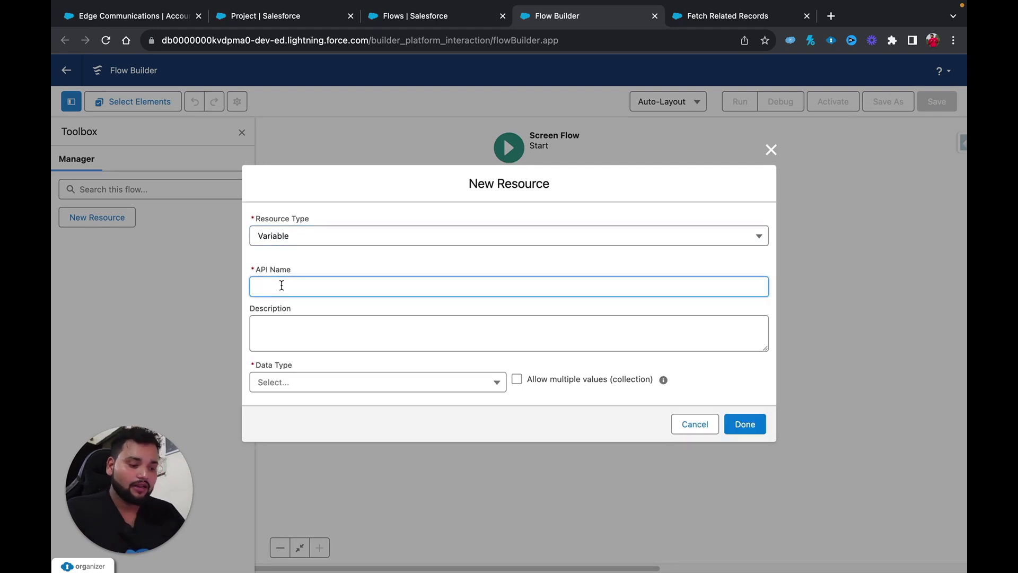
type("OppA")
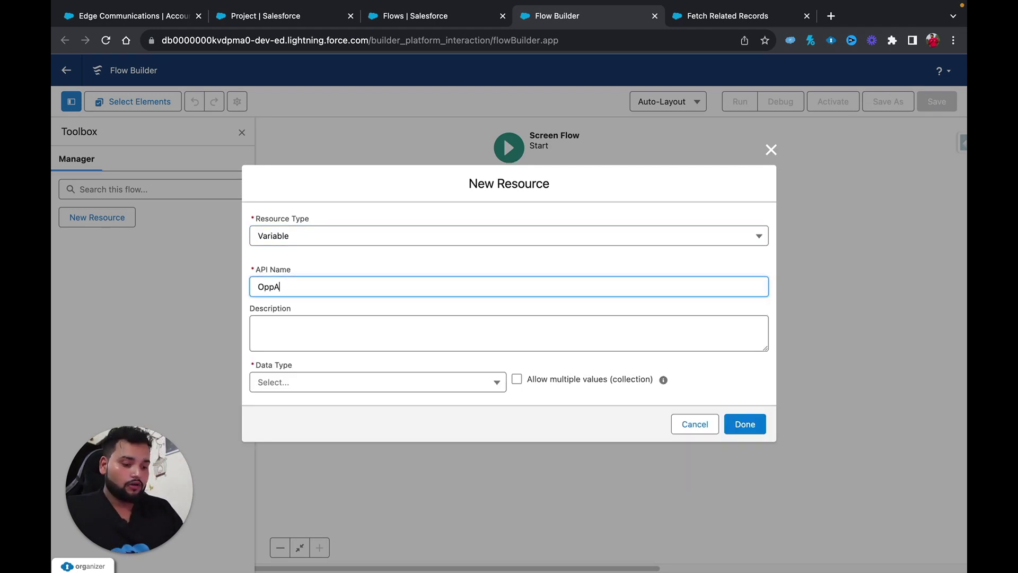
key("BackSpace")
type("Recor")
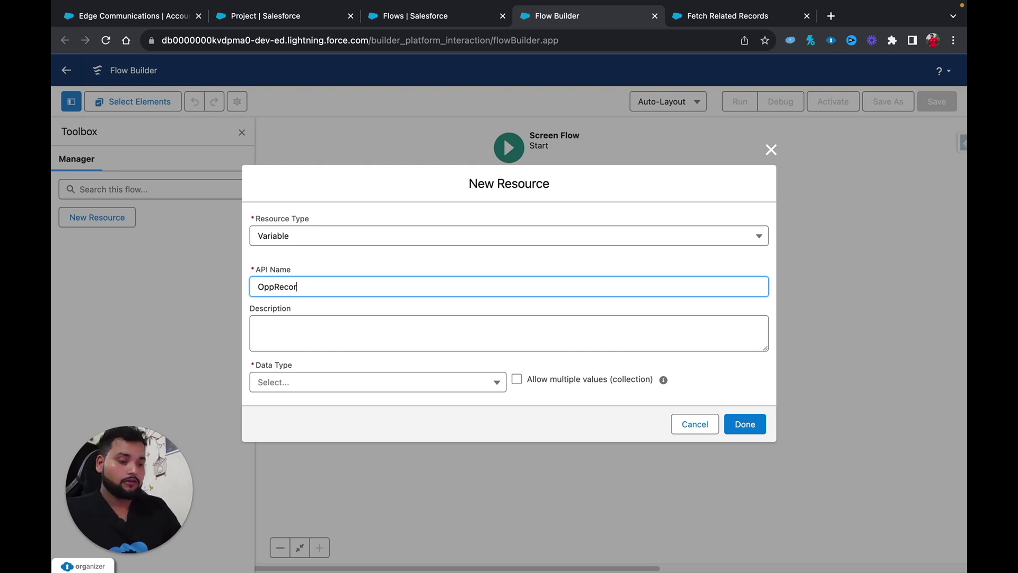
Step: Make OppRecord a single Record variable of the Opportunity object, available for input, and finish the resource
left_click(277, 381)
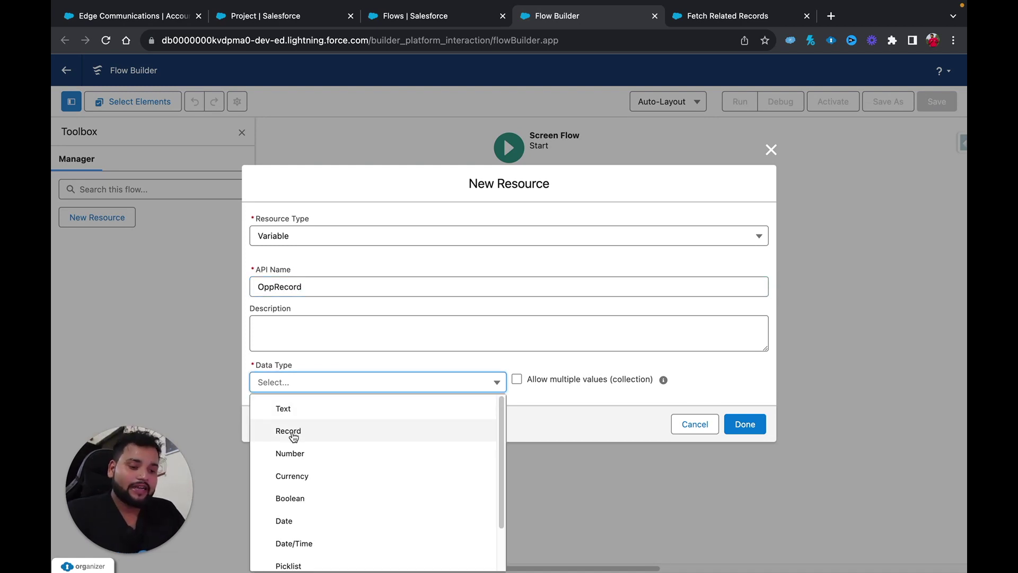
left_click(291, 428)
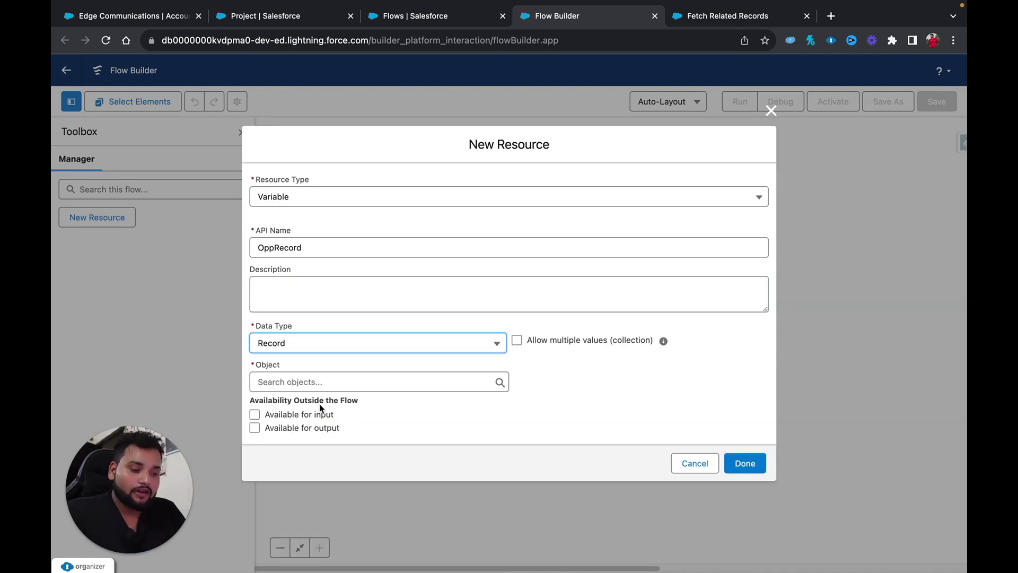
left_click(276, 385)
type("oppo")
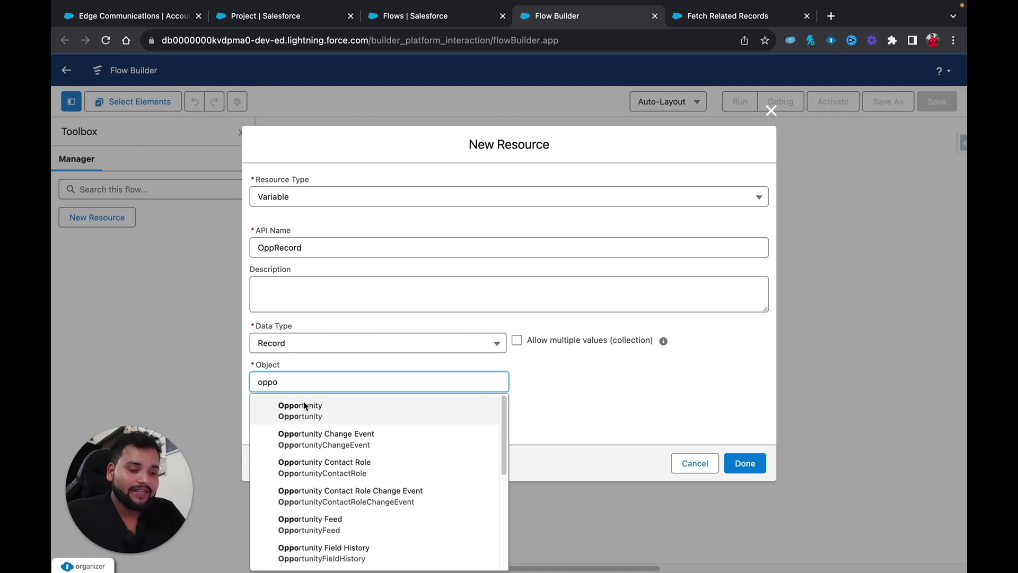
left_click(301, 411)
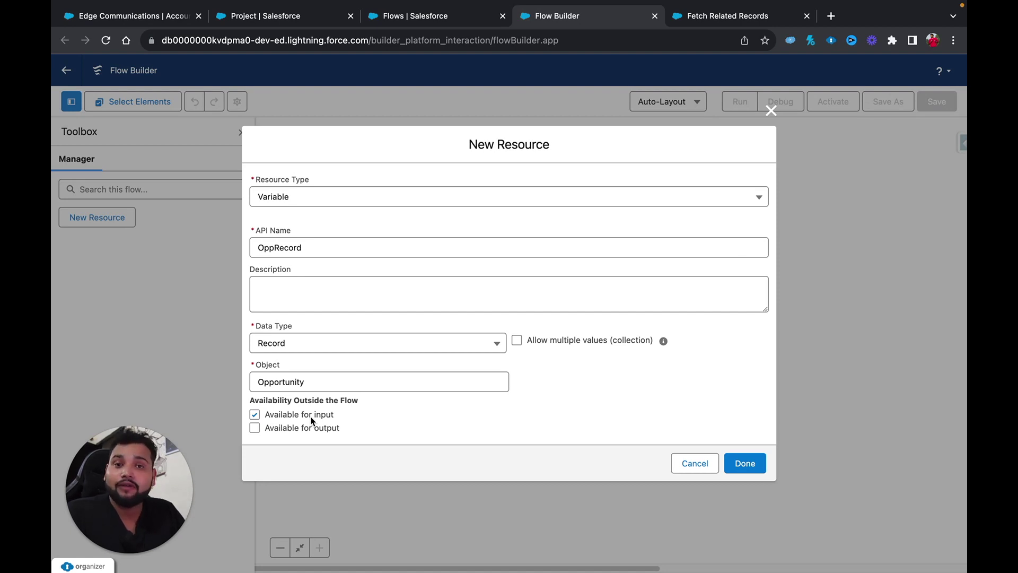
left_click(751, 464)
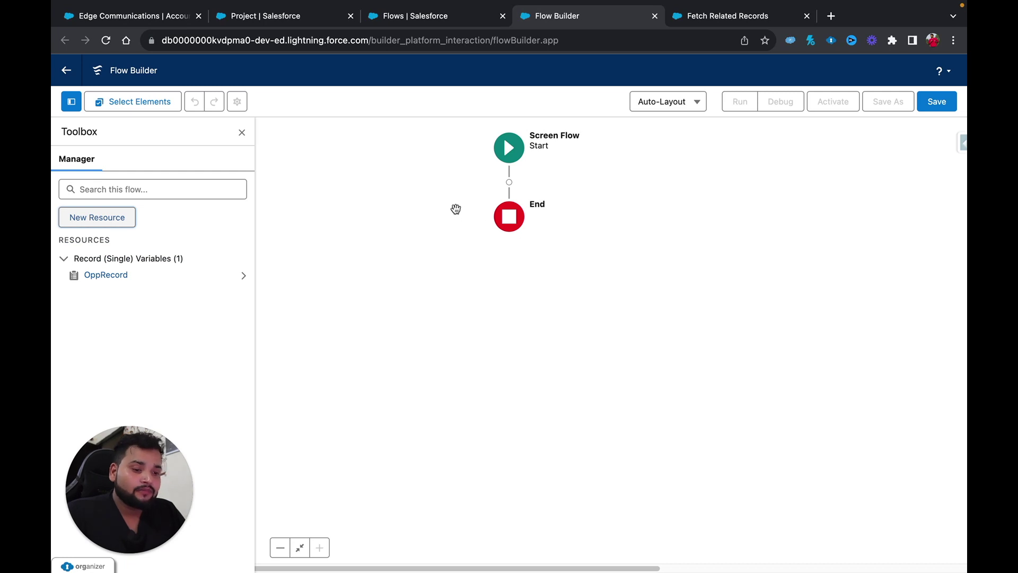
Step: Add a Get Records element after Start with the label Related Project and API name Related_Project
left_click(509, 182)
type("get")
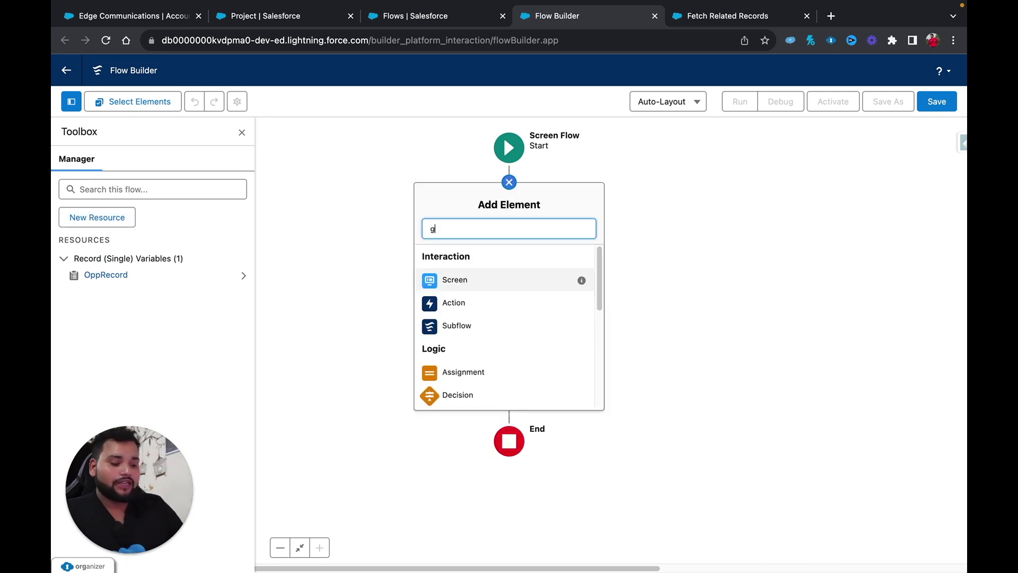
left_click(488, 257)
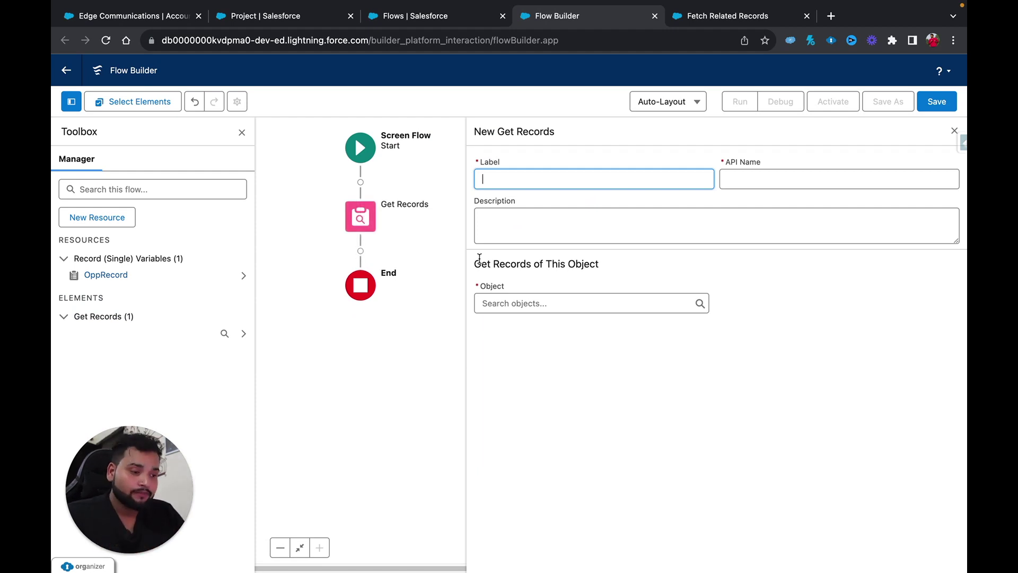
type("Related Project")
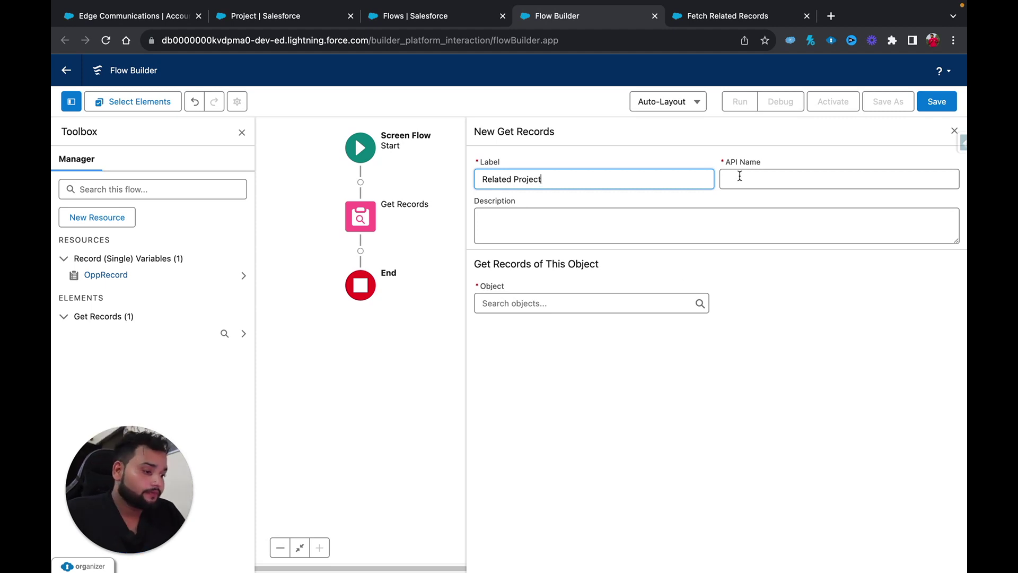
left_click(739, 177)
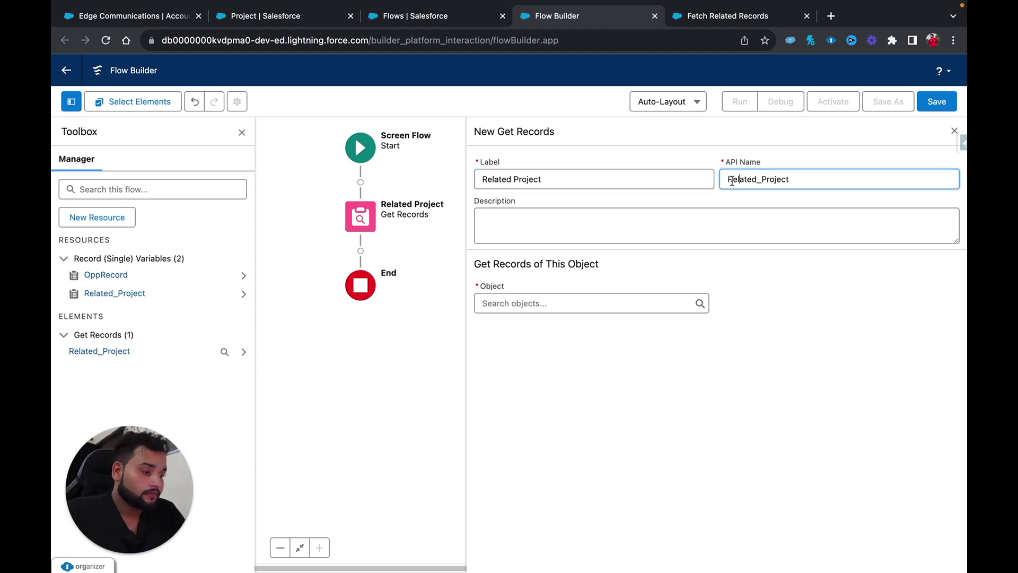
Step: Set the Related Project element to get records of the custom Project object (Project__c)
left_click(525, 308)
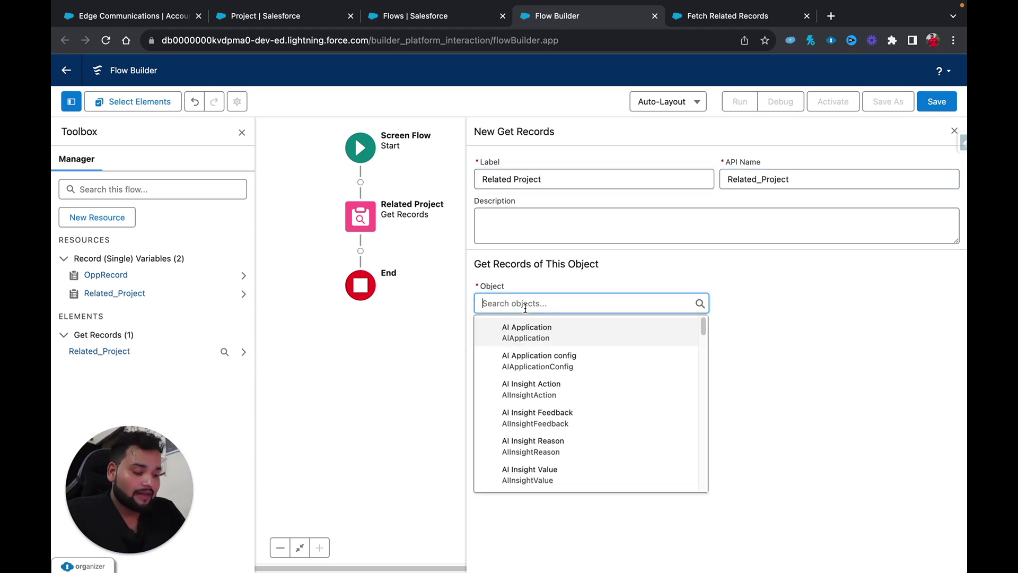
type("pro")
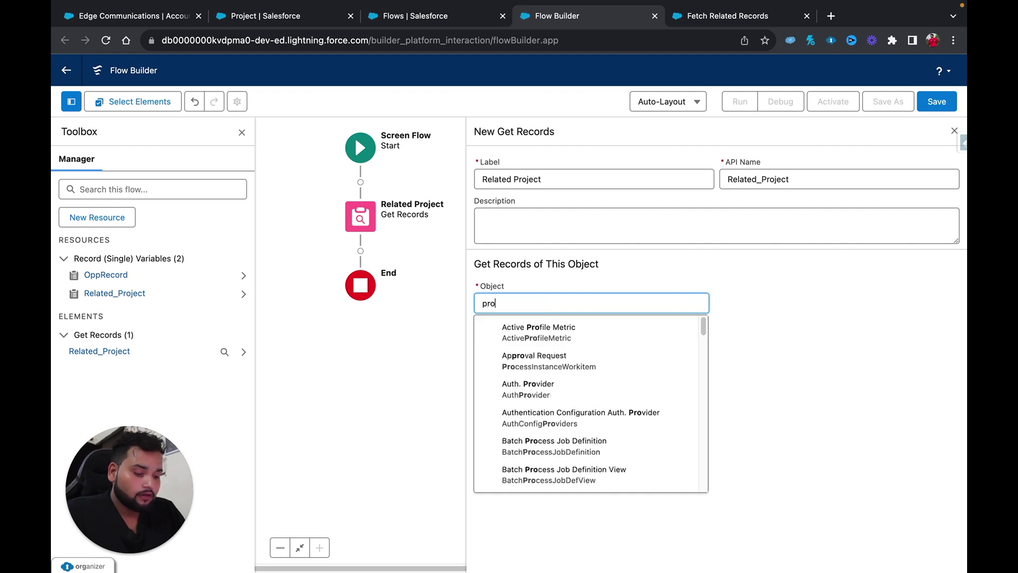
type("jec")
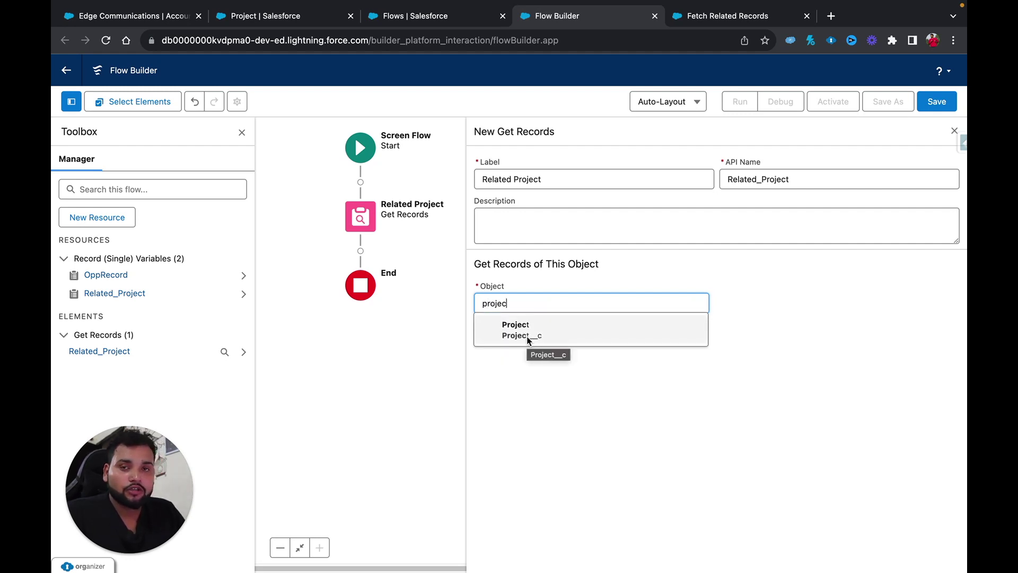
left_click(528, 340)
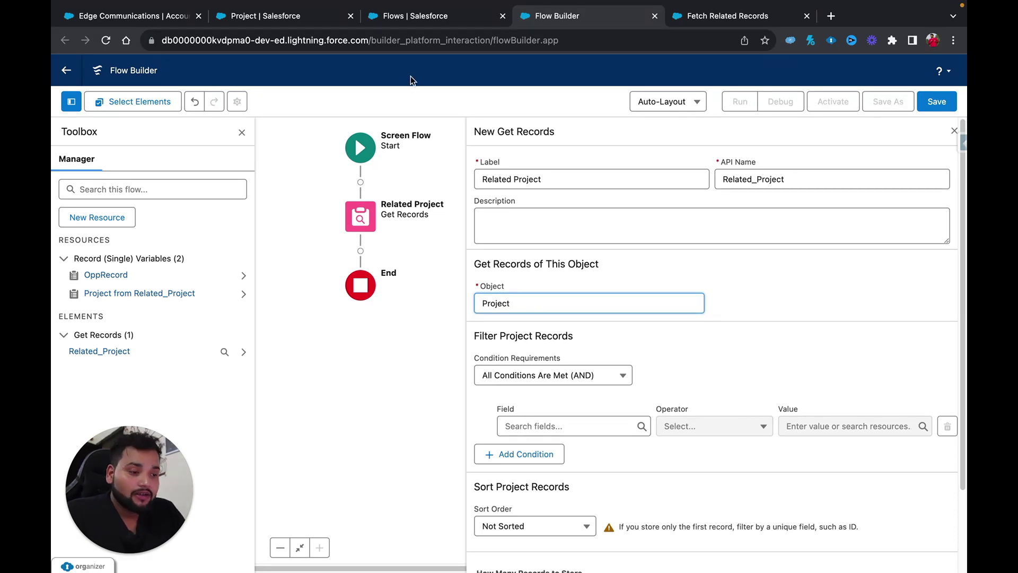
Step: Check the Opportunity field's name on the Project object in the Setup browser tab, and choose Opportunity__c as the Project filter field
left_click(280, 16)
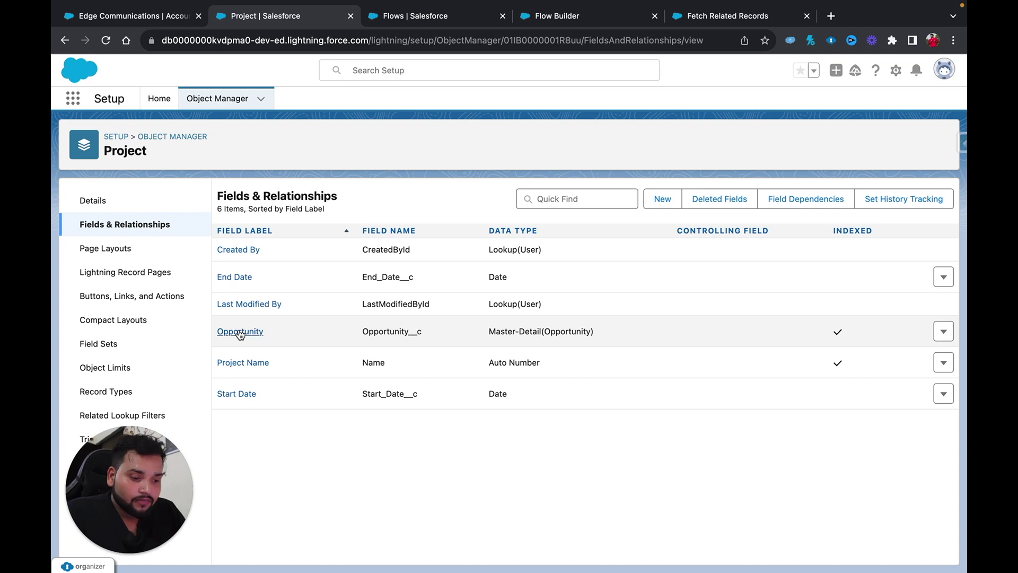
double_click(385, 331)
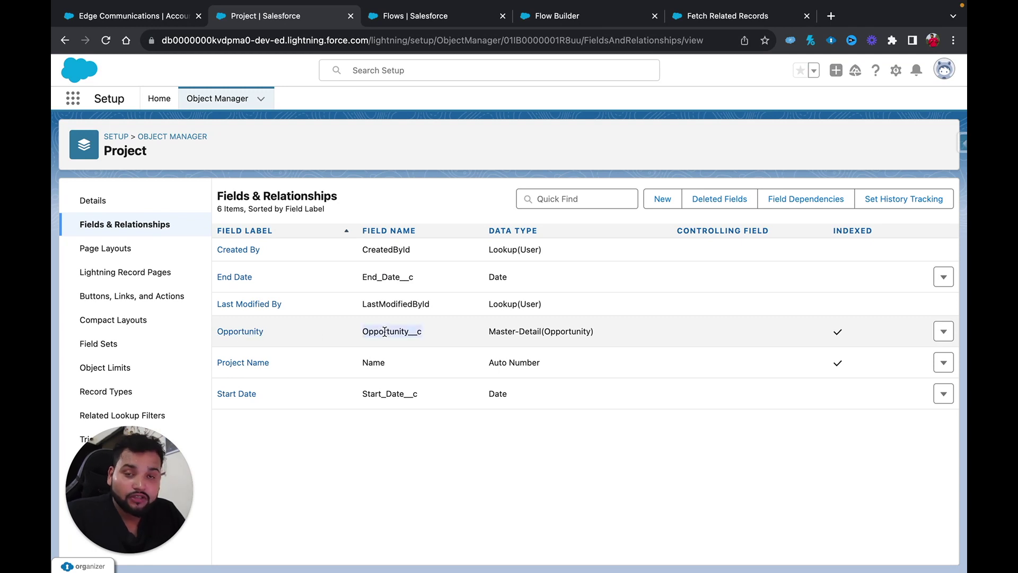
left_click(552, 16)
left_click(522, 424)
type("opp")
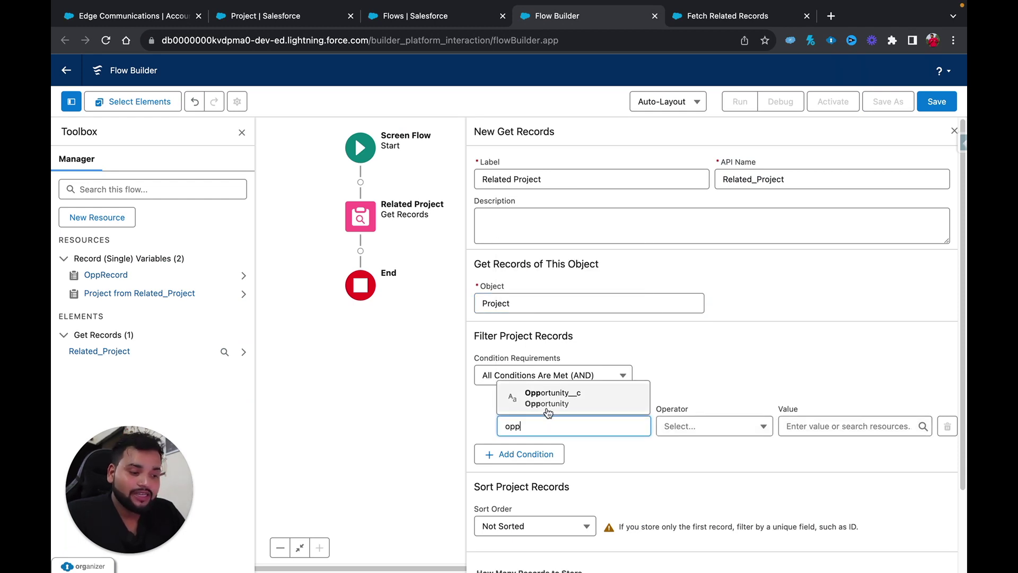
left_click(548, 404)
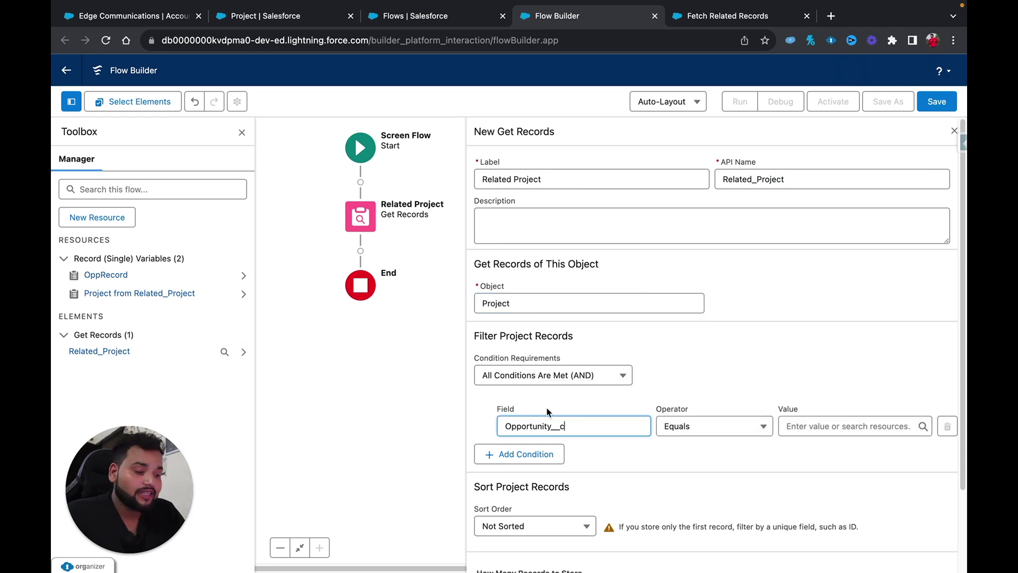
Step: Set the filter value to the OppRecord variable's Opportunity ID and store all matching Project records
left_click(814, 427)
type("opp")
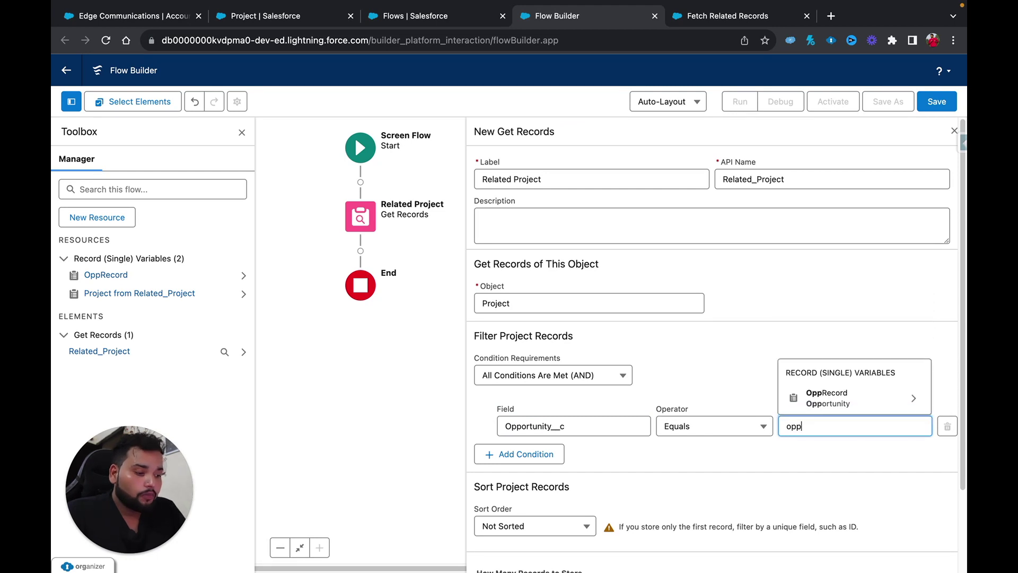
left_click(847, 396)
type("Id")
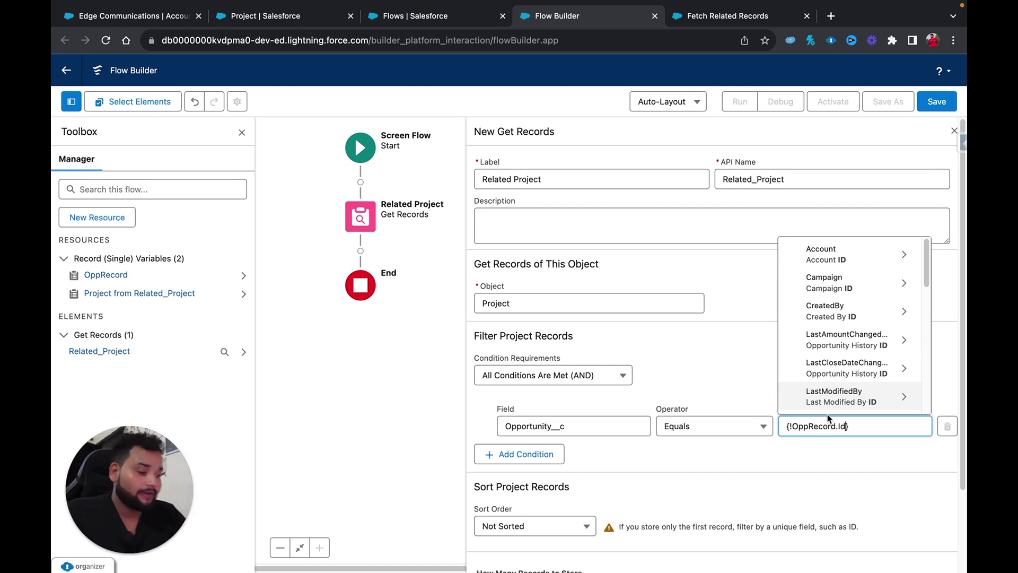
left_click(784, 468)
scroll(784, 469, "down", 2)
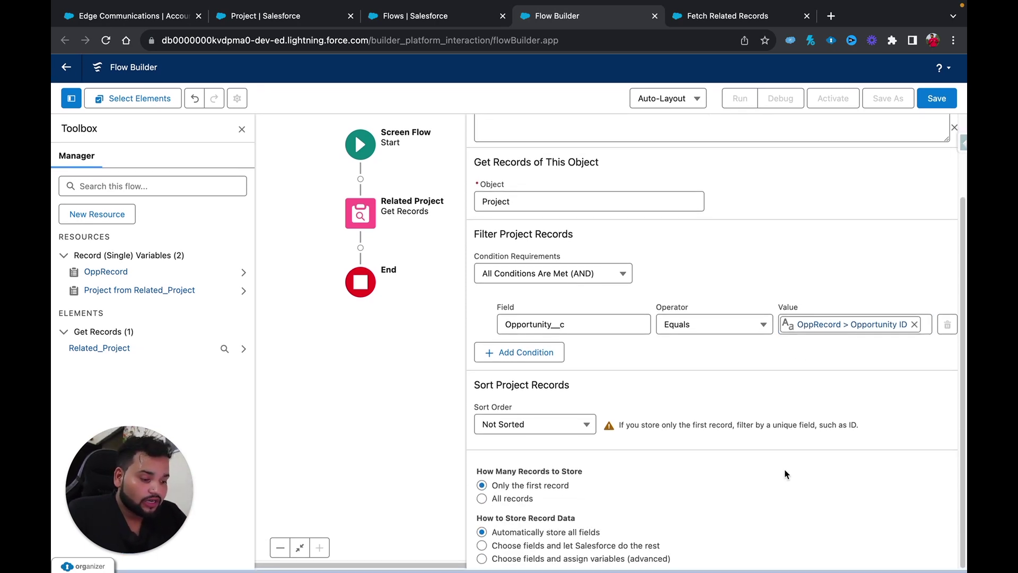
left_click(481, 498)
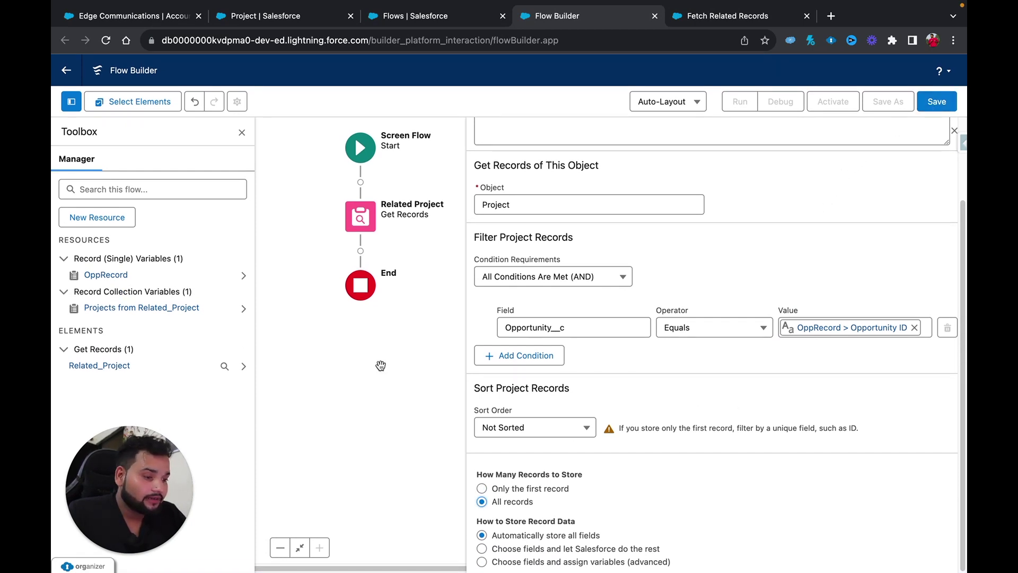
Step: Add a Screen element after Related Project and place a standard Data Table component on it
left_click(360, 250)
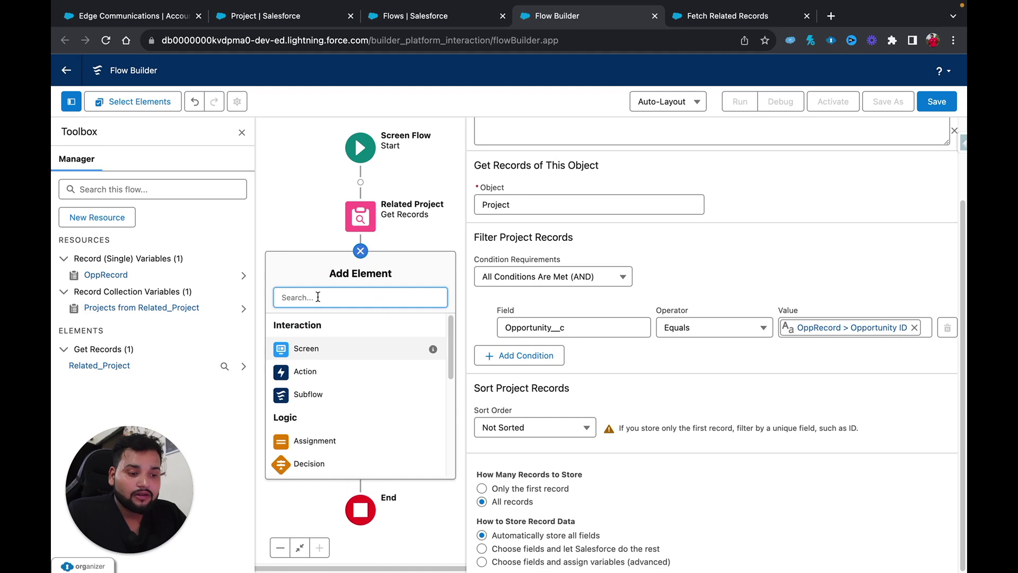
left_click(303, 345)
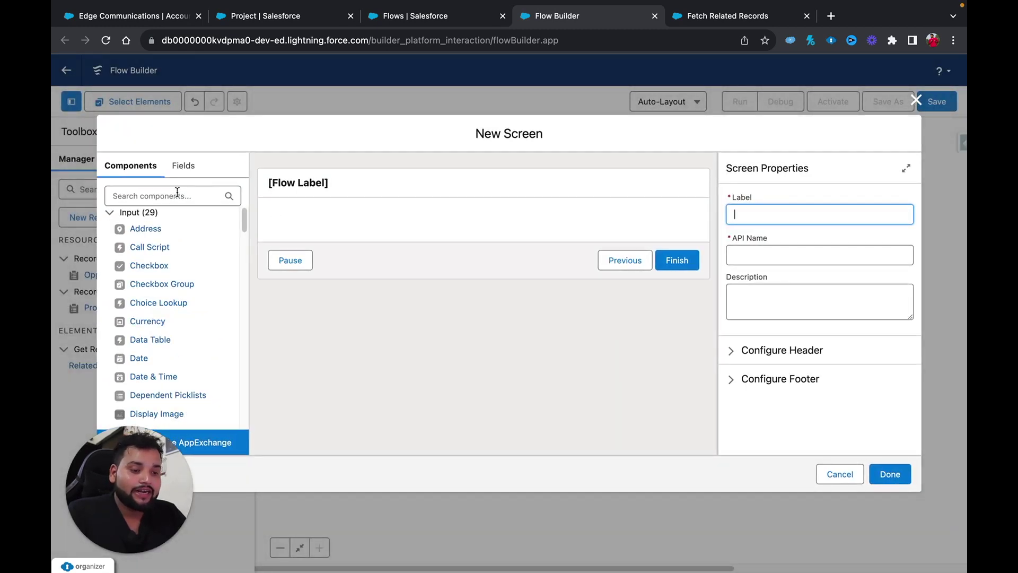
left_click(177, 195)
type("data")
left_click_drag(149, 300, 297, 225)
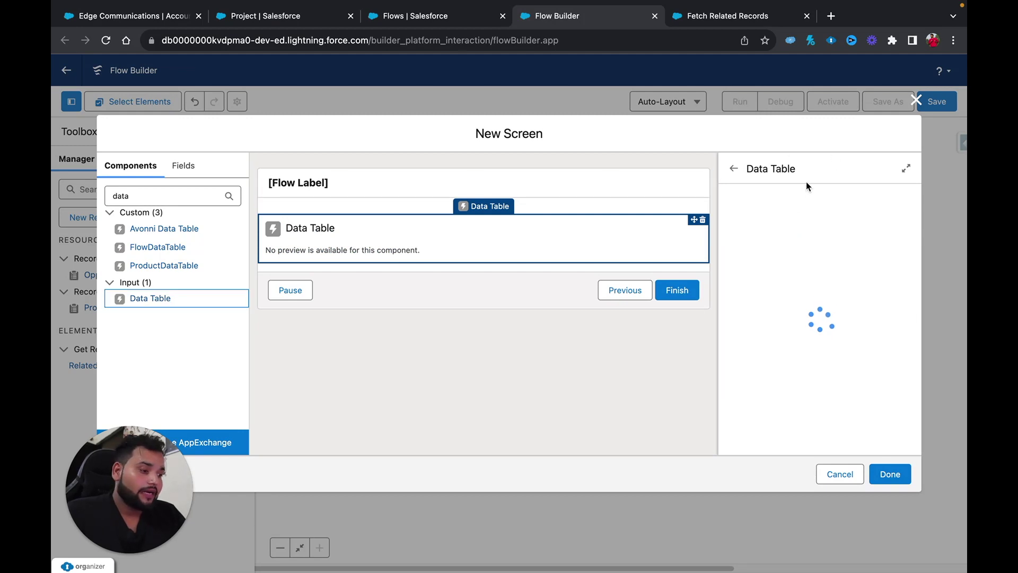
Step: Set the data table's API name to Related_Projects_DataTable
left_click(788, 209)
type("Related Project")
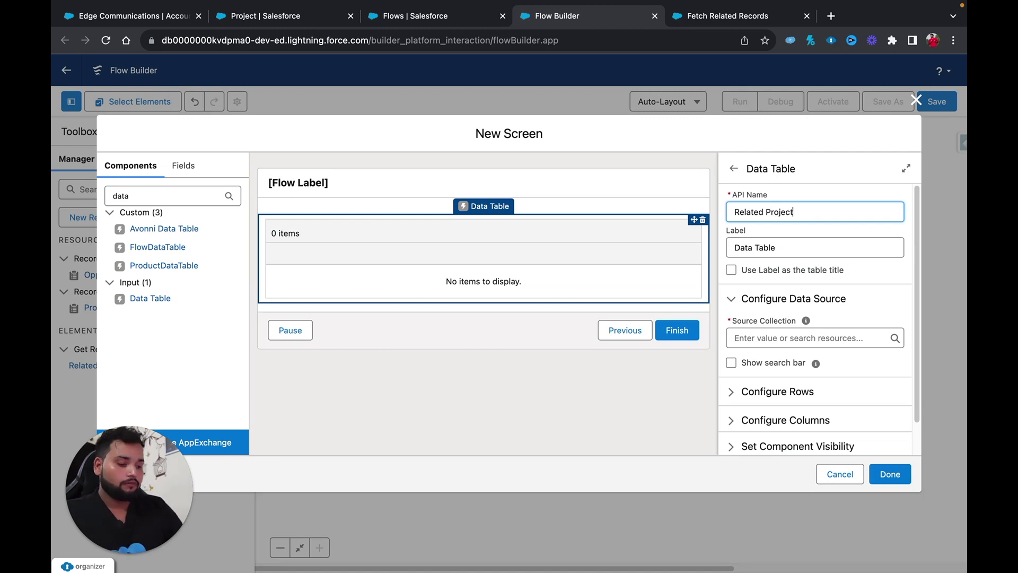
type("s")
left_click(781, 248)
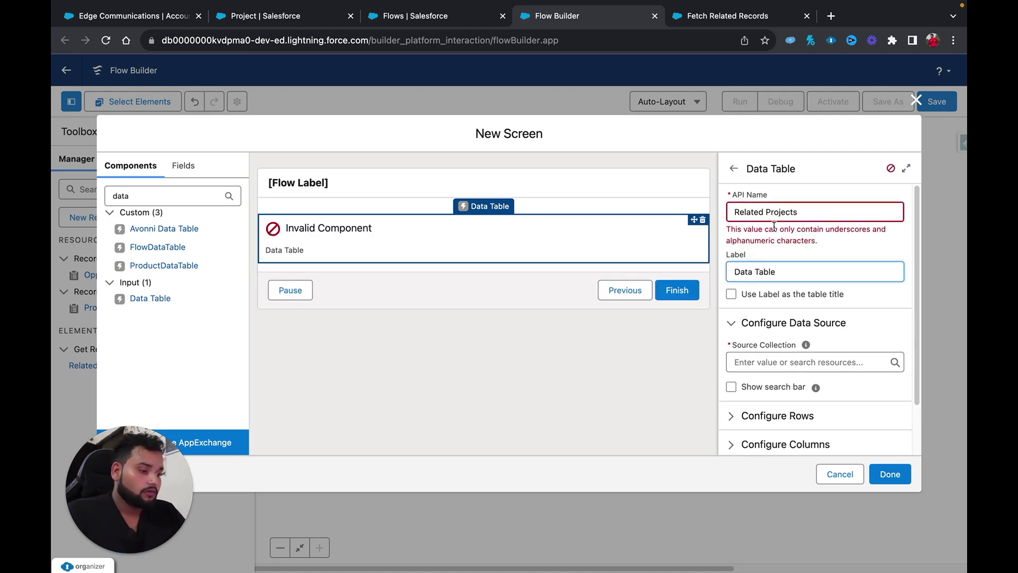
left_click(766, 212)
key("BackSpace")
type("_Projects")
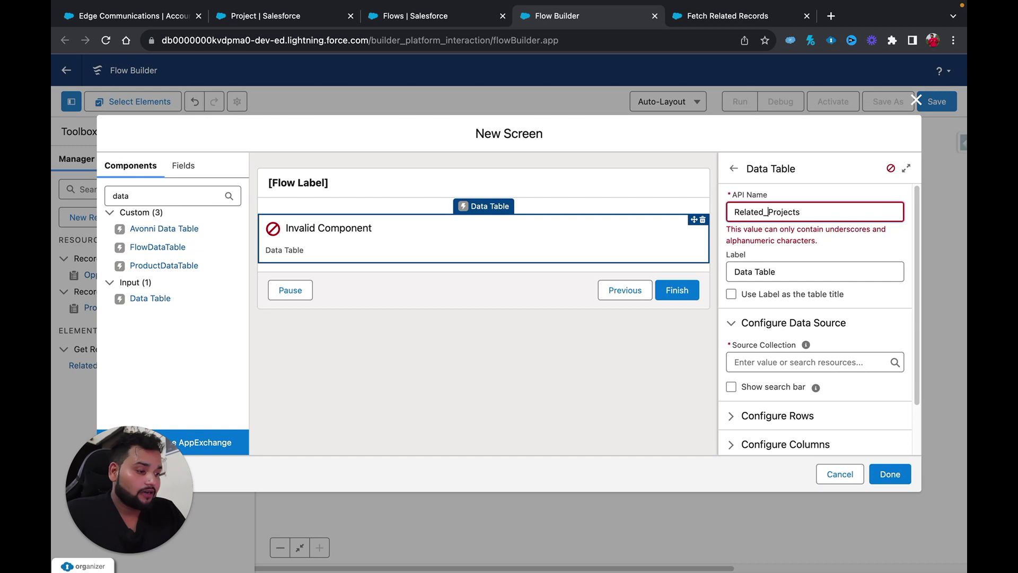
type("_DataTable")
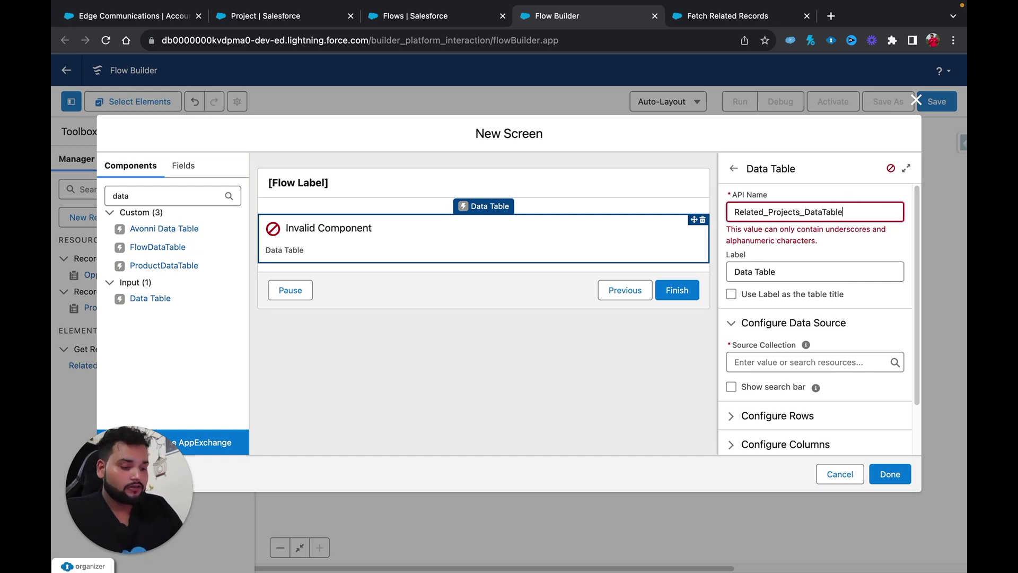
Step: Label the data table Related Projects and use the label as the table title
left_click(801, 267)
key("ctrl+a")
type("Related Ob")
type("rojects")
left_click(731, 269)
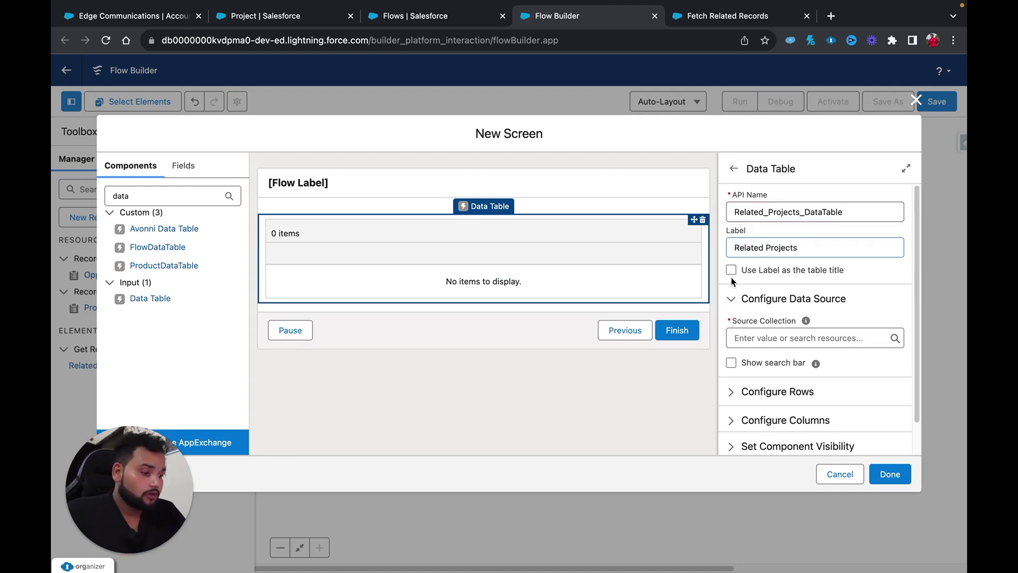
scroll(791, 332, "down", 1)
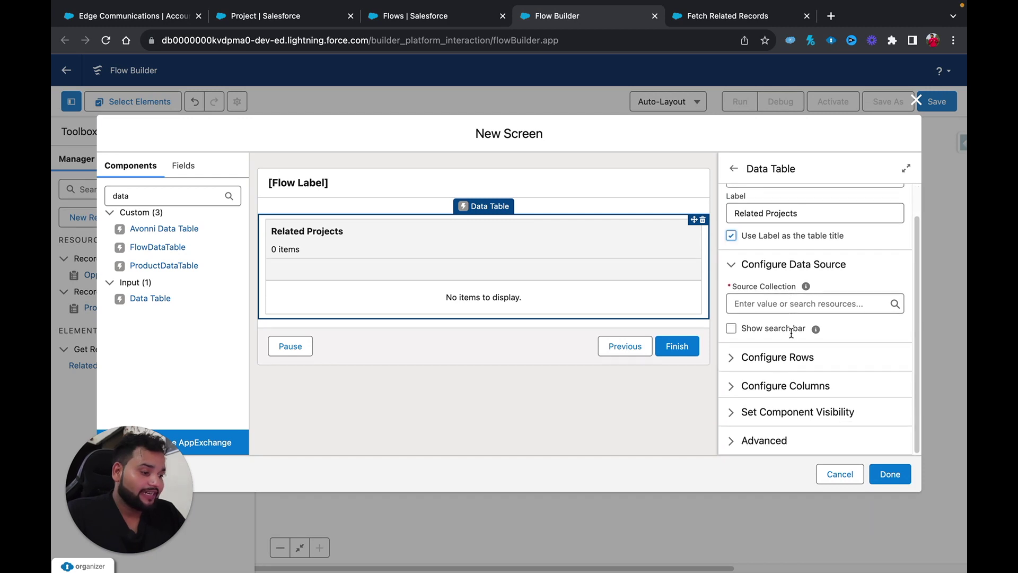
Step: Set the data table's source collection to the Projects from Related_Project record collection
left_click(731, 357)
left_click(733, 420)
scroll(733, 419, "down", 1)
scroll(733, 419, "down", 1)
left_click(732, 387)
scroll(754, 409, "down", 1)
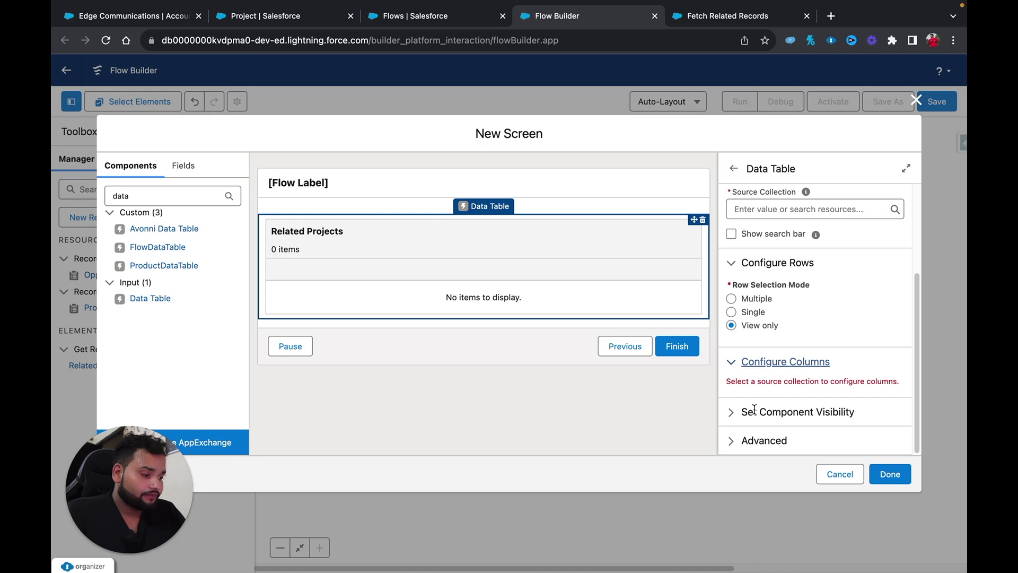
left_click(732, 363)
left_click(732, 389)
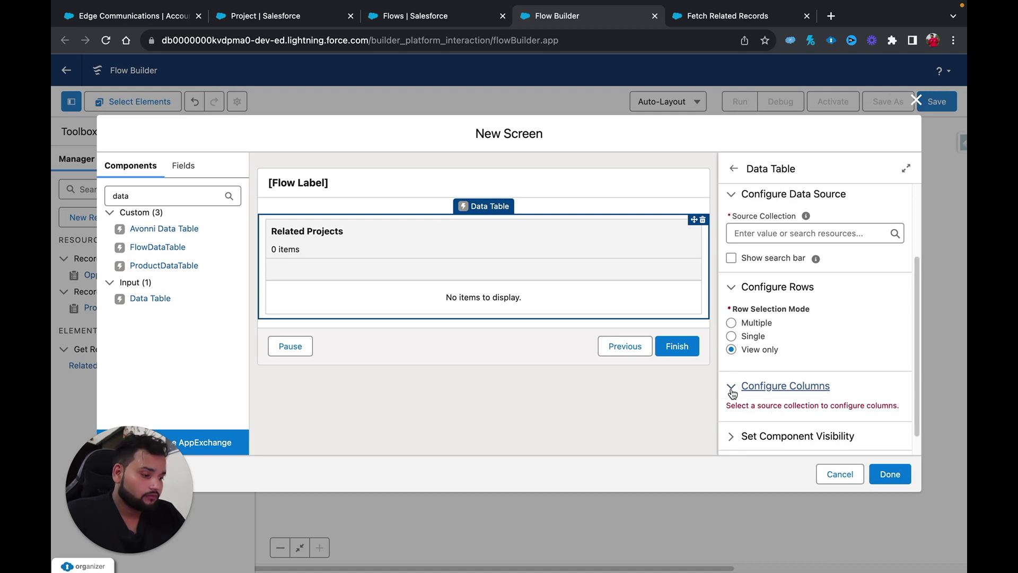
left_click(766, 234)
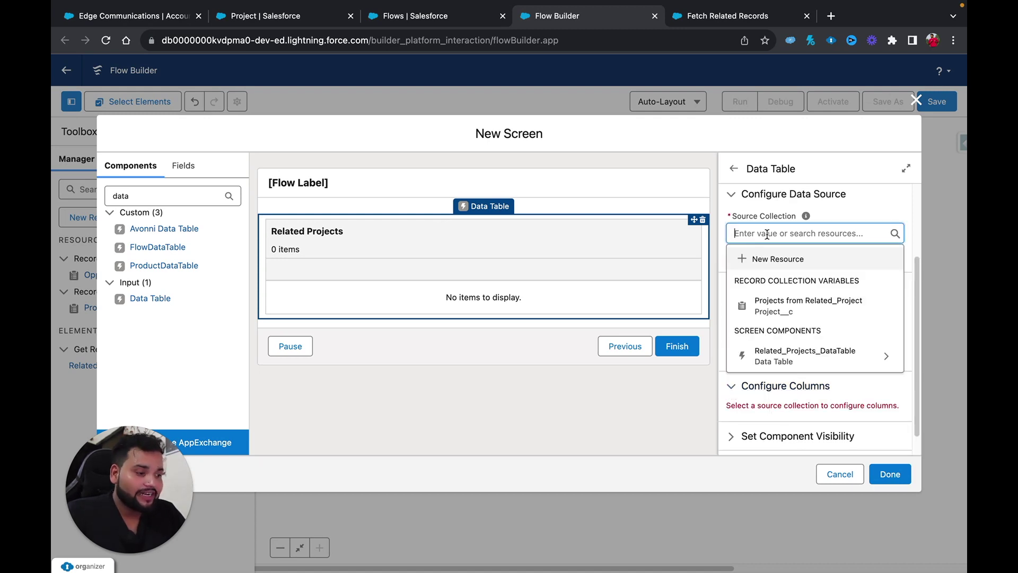
left_click(772, 300)
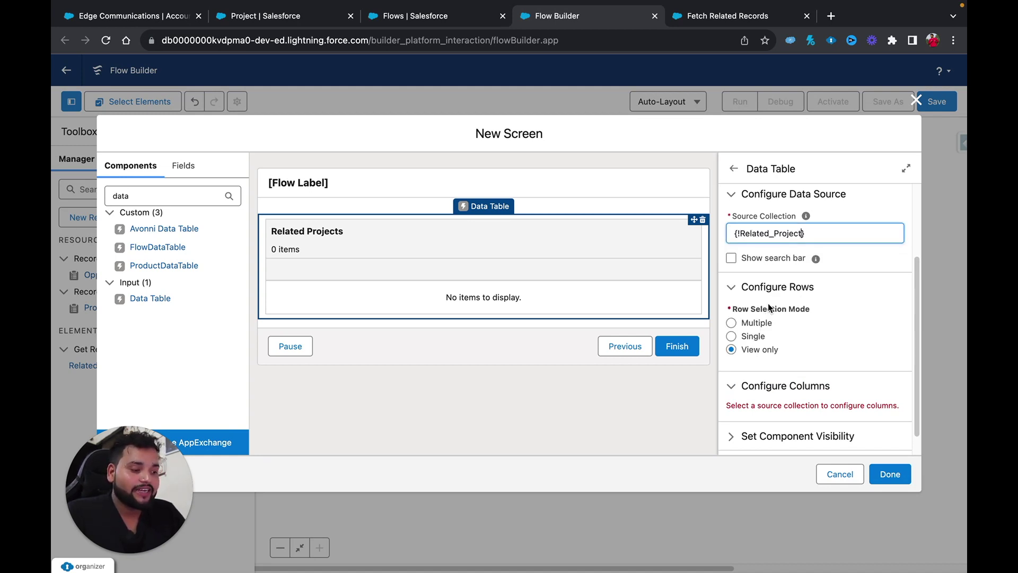
Step: Add a first column to the data table using the project's Name field as its source
scroll(772, 302, "down", 1)
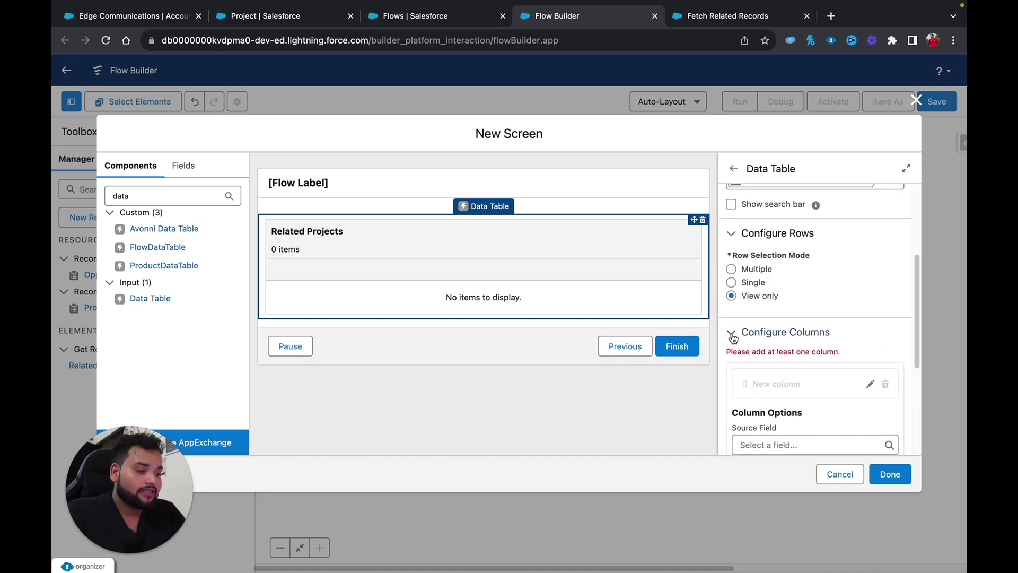
left_click(767, 441)
type("name")
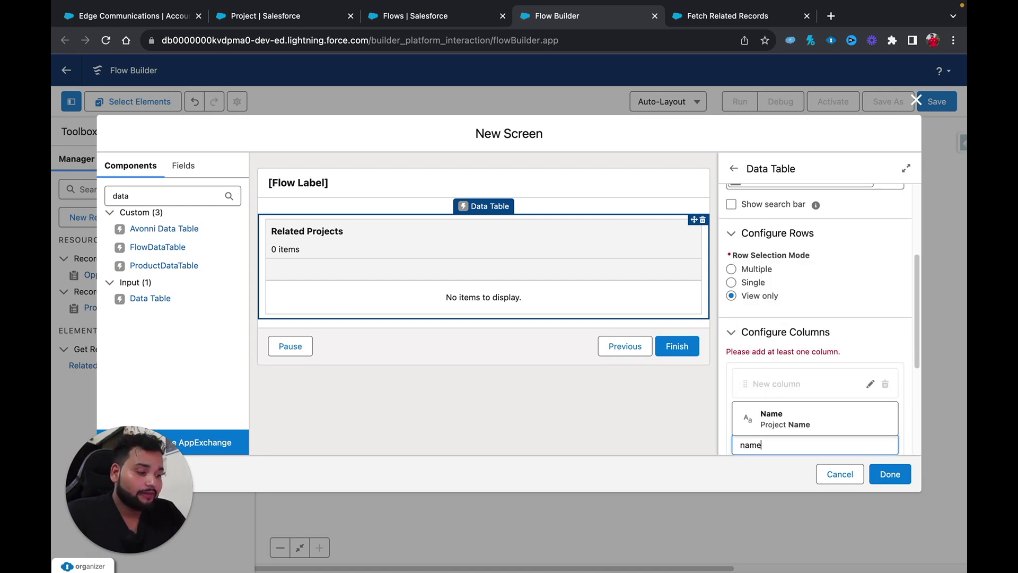
left_click(789, 416)
left_click(877, 370)
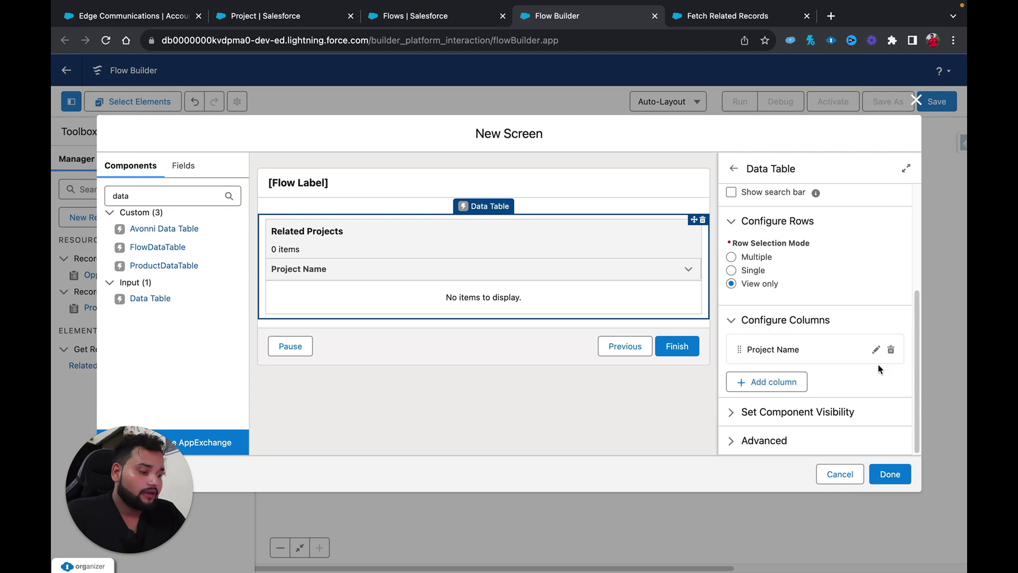
Step: Add a second column to the data table using the End_Date__c source field
left_click(767, 381)
left_click(765, 443)
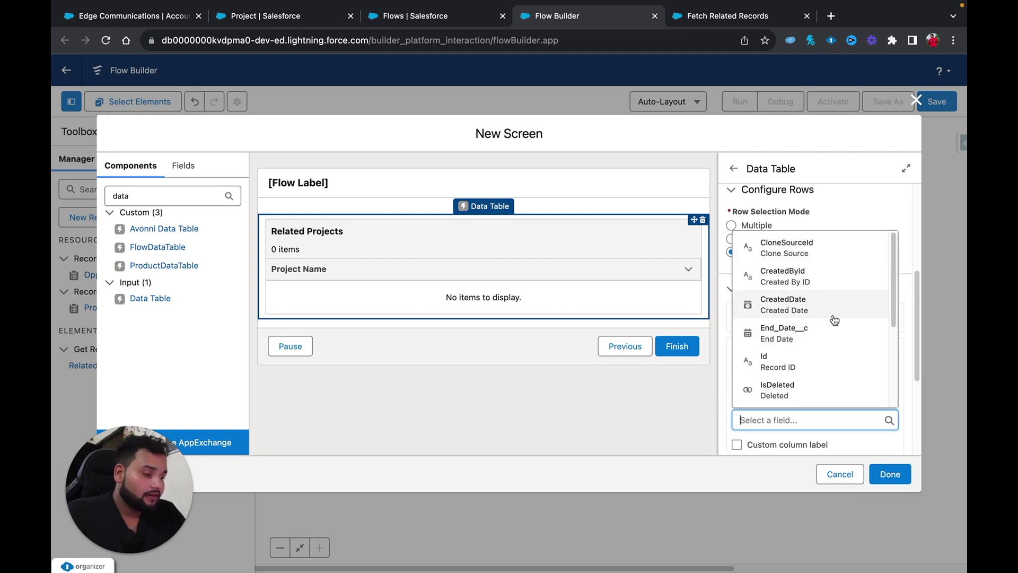
left_click(806, 344)
scroll(805, 340, "down", 2)
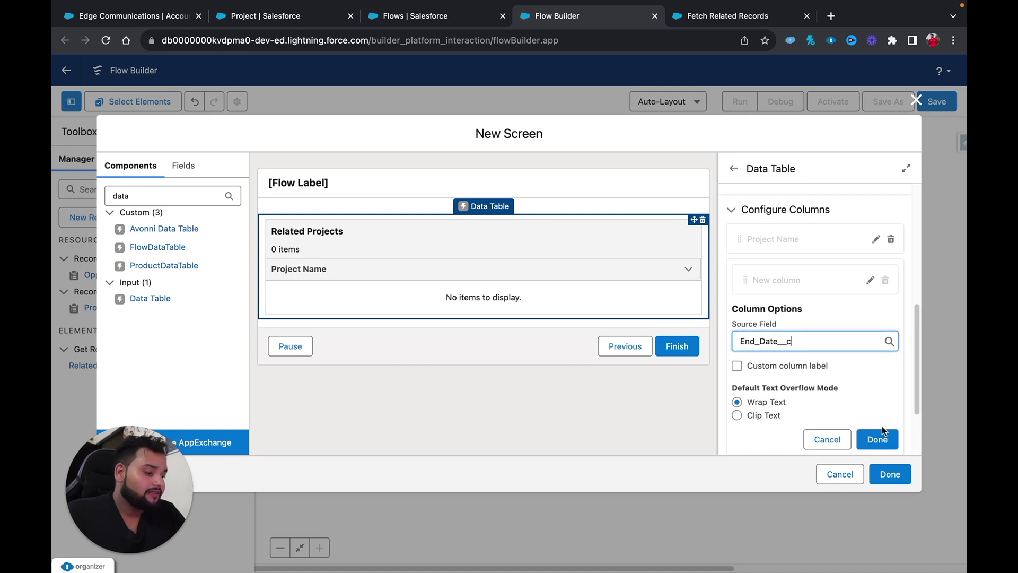
left_click(883, 439)
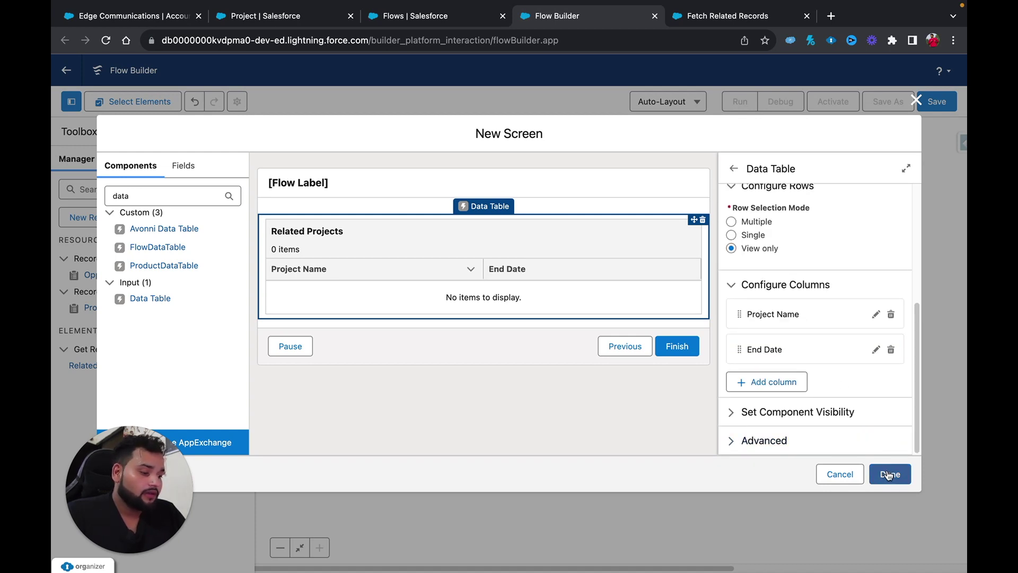
Step: Label the screen Display Project Info, let its API name fill in, and finish the screen element
left_click(523, 175)
left_click(747, 220)
type("Display Project")
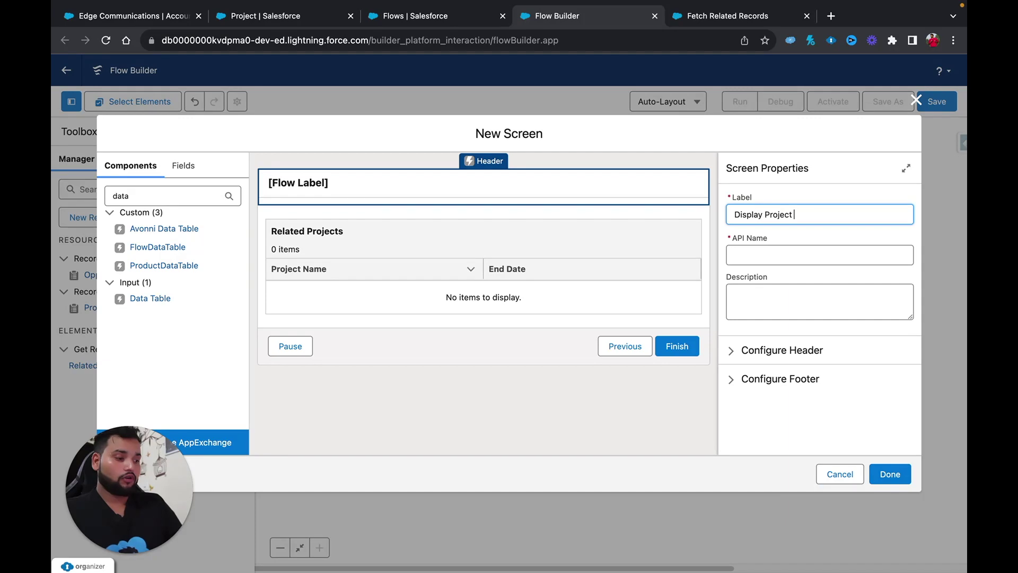
type(" Info")
left_click(778, 249)
left_click(895, 476)
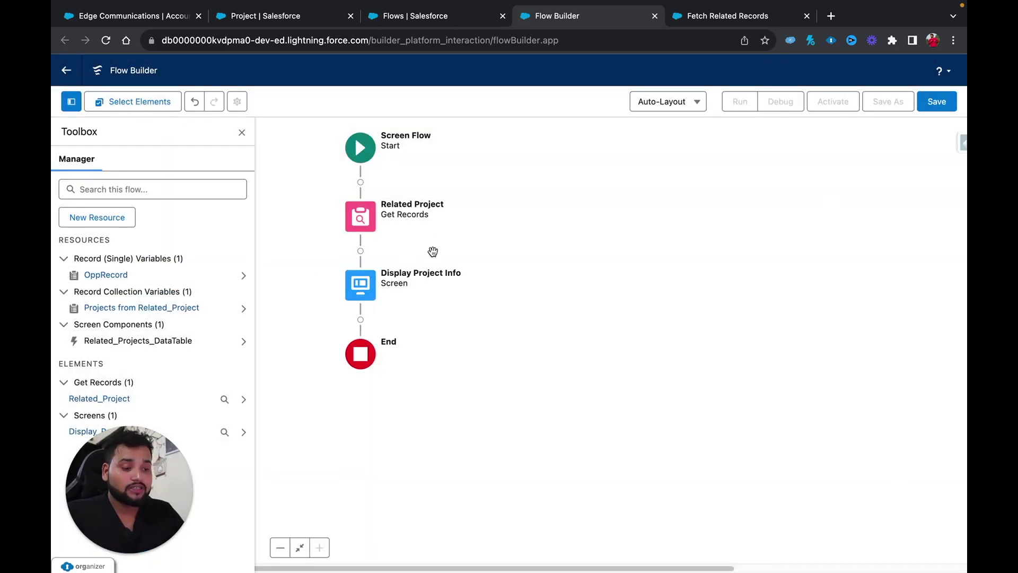
Step: Save the flow with the label Show Related Projects and open it for debugging
left_click(934, 104)
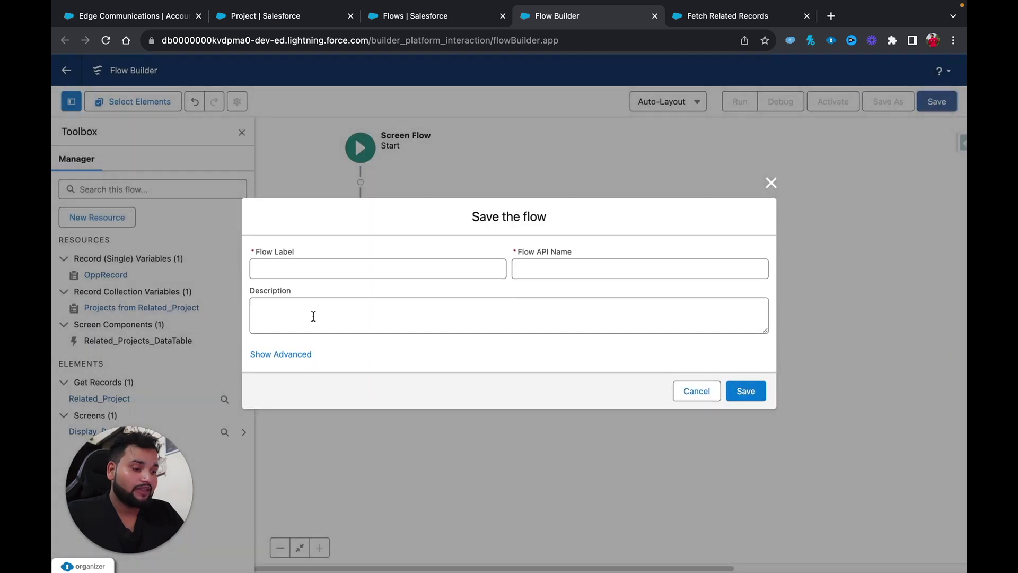
type("D")
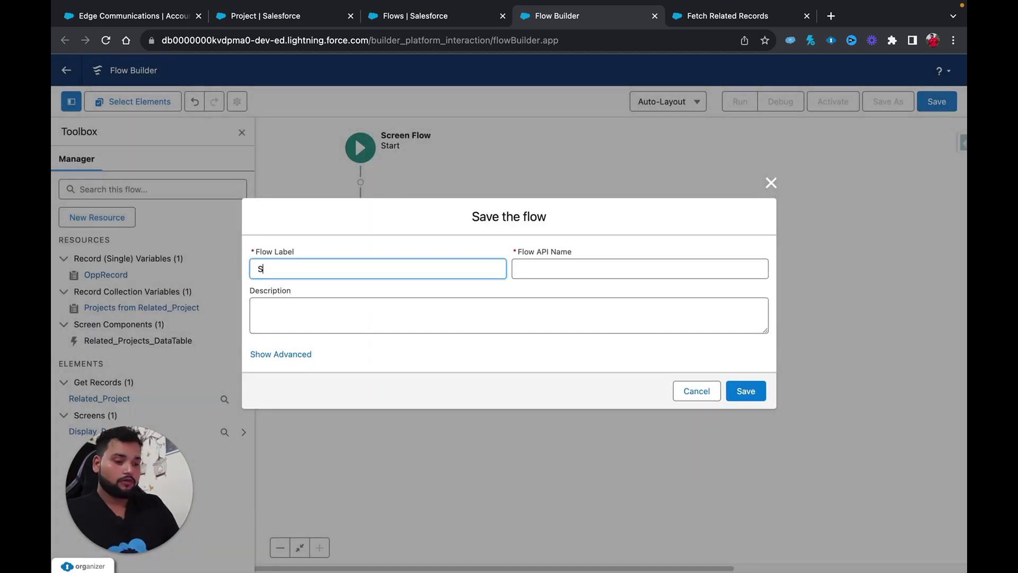
type("how Relat")
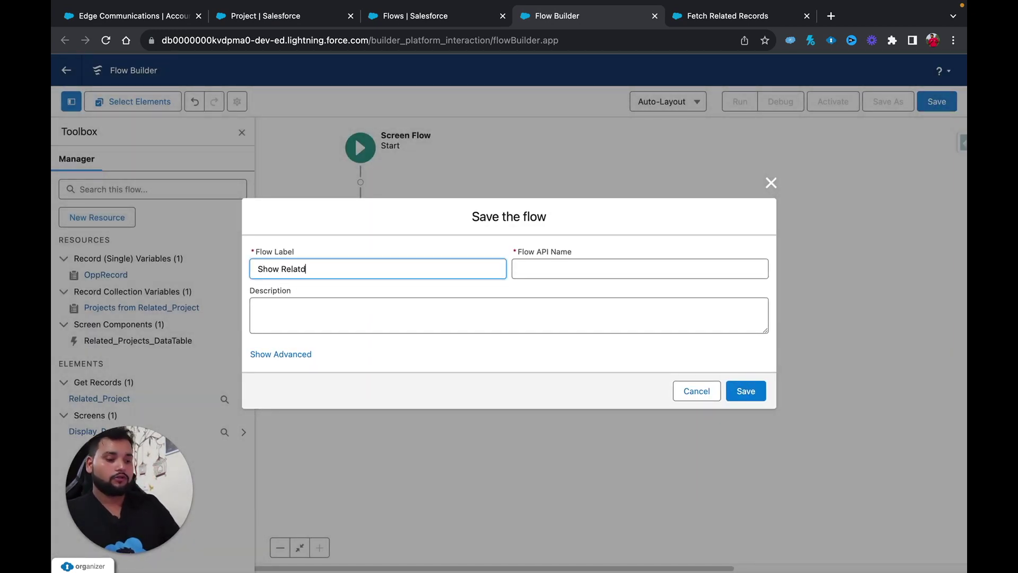
type("ed ")
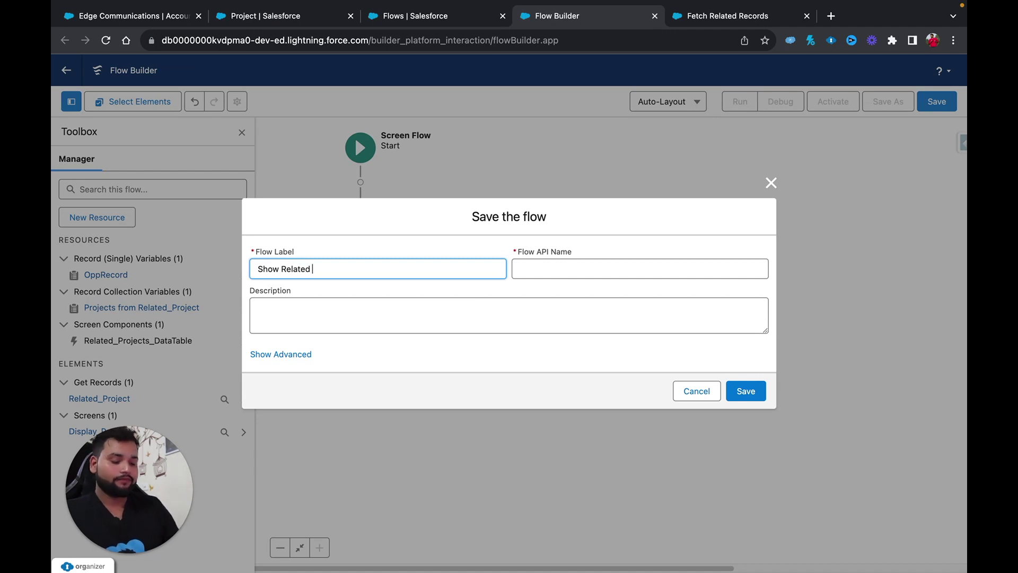
type("Projects")
left_click(541, 268)
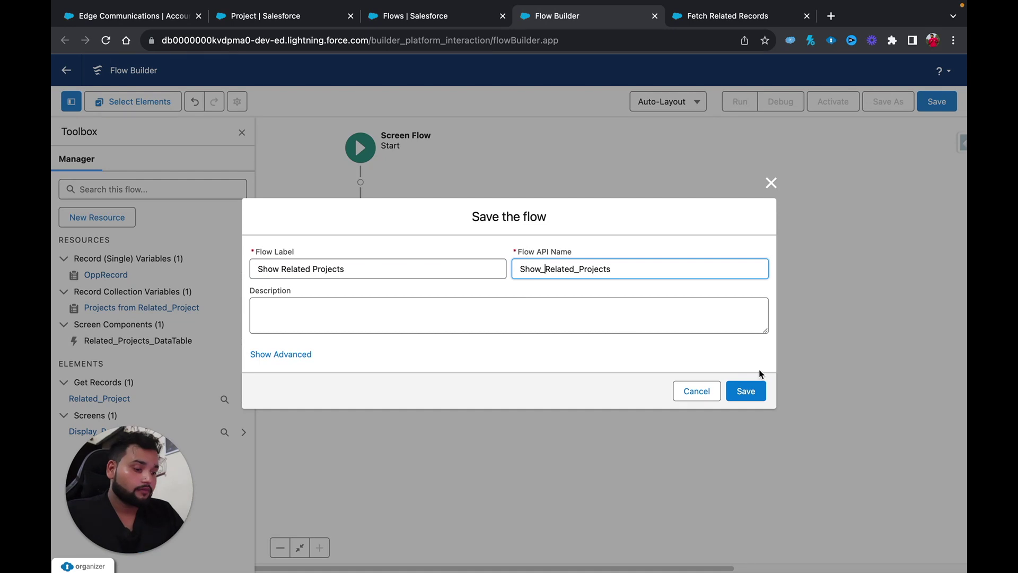
left_click(753, 390)
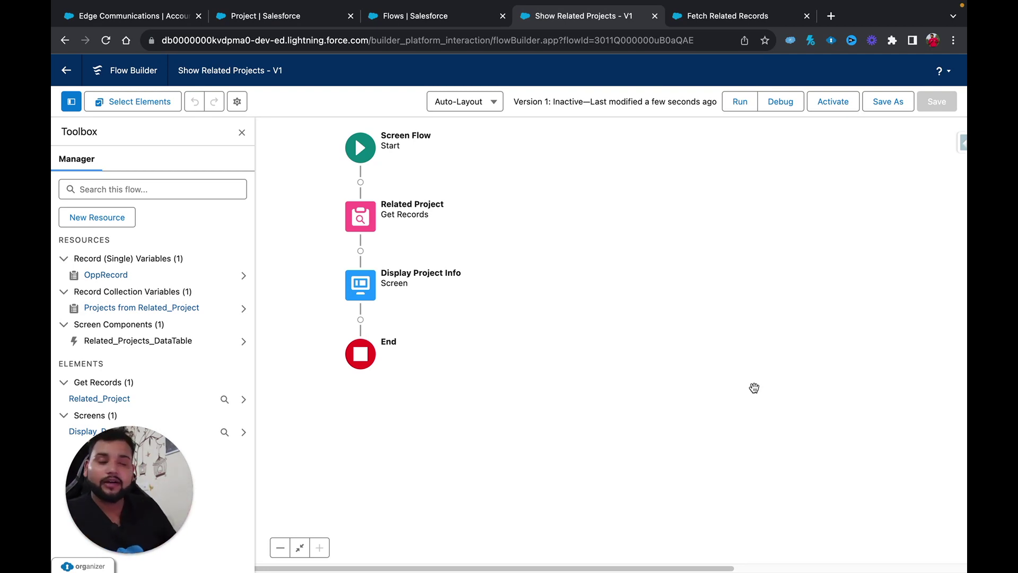
left_click(775, 106)
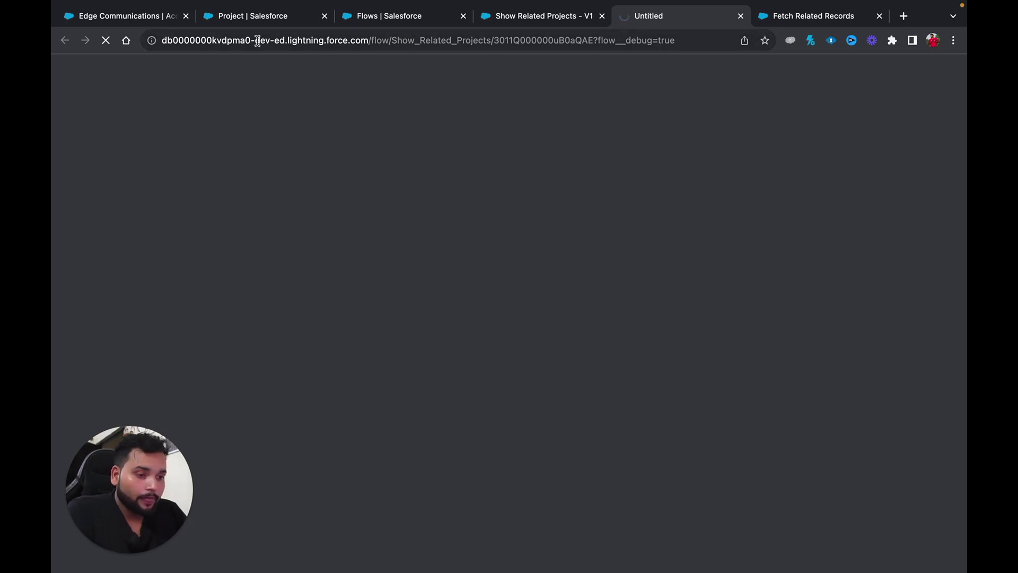
Step: Open the Edge SLA opportunity from the Edge Communications account and review its related projects
left_click(113, 20)
scroll(184, 345, "down", 3)
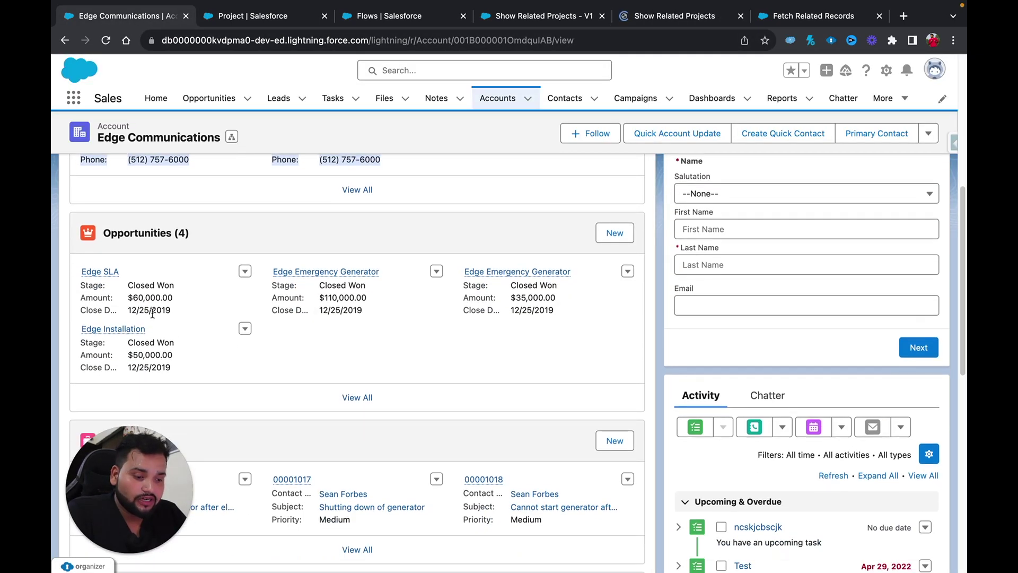
left_click(105, 273)
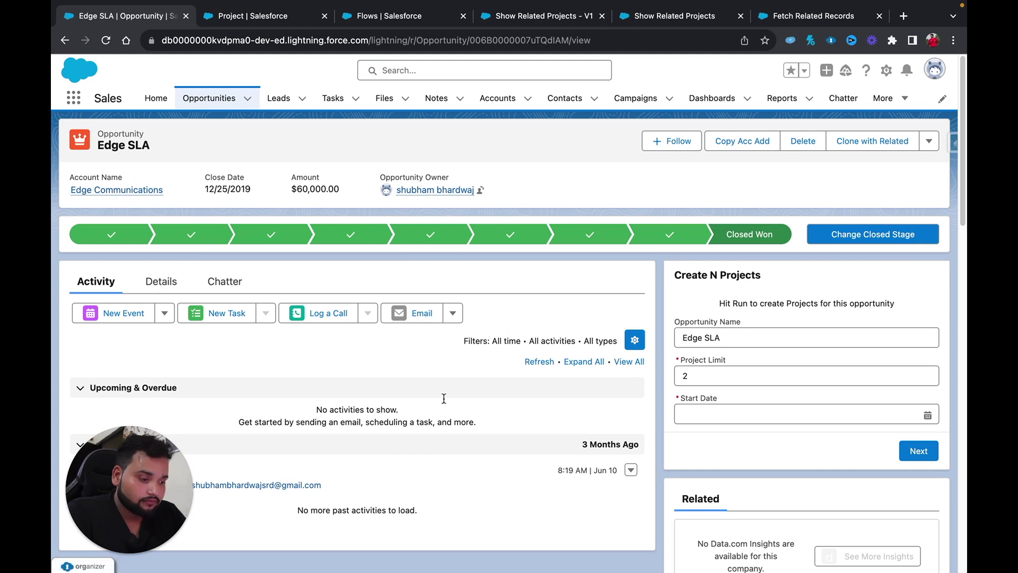
scroll(751, 446, "down", 3)
scroll(751, 445, "down", 3)
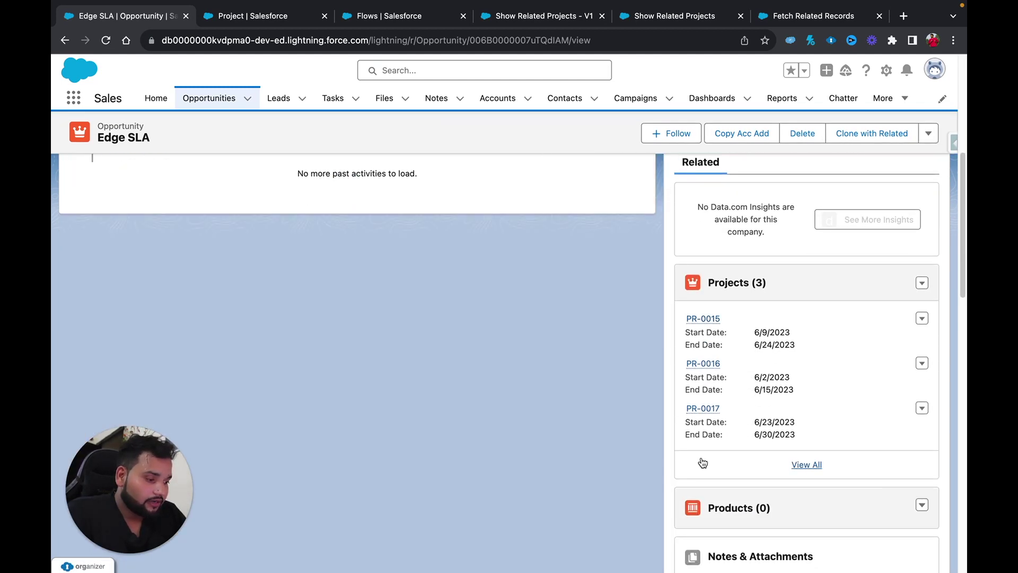
scroll(733, 362, "up", 1)
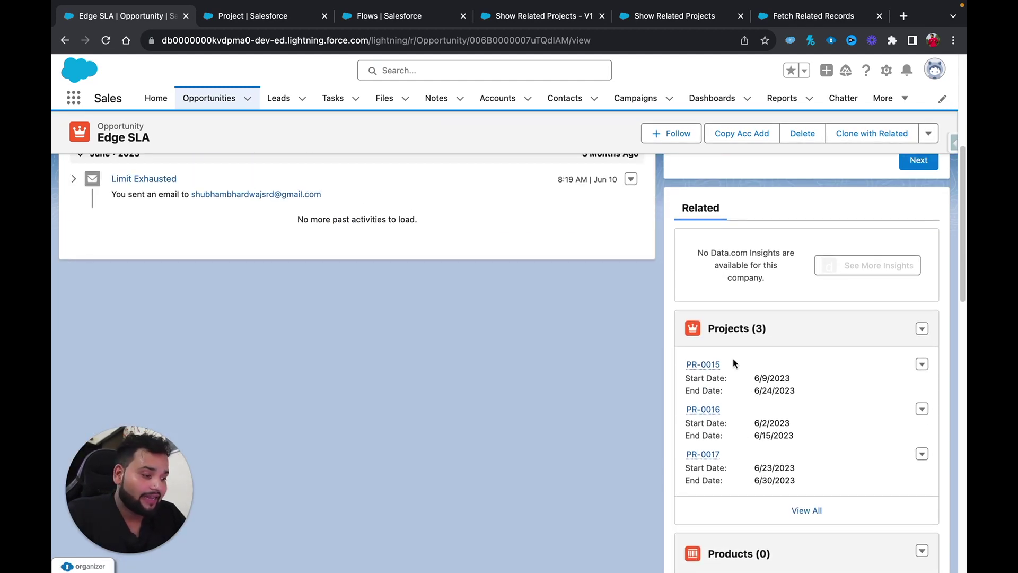
scroll(706, 414, "up", 5)
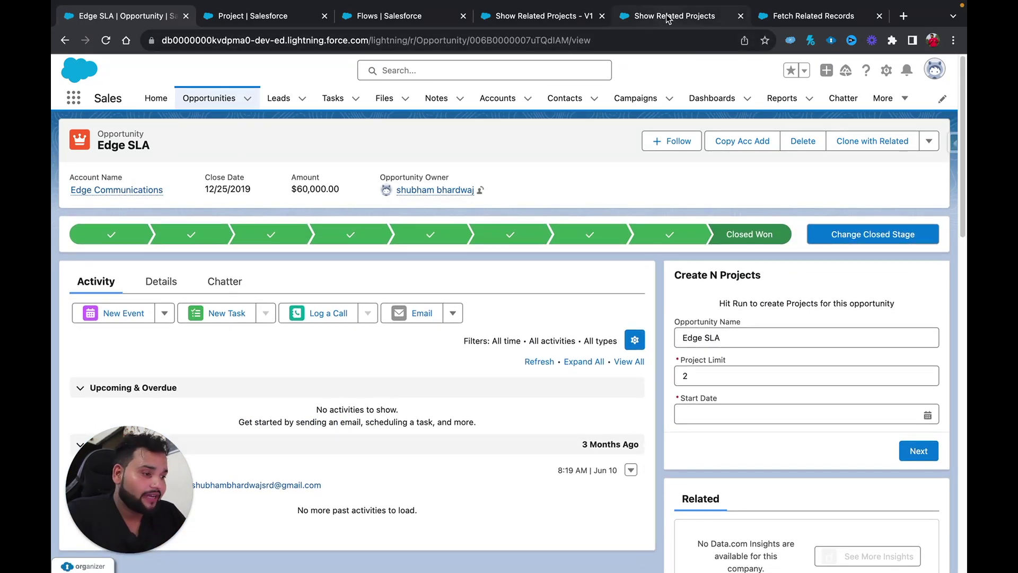
Step: Run the flow's debug session with the Edge SLA opportunity as the OppRecord input variable
left_click(684, 16)
left_click(385, 378)
type("edge sla")
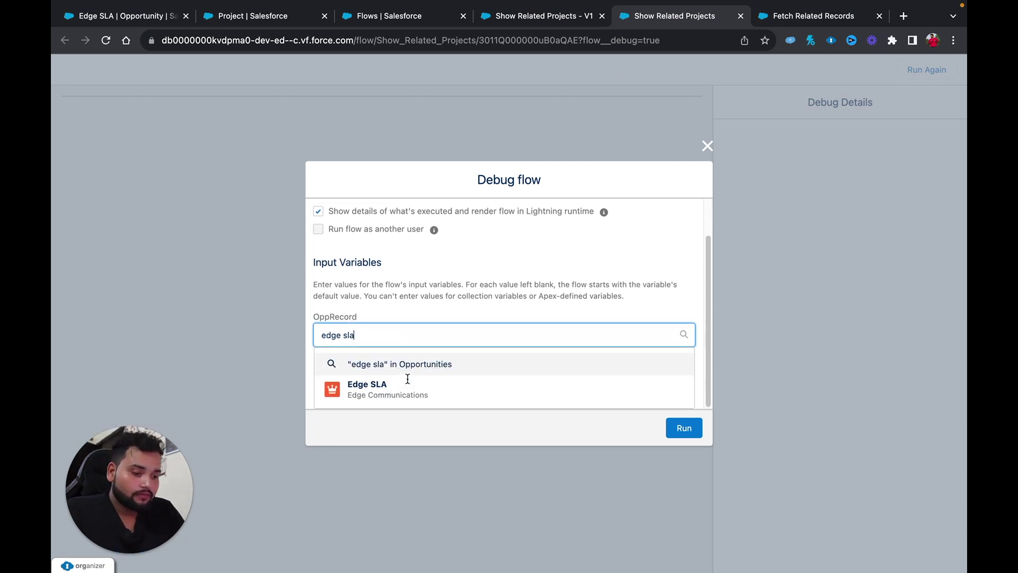
left_click(381, 387)
left_click(682, 432)
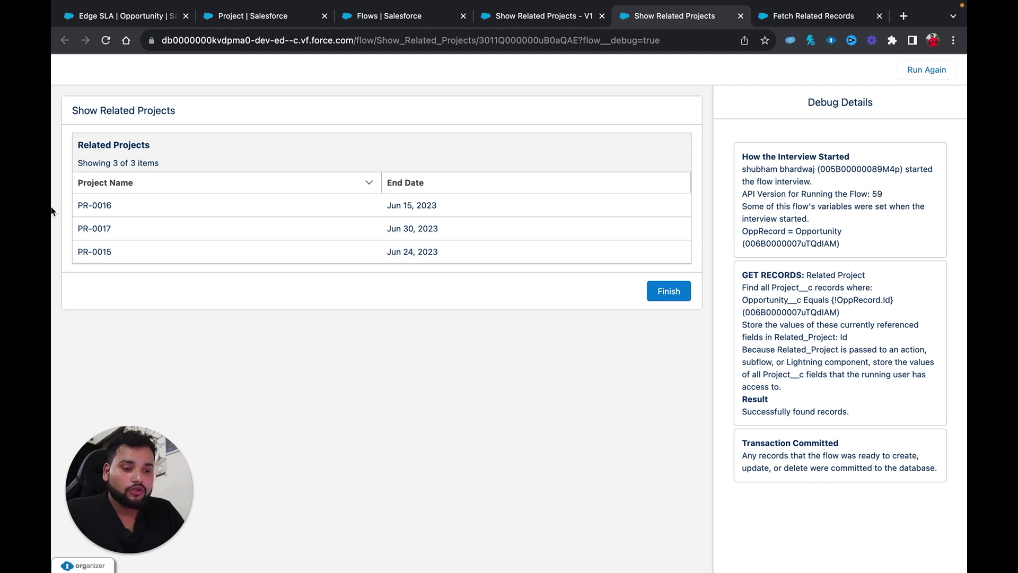